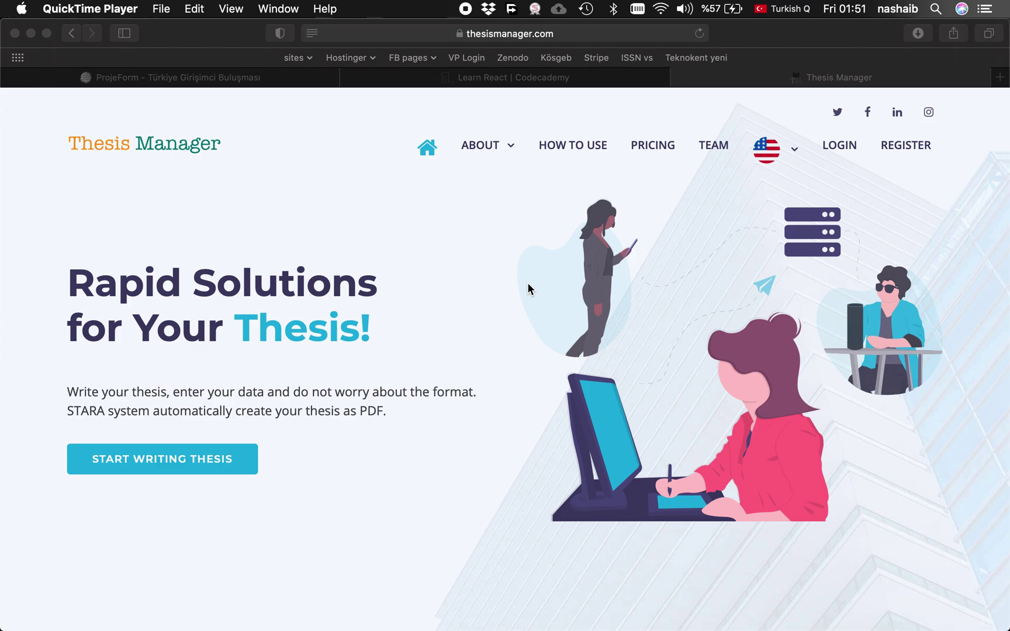
Sign in with the saved Safari autofill credentials and reach the author panel listing My Master Thesis.
{"action": "left_click", "coordinate": [447, 237]}
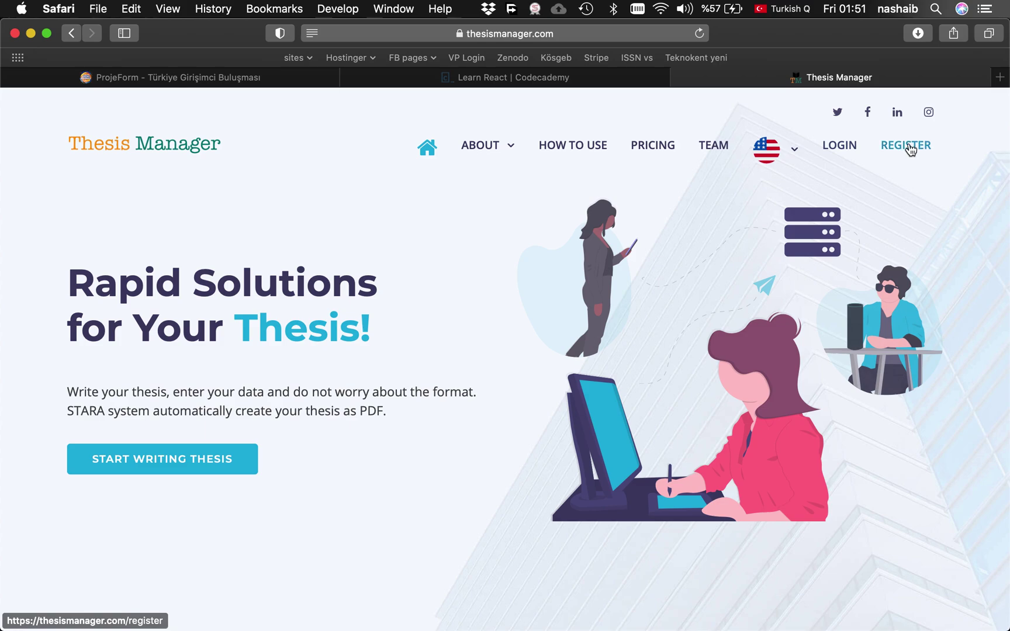
{"action": "left_click", "coordinate": [828, 151]}
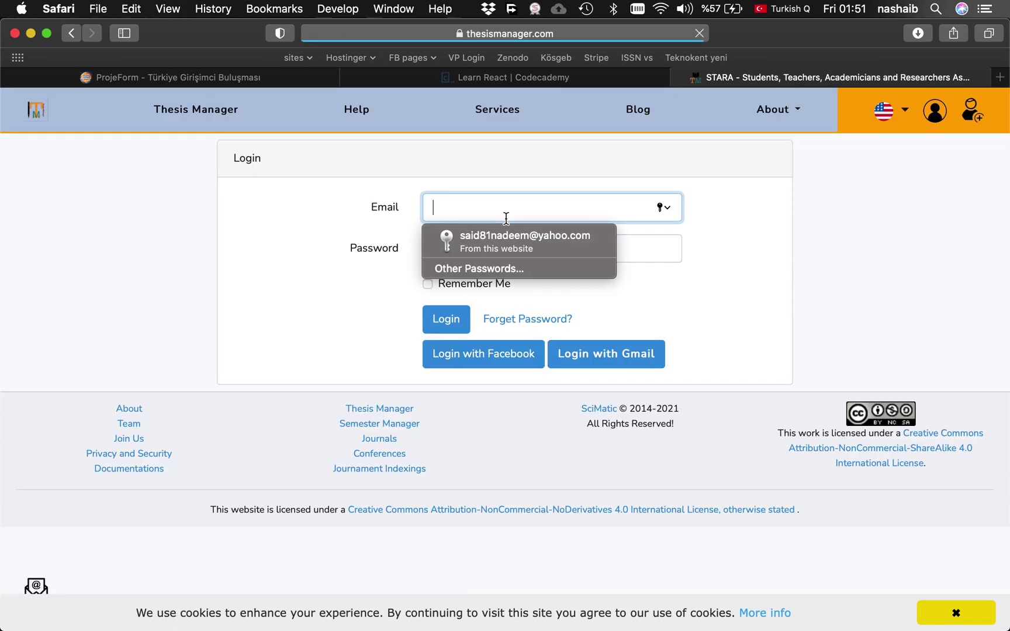
{"action": "left_click", "coordinate": [326, 400]}
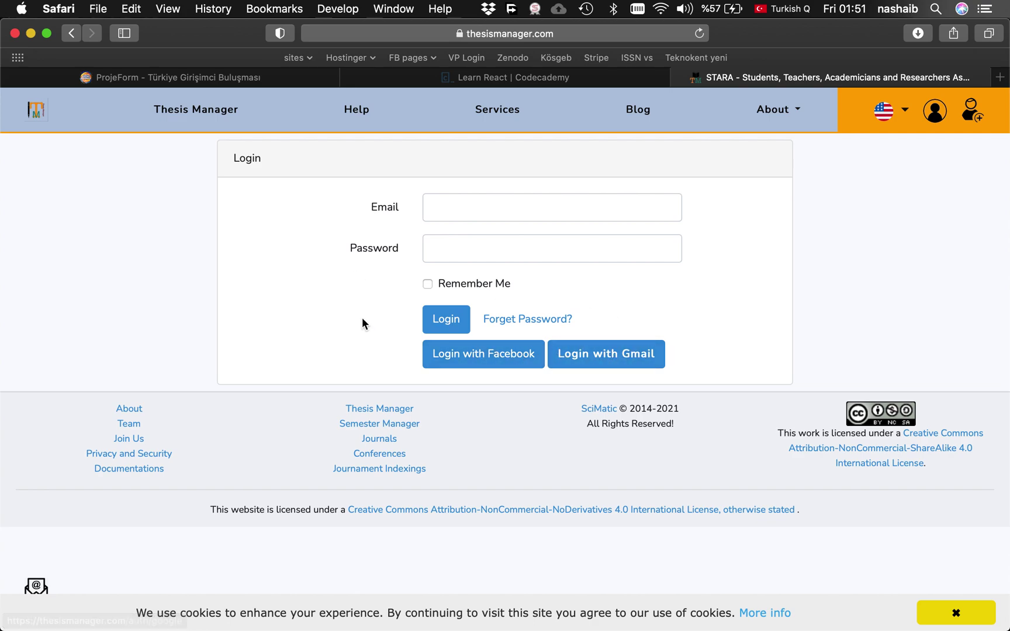
{"action": "left_click", "coordinate": [427, 208]}
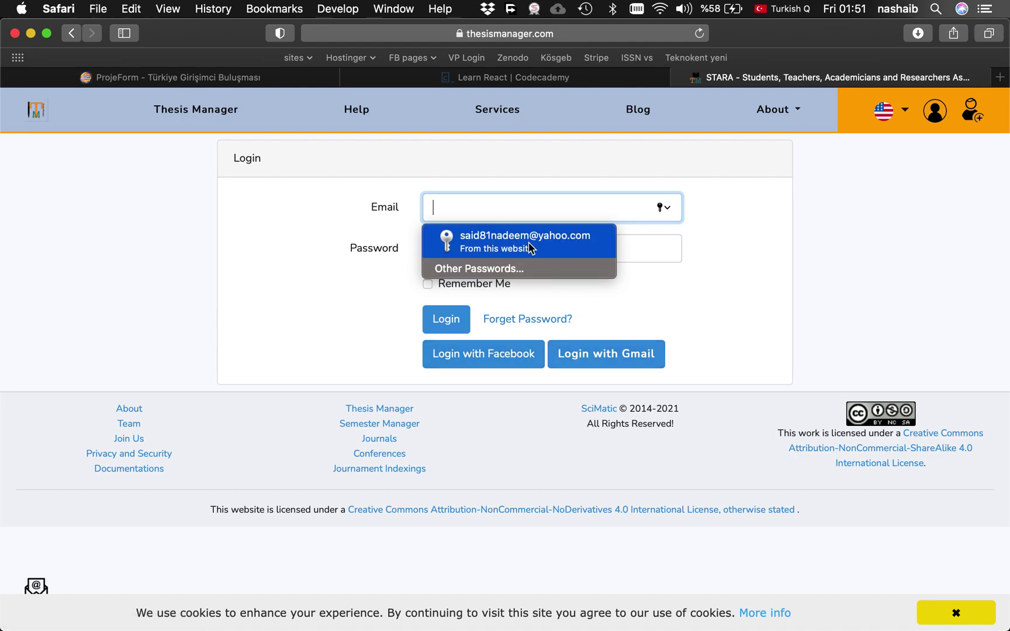
{"action": "left_click", "coordinate": [529, 248]}
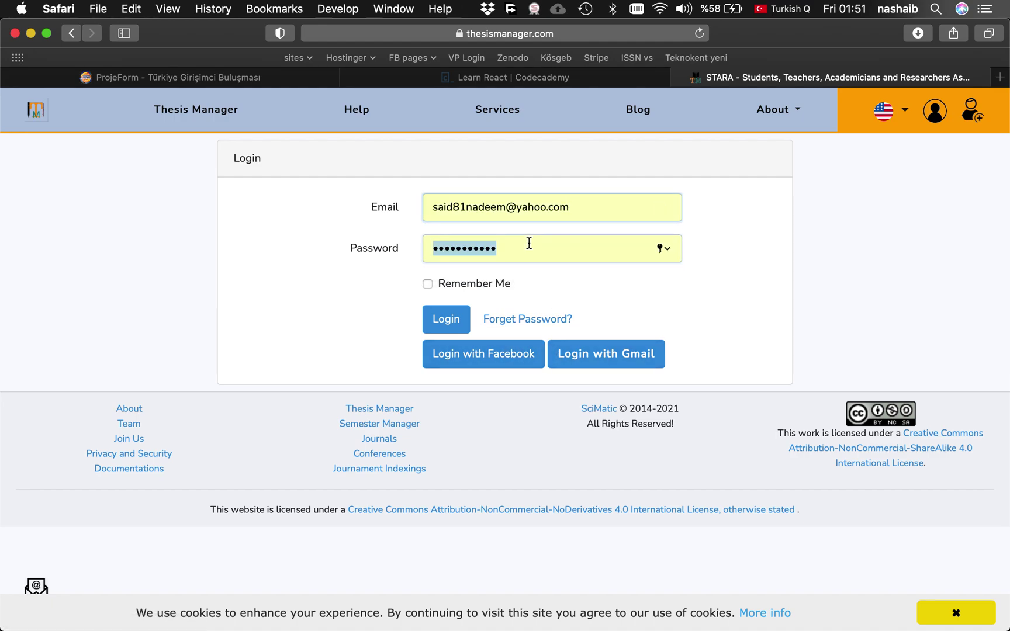
{"action": "left_click", "coordinate": [447, 325]}
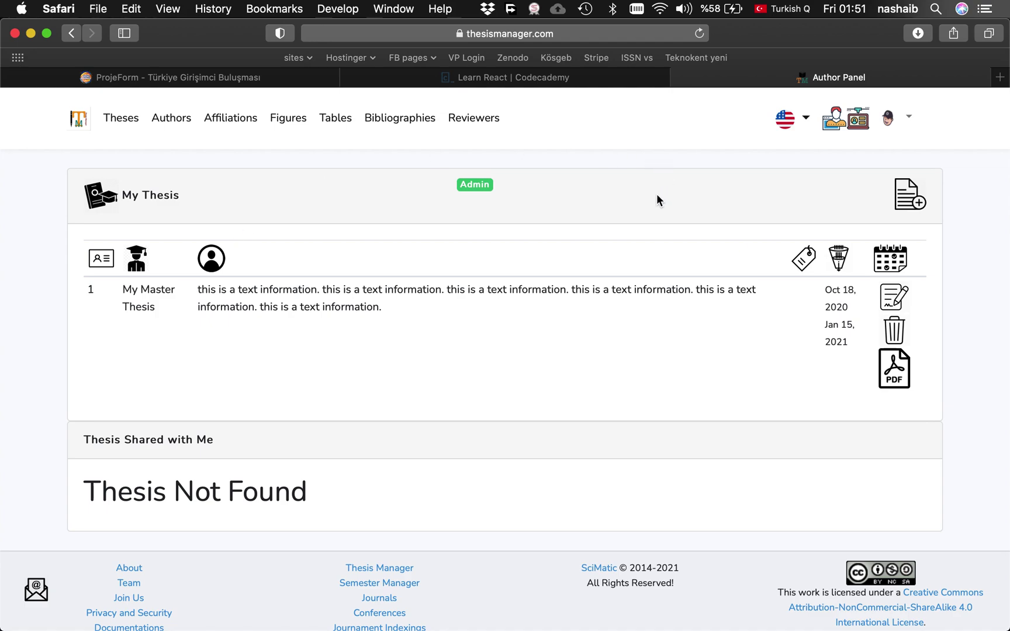
{"action": "left_click", "coordinate": [912, 198]}
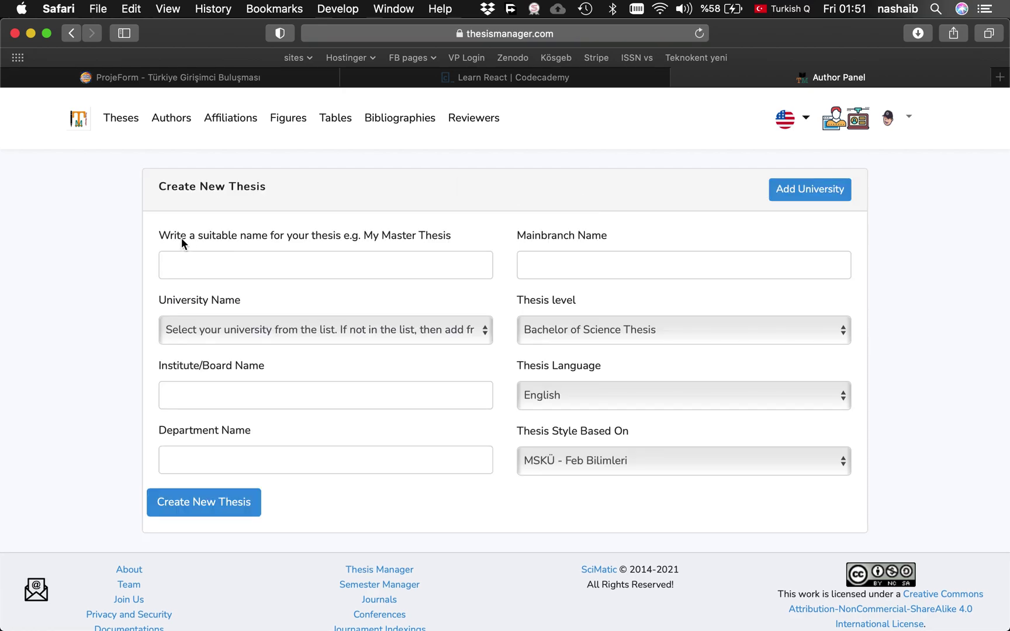
Enter 'My Master Thesis' as the new thesis name.
{"action": "left_click", "coordinate": [315, 265]}
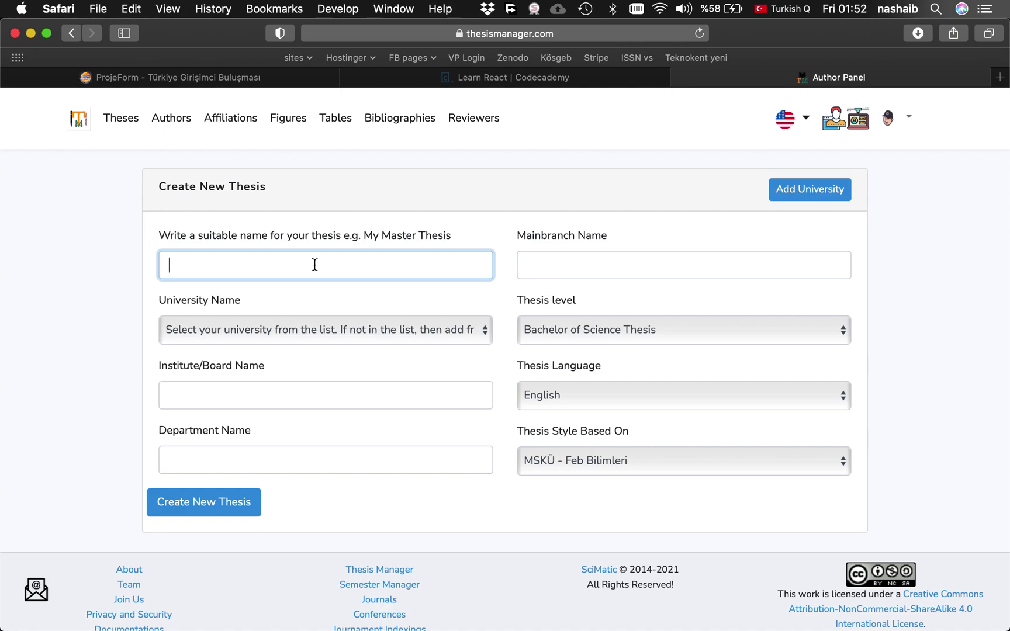
{"action": "type", "text": "My Master "}
{"action": "type", "text": "Thesis"}
Choose University Of Tun Hussein Onn Malaysia Uthm from the university list.
{"action": "left_click", "coordinate": [280, 337]}
{"action": "scroll", "coordinate": [278, 399], "scroll_direction": "down", "scroll_amount": 5}
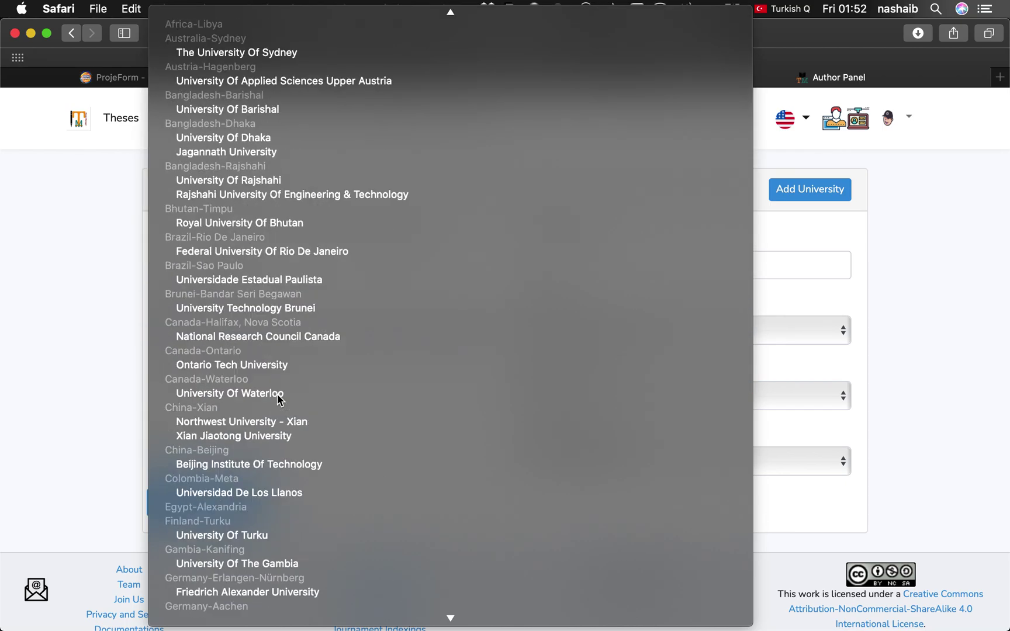
{"action": "scroll", "coordinate": [277, 398], "scroll_direction": "down", "scroll_amount": 10}
{"action": "scroll", "coordinate": [277, 394], "scroll_direction": "down", "scroll_amount": 1}
{"action": "scroll", "coordinate": [277, 394], "scroll_direction": "down", "scroll_amount": 10}
{"action": "scroll", "coordinate": [281, 357], "scroll_direction": "down", "scroll_amount": 4}
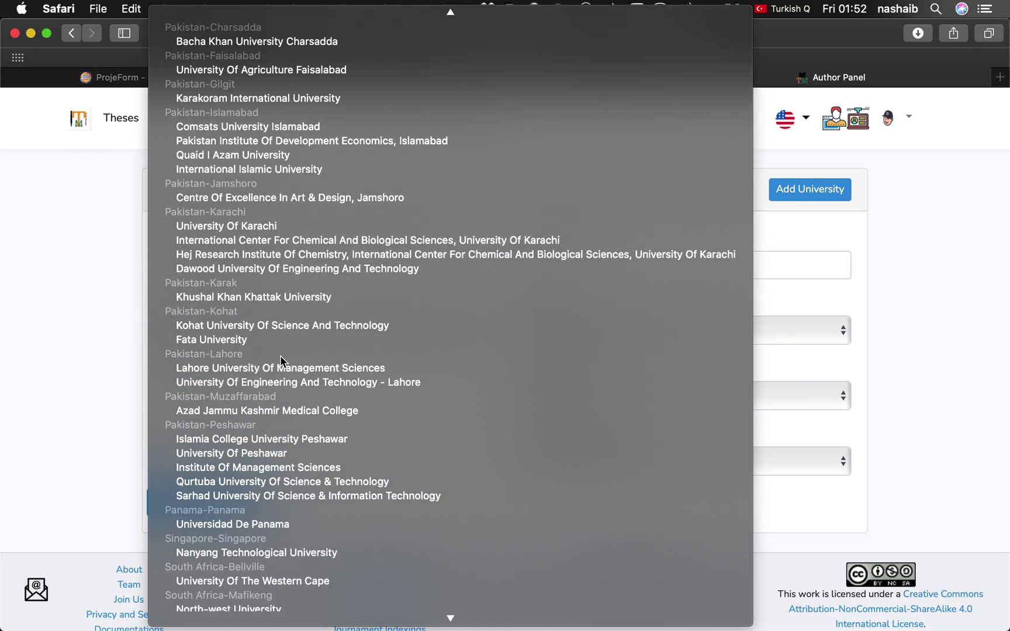
{"action": "scroll", "coordinate": [280, 355], "scroll_direction": "up", "scroll_amount": 5}
{"action": "scroll", "coordinate": [279, 355], "scroll_direction": "down", "scroll_amount": 5}
{"action": "scroll", "coordinate": [280, 354], "scroll_direction": "up", "scroll_amount": 20}
{"action": "scroll", "coordinate": [280, 355], "scroll_direction": "up", "scroll_amount": 1}
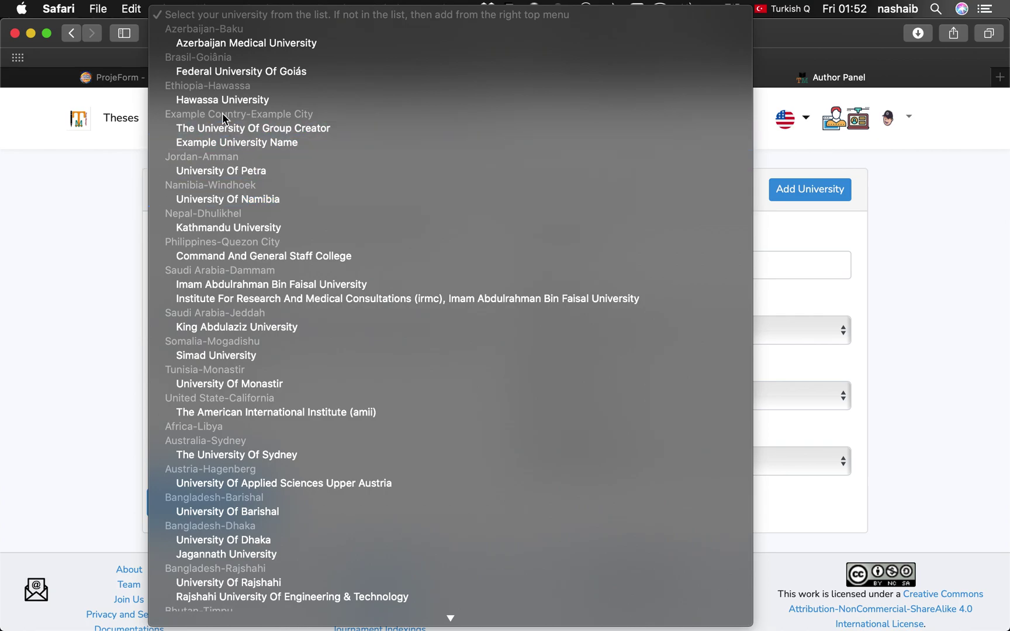
{"action": "scroll", "coordinate": [227, 217], "scroll_direction": "down", "scroll_amount": 5}
{"action": "scroll", "coordinate": [227, 218], "scroll_direction": "down", "scroll_amount": 3}
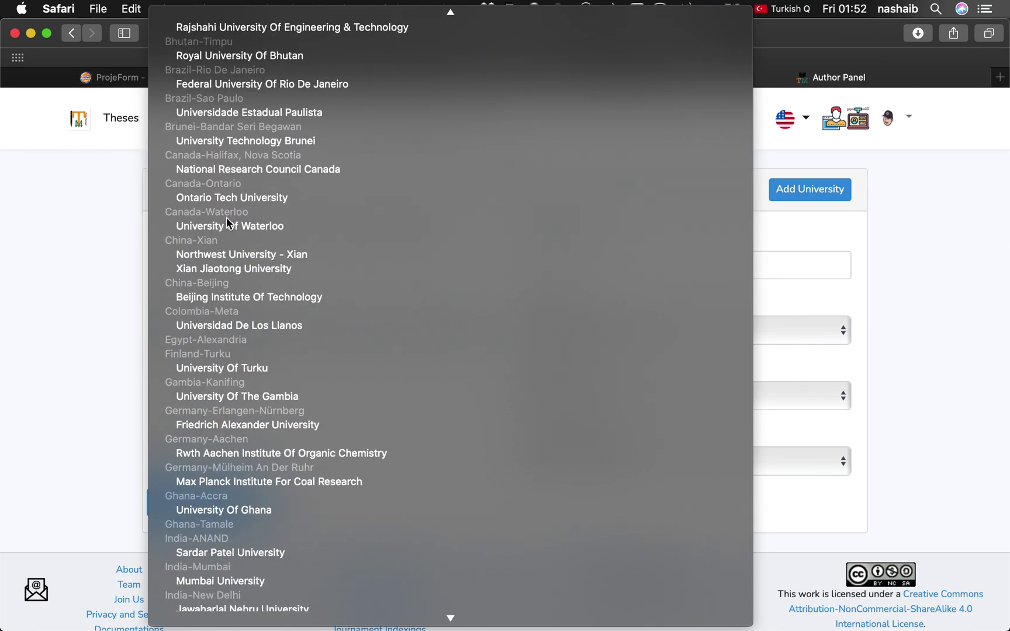
{"action": "scroll", "coordinate": [226, 217], "scroll_direction": "down", "scroll_amount": 1}
{"action": "scroll", "coordinate": [226, 218], "scroll_direction": "down", "scroll_amount": 3}
{"action": "scroll", "coordinate": [227, 217], "scroll_direction": "down", "scroll_amount": 5}
{"action": "scroll", "coordinate": [226, 217], "scroll_direction": "down", "scroll_amount": 4}
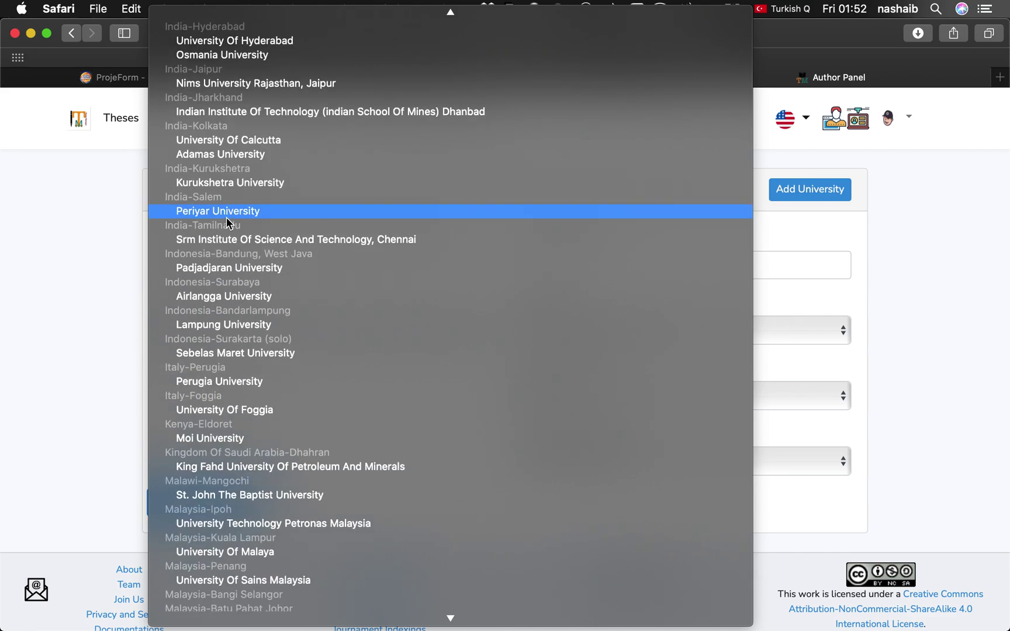
{"action": "scroll", "coordinate": [227, 218], "scroll_direction": "down", "scroll_amount": 5}
{"action": "scroll", "coordinate": [226, 218], "scroll_direction": "down", "scroll_amount": 3}
{"action": "scroll", "coordinate": [226, 218], "scroll_direction": "down", "scroll_amount": 1}
{"action": "scroll", "coordinate": [227, 219], "scroll_direction": "down", "scroll_amount": 1}
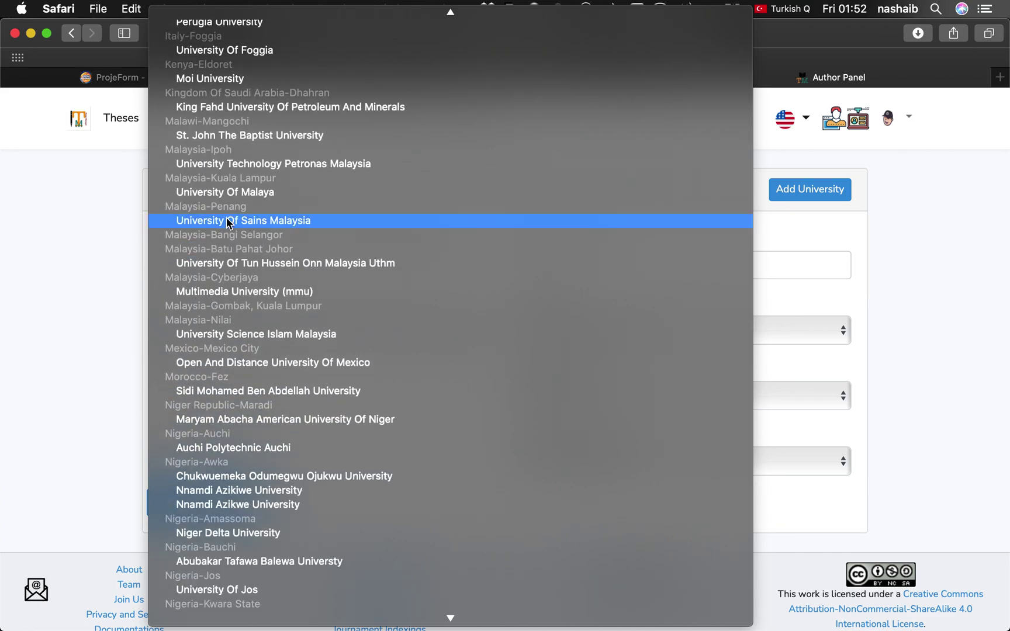
{"action": "scroll", "coordinate": [226, 217], "scroll_direction": "down", "scroll_amount": 5}
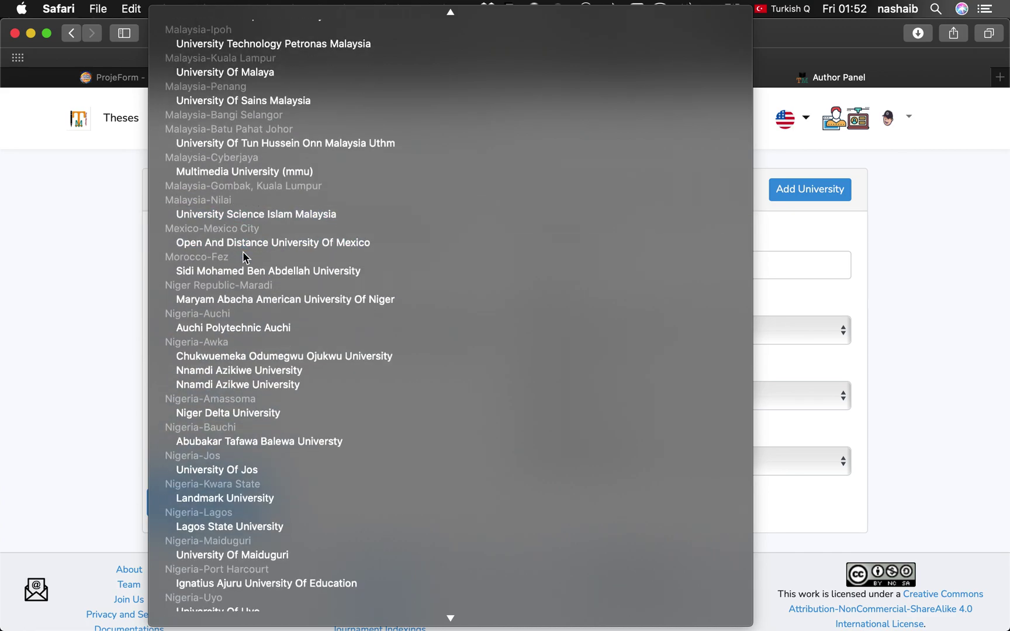
{"action": "scroll", "coordinate": [245, 241], "scroll_direction": "up", "scroll_amount": 2}
{"action": "scroll", "coordinate": [247, 230], "scroll_direction": "up", "scroll_amount": 1}
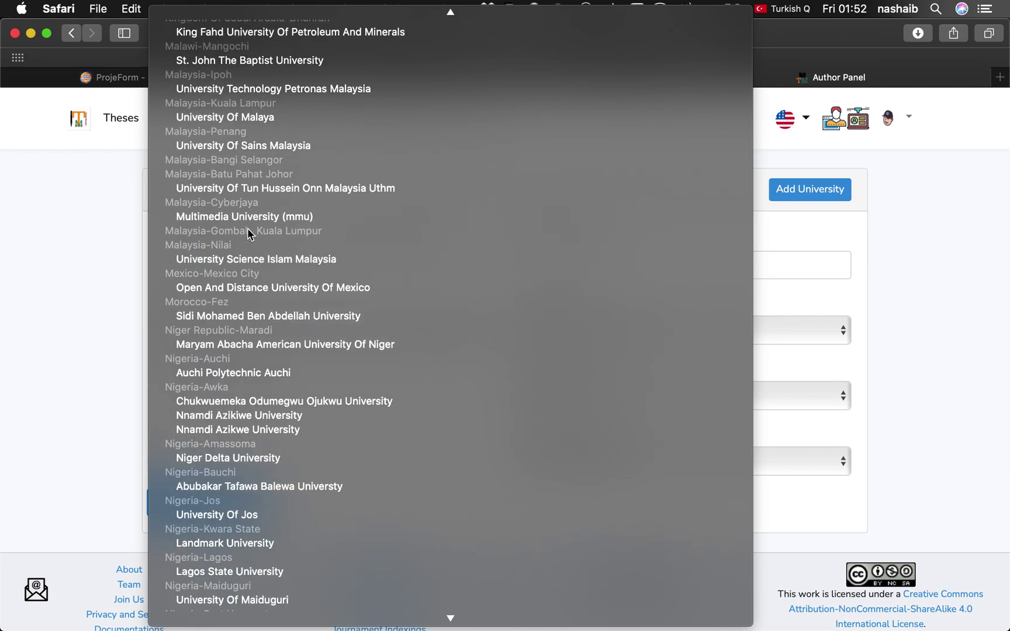
{"action": "scroll", "coordinate": [248, 232], "scroll_direction": "up", "scroll_amount": 1}
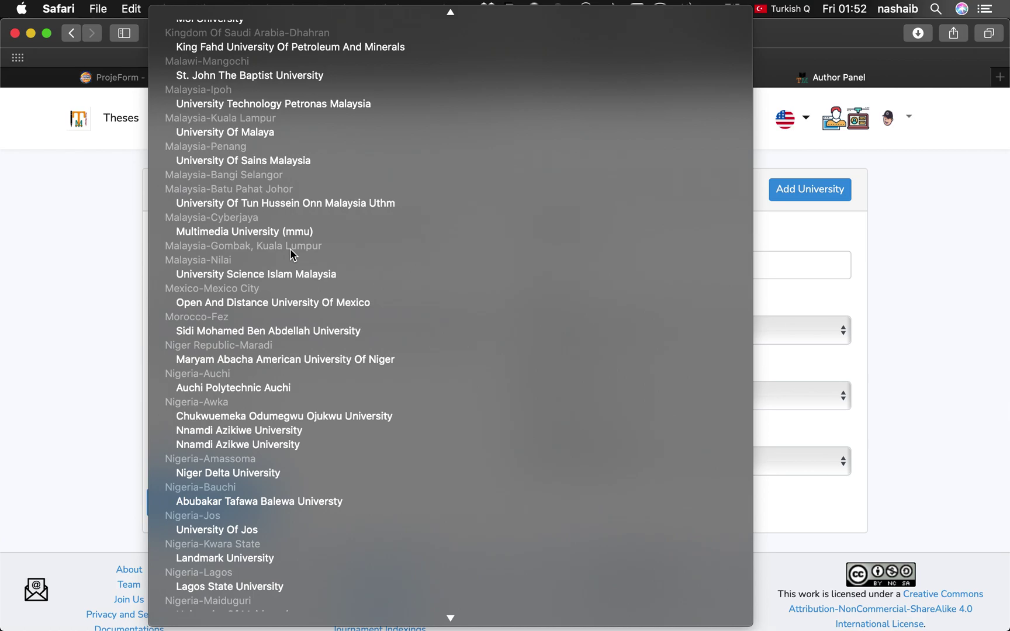
{"action": "scroll", "coordinate": [290, 248], "scroll_direction": "down", "scroll_amount": 1}
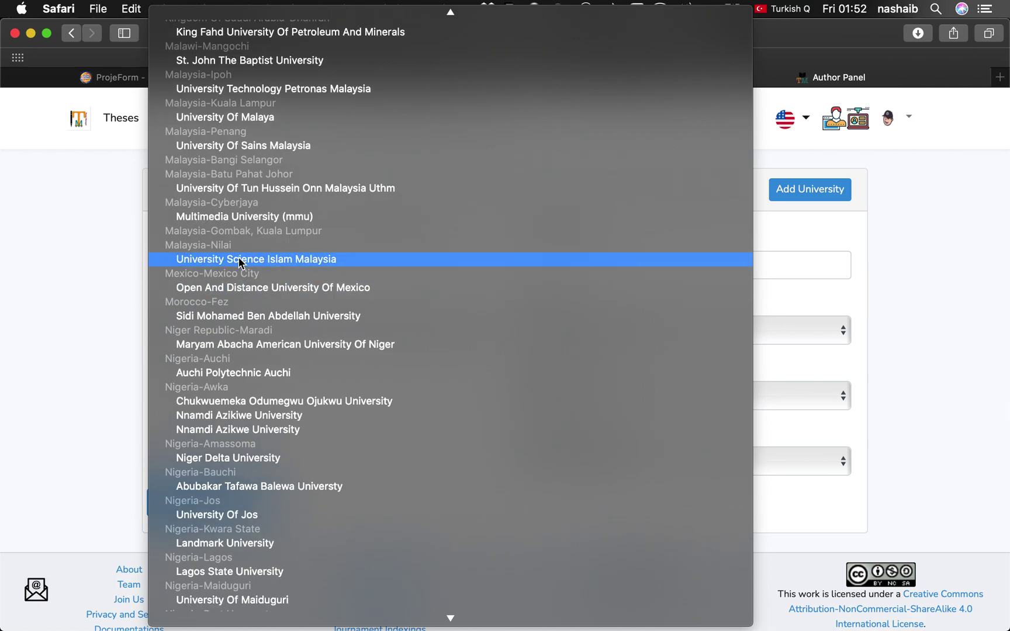
{"action": "scroll", "coordinate": [239, 262], "scroll_direction": "up", "scroll_amount": 5}
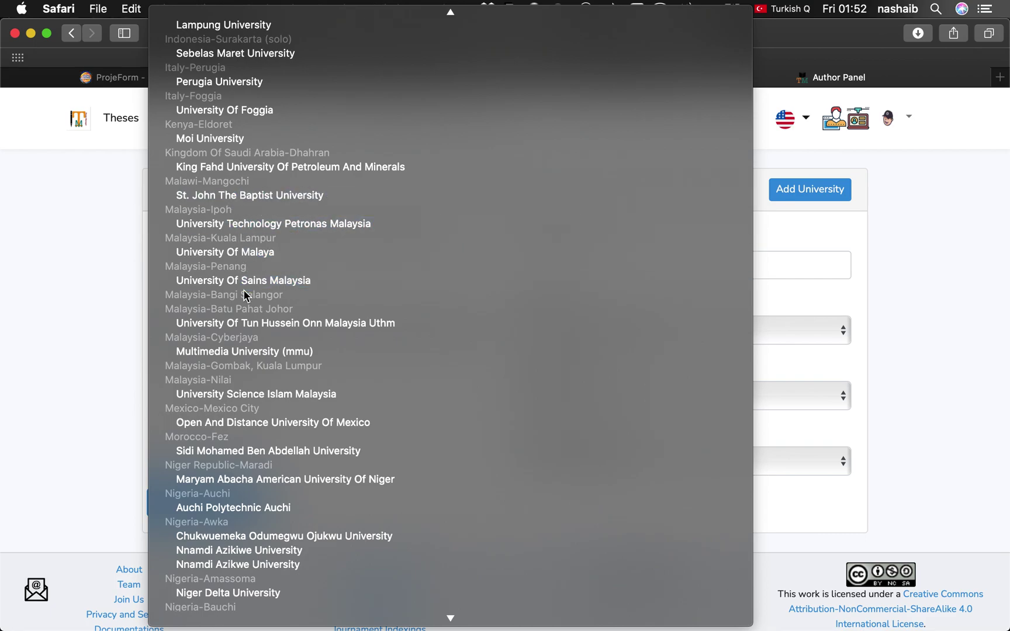
{"action": "left_click", "coordinate": [239, 319]}
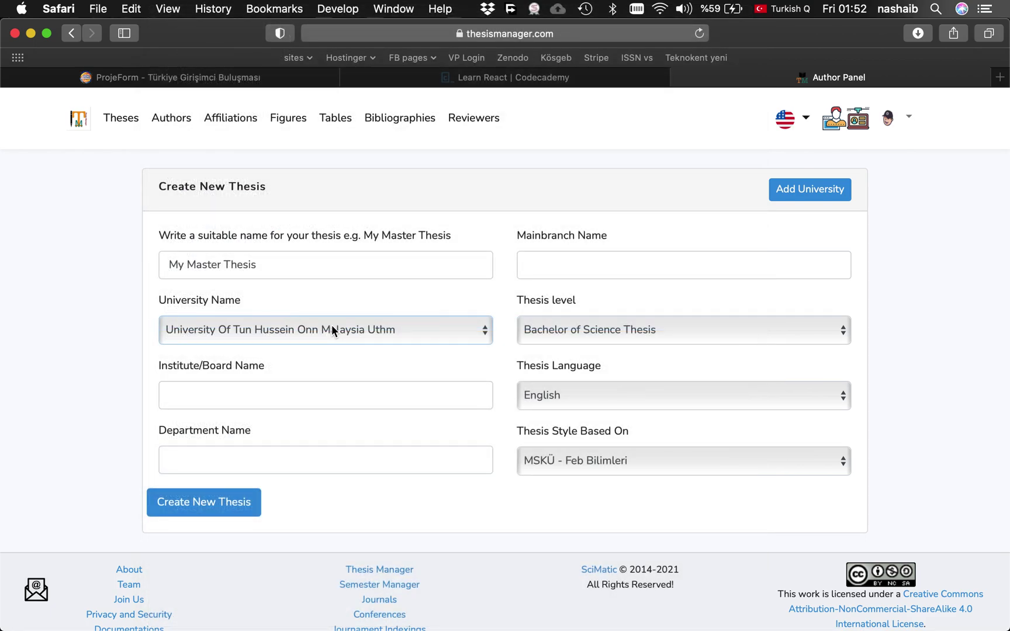
Fill in the board name, Department of Chemistry and Organic Chemistry main branch, fixing typos.
{"action": "left_click", "coordinate": [242, 391]}
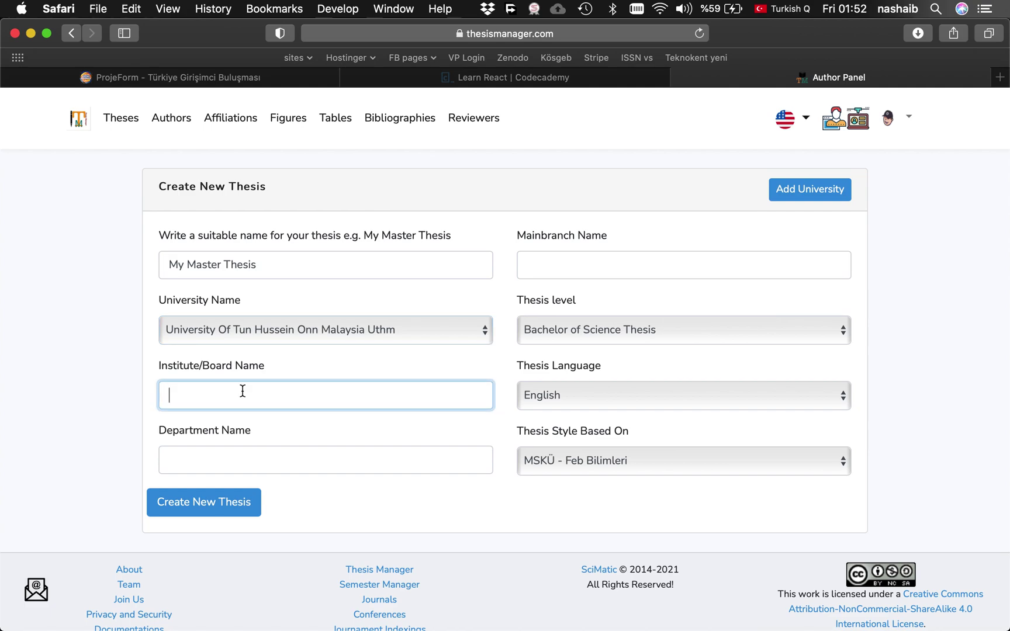
{"action": "type", "text": "Board"}
{"action": "type", "text": " of Adfs"}
{"action": "key", "text": "BackSpace"}
{"action": "key", "text": "BackSpace"}
{"action": "type", "text": "vanced"}
{"action": "type", "text": " Studies"}
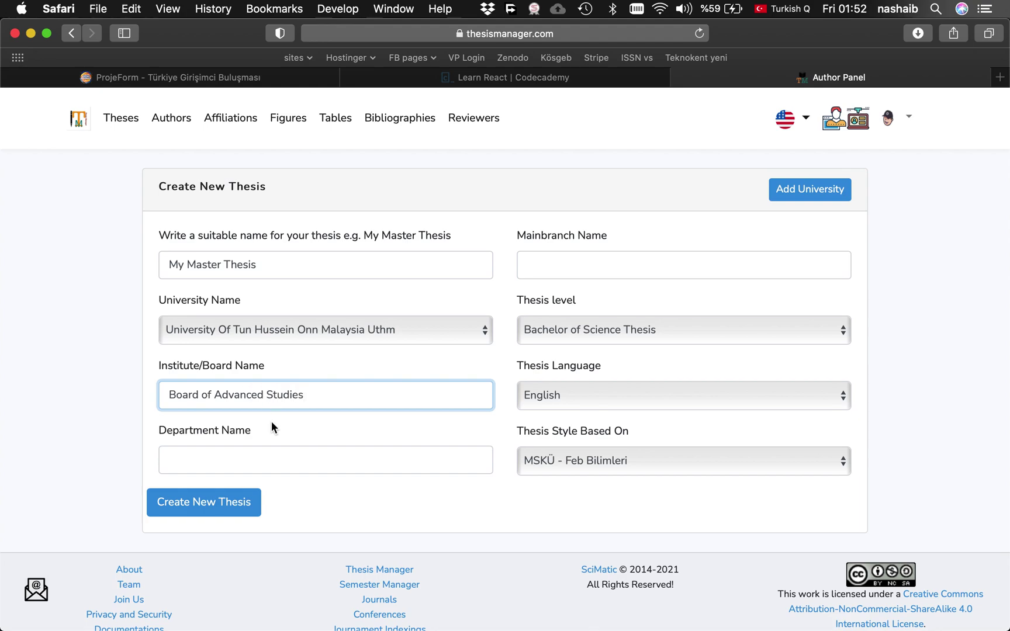
{"action": "left_click", "coordinate": [233, 461]}
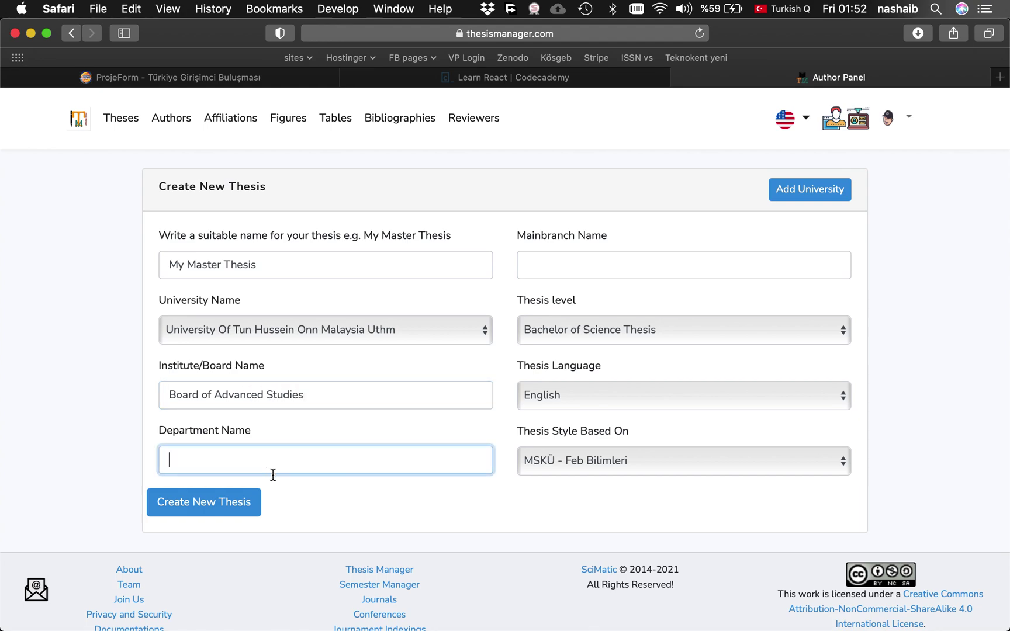
{"action": "type", "text": "Departme"}
{"action": "type", "text": "nt of Chemi"}
{"action": "type", "text": "sty"}
{"action": "key", "text": "BackSpace"}
{"action": "type", "text": "rt"}
{"action": "left_click", "coordinate": [561, 267]}
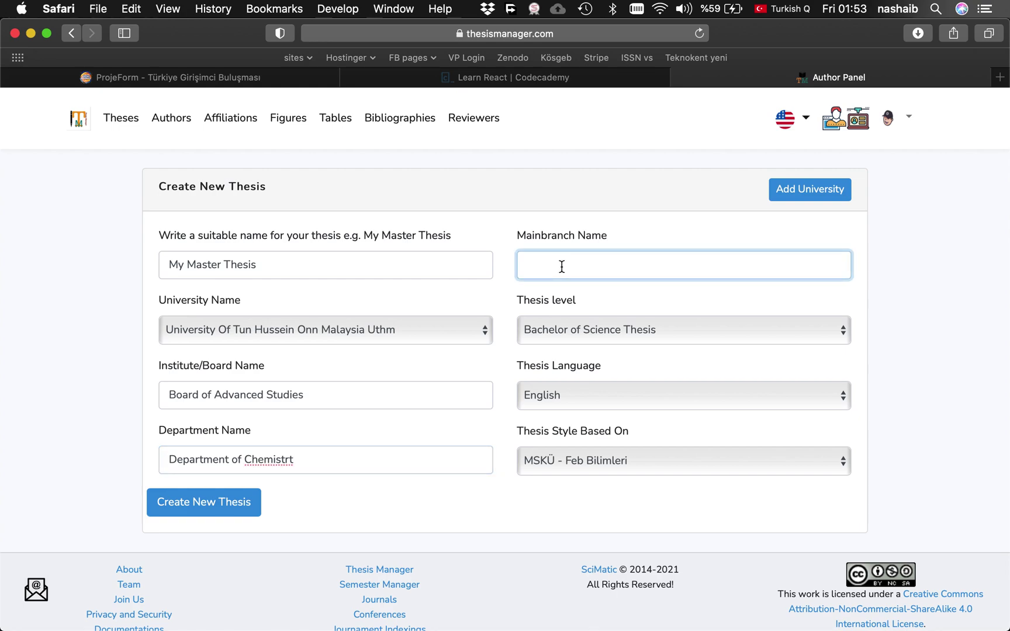
{"action": "left_click", "coordinate": [340, 453]}
{"action": "key", "text": "BackSpace"}
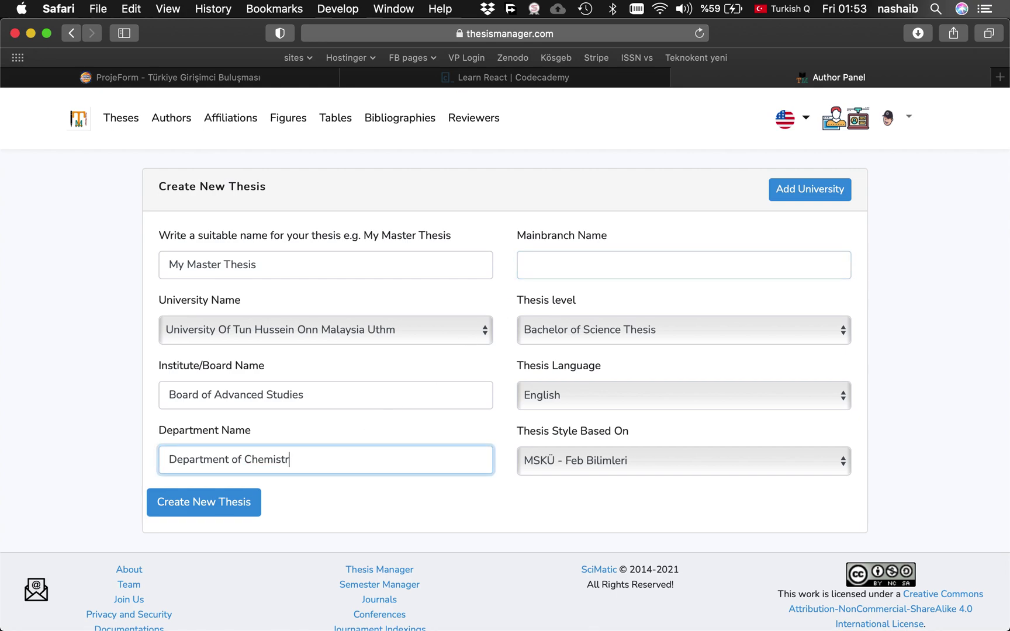
{"action": "type", "text": "y"}
{"action": "left_click", "coordinate": [580, 269]}
{"action": "type", "text": "Orga"}
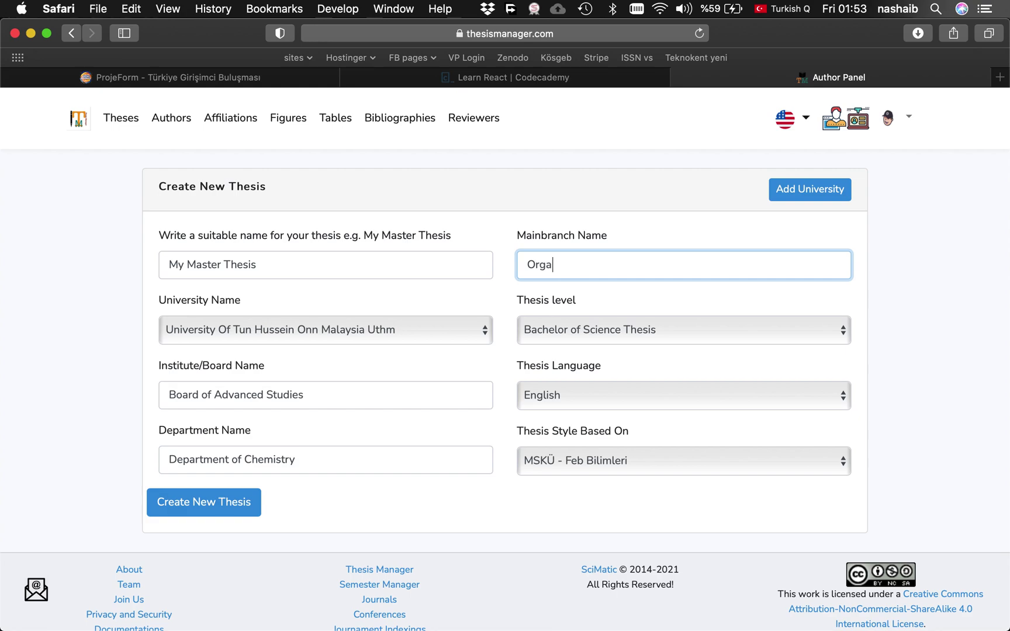
{"action": "type", "text": "ic"}
{"action": "key", "text": "BackSpace"}
{"action": "key", "text": "BackSpace"}
{"action": "type", "text": "nic"}
{"action": "type", "text": " Ch"}
{"action": "type", "text": "emistry"}
Set level to Master of Science Thesis, keeping English language and MSKÜ - Feb Bilimleri style.
{"action": "left_click", "coordinate": [590, 323]}
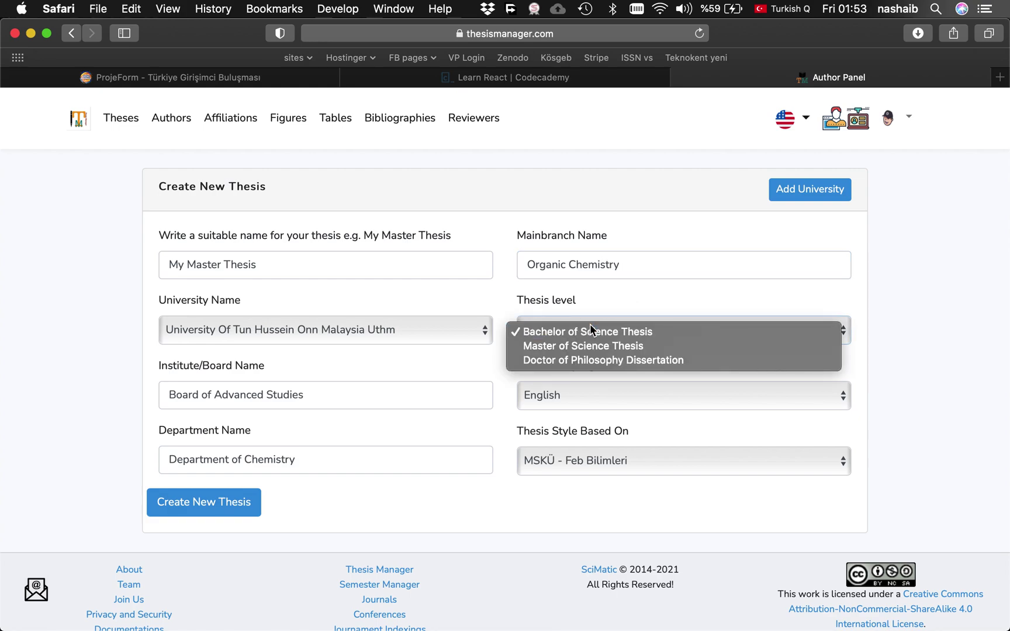
{"action": "left_click", "coordinate": [563, 346]}
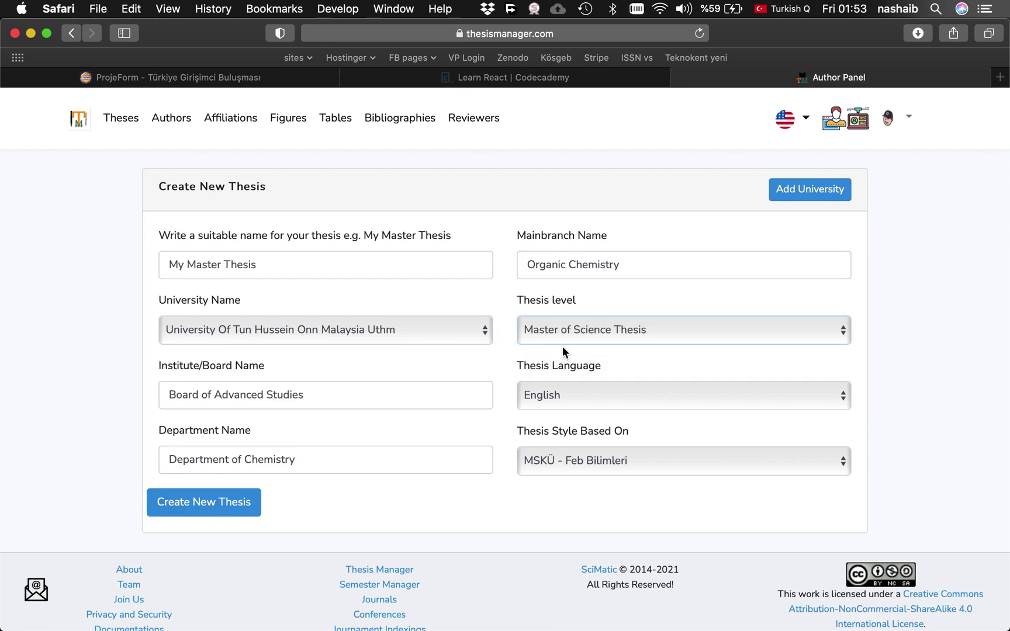
{"action": "left_click", "coordinate": [561, 329]}
{"action": "left_click", "coordinate": [552, 332]}
{"action": "left_click", "coordinate": [560, 394]}
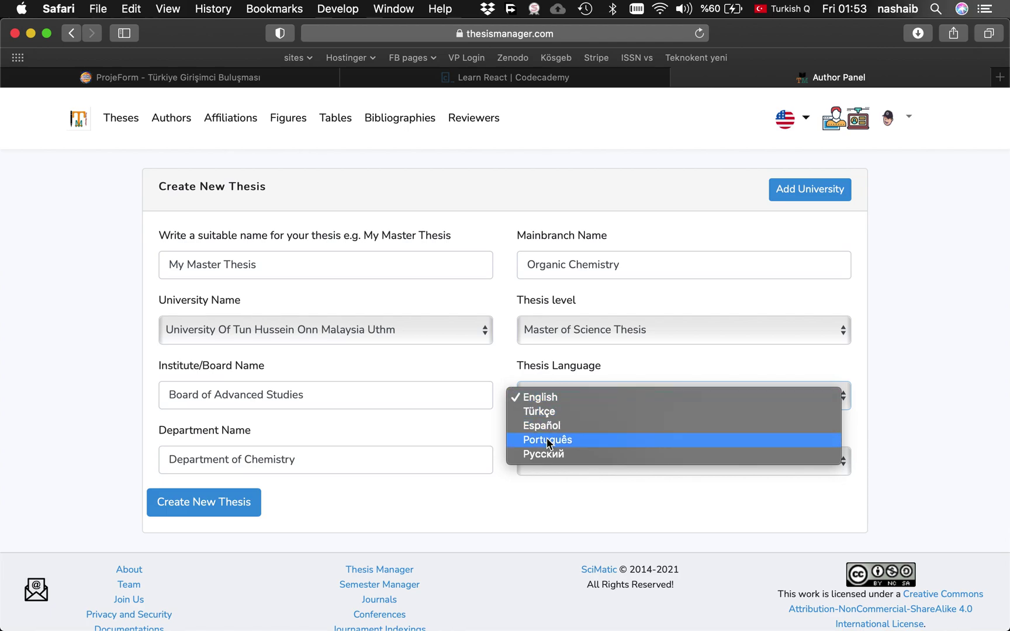
{"action": "left_click", "coordinate": [554, 398]}
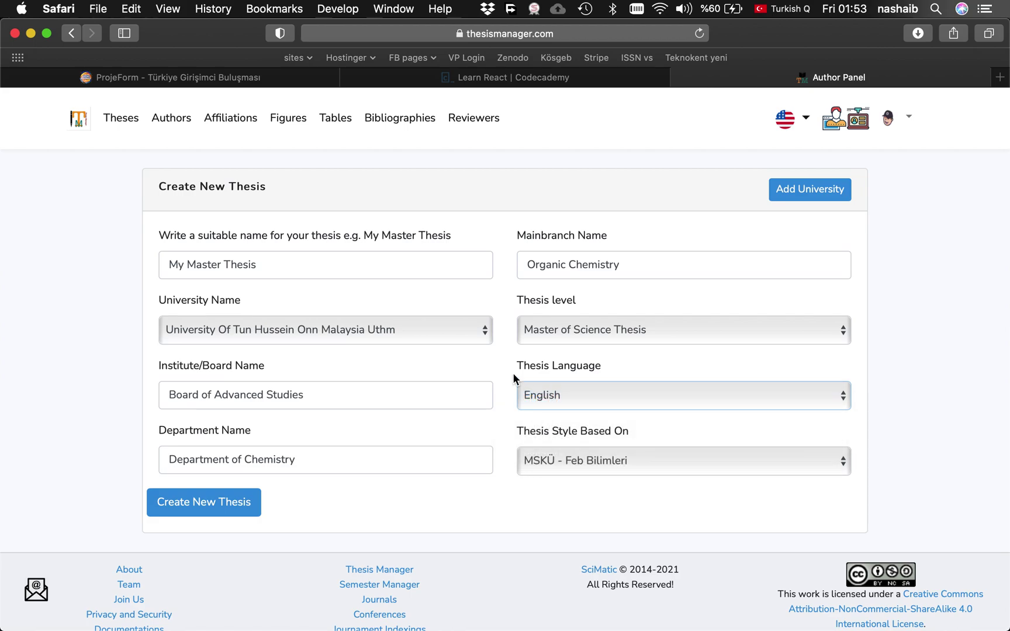
{"action": "left_click", "coordinate": [578, 461]}
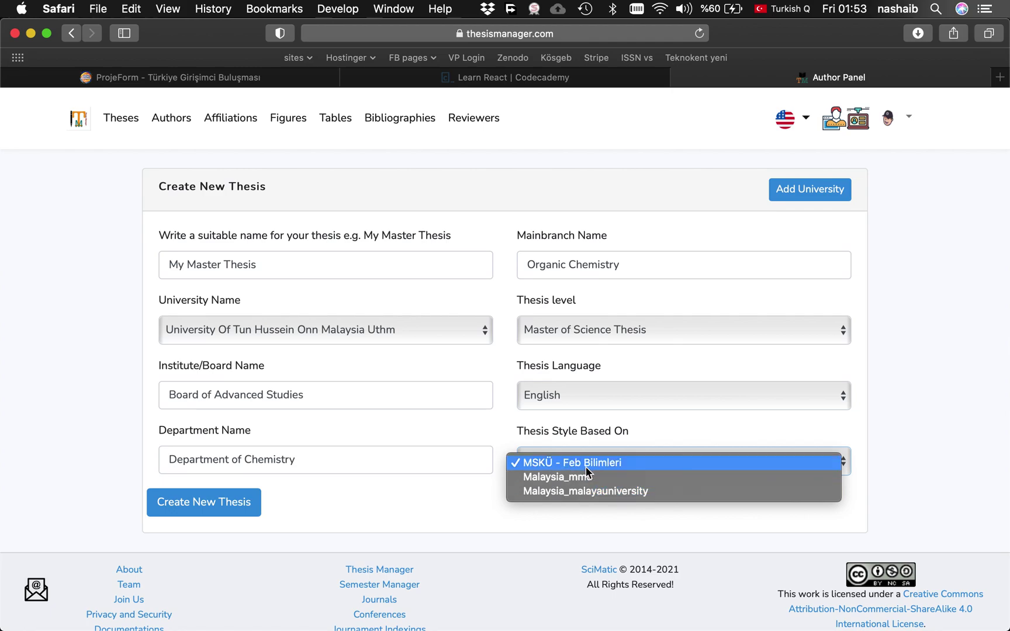
{"action": "left_click", "coordinate": [555, 464]}
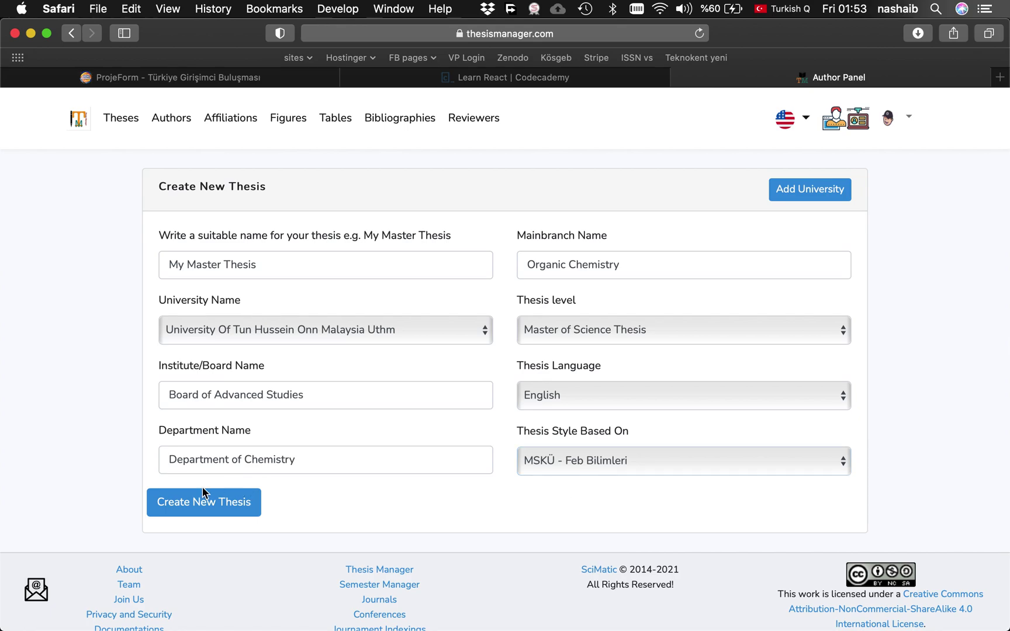
Submit the form so the thesis is created and its section editor appears.
{"action": "left_click", "coordinate": [205, 512]}
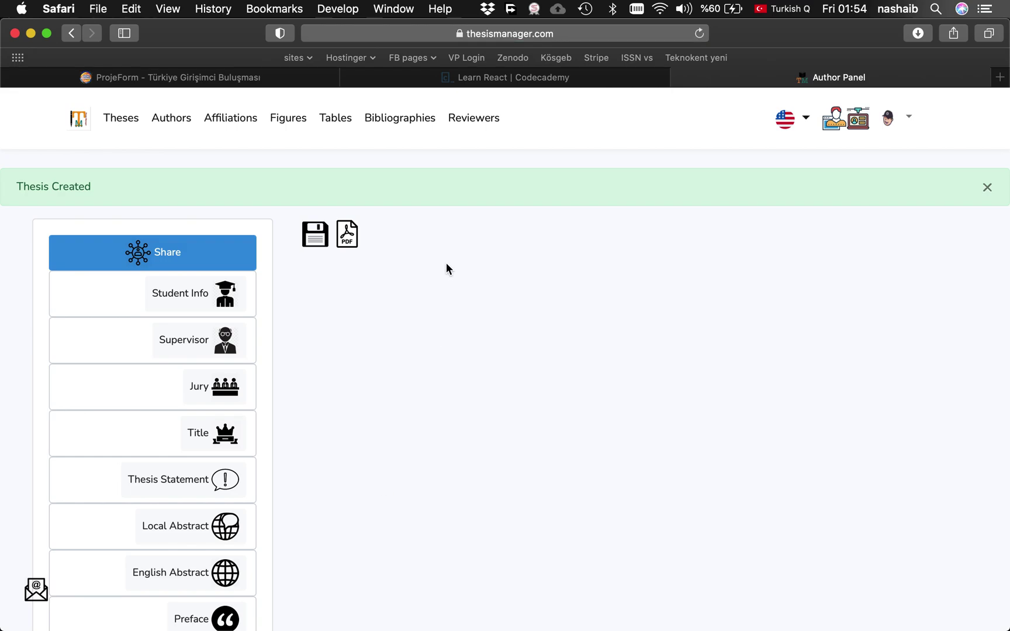
{"action": "scroll", "coordinate": [422, 244], "scroll_direction": "down", "scroll_amount": 3}
{"action": "scroll", "coordinate": [423, 244], "scroll_direction": "up", "scroll_amount": 2}
{"action": "scroll", "coordinate": [422, 244], "scroll_direction": "up", "scroll_amount": 3}
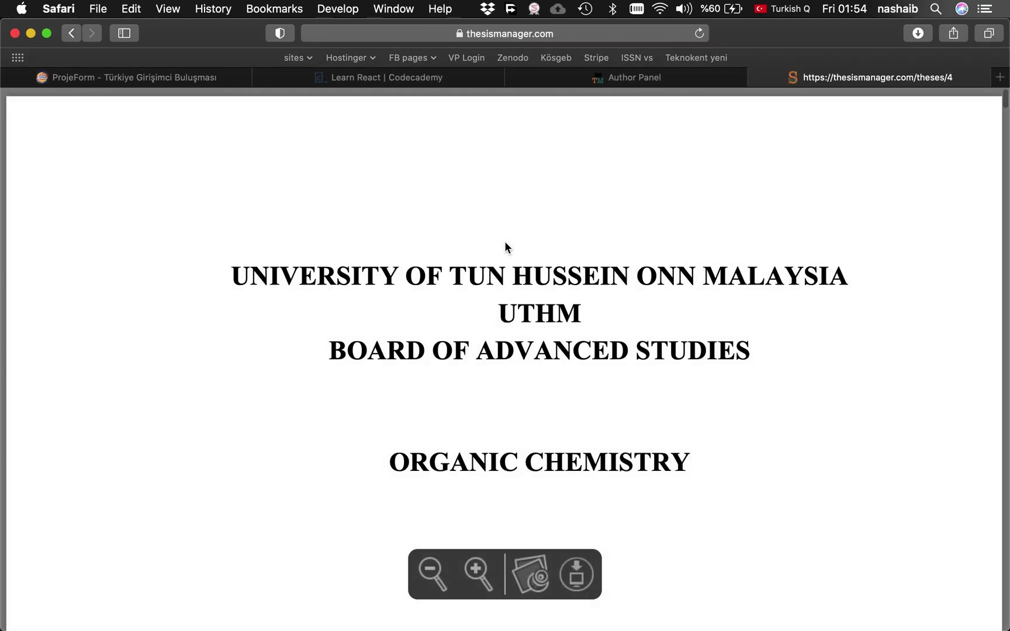
{"action": "scroll", "coordinate": [507, 333], "scroll_direction": "down", "scroll_amount": 3}
{"action": "scroll", "coordinate": [508, 334], "scroll_direction": "down", "scroll_amount": 5}
{"action": "scroll", "coordinate": [507, 334], "scroll_direction": "down", "scroll_amount": 5}
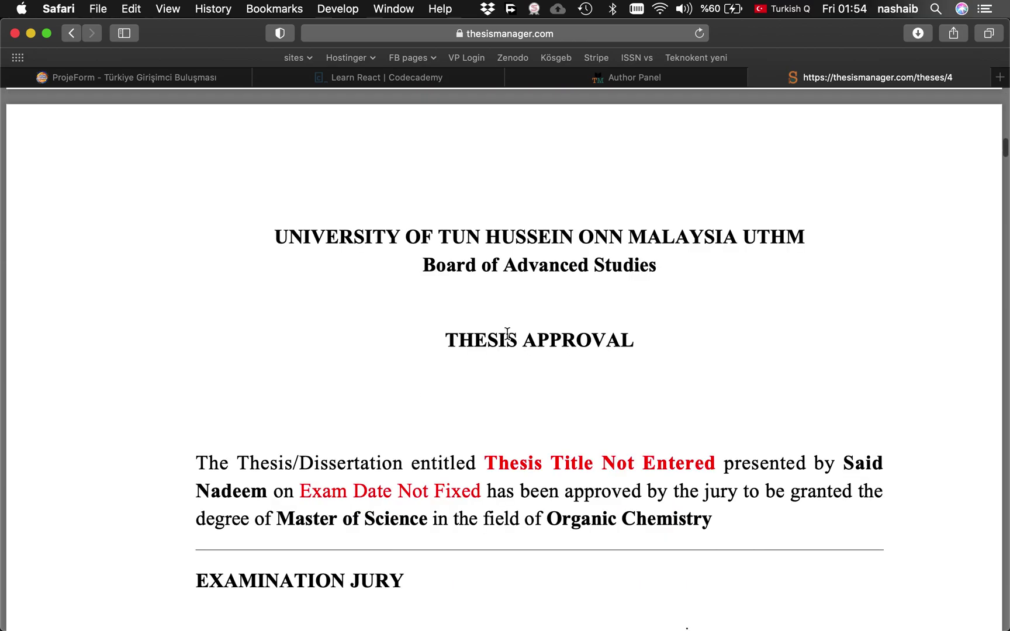
{"action": "scroll", "coordinate": [507, 334], "scroll_direction": "down", "scroll_amount": 5}
{"action": "scroll", "coordinate": [507, 335], "scroll_direction": "up", "scroll_amount": 5}
{"action": "scroll", "coordinate": [508, 333], "scroll_direction": "up", "scroll_amount": 5}
{"action": "scroll", "coordinate": [508, 333], "scroll_direction": "up", "scroll_amount": 5}
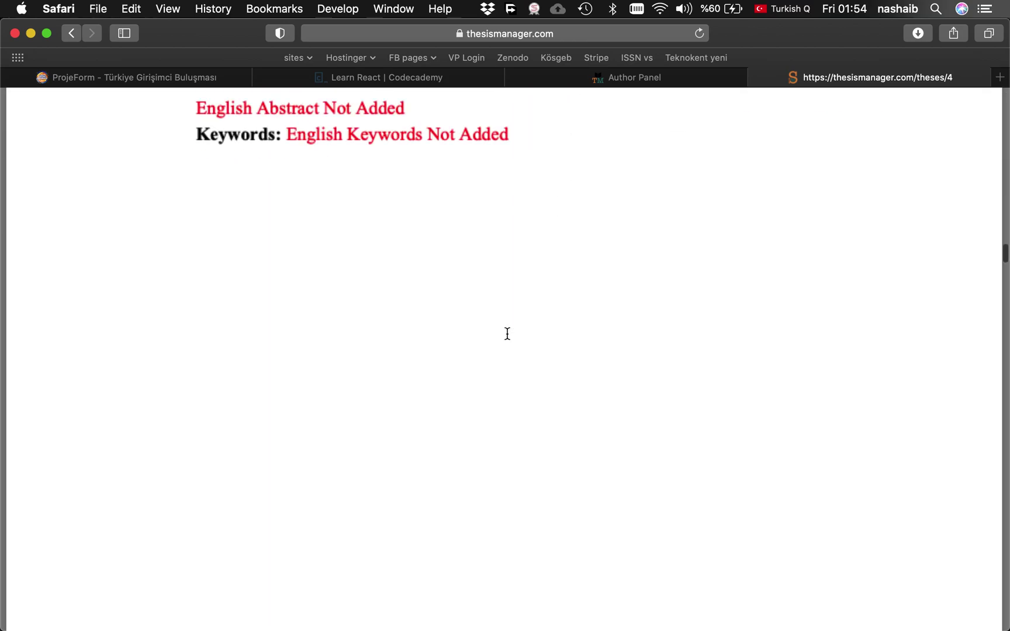
{"action": "scroll", "coordinate": [507, 333], "scroll_direction": "up", "scroll_amount": 5}
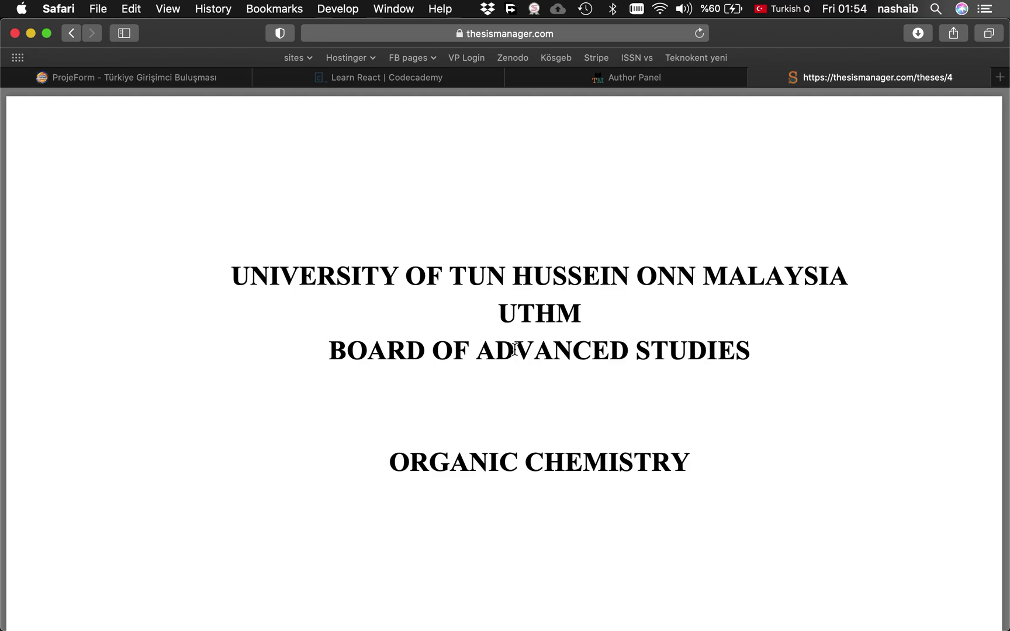
{"action": "scroll", "coordinate": [514, 349], "scroll_direction": "down", "scroll_amount": 3}
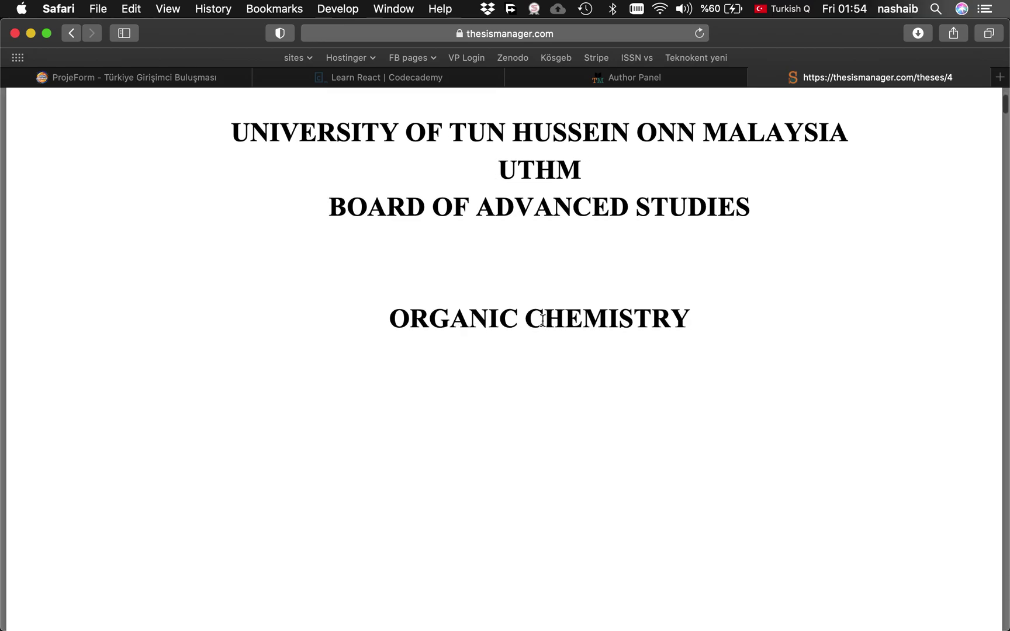
{"action": "scroll", "coordinate": [544, 320], "scroll_direction": "down", "scroll_amount": 5}
{"action": "scroll", "coordinate": [543, 321], "scroll_direction": "down", "scroll_amount": 3}
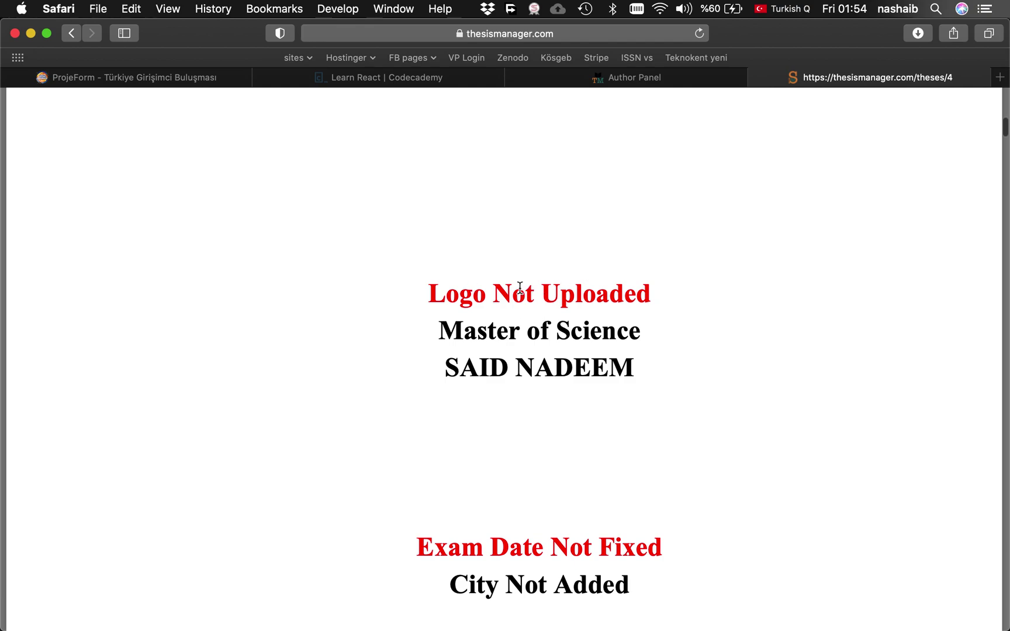
Highlight the Logo Not Uploaded, Exam Date Not Fixed and City Not Added placeholders in the preview.
{"action": "double_click", "coordinate": [520, 289]}
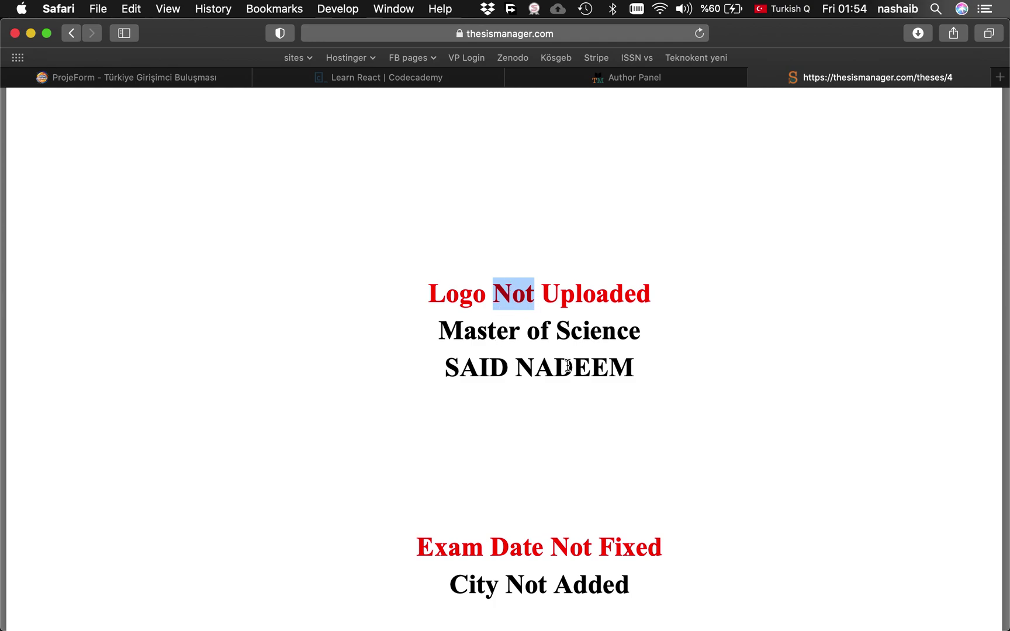
{"action": "left_click", "coordinate": [539, 365]}
{"action": "scroll", "coordinate": [539, 364], "scroll_direction": "down", "scroll_amount": 3}
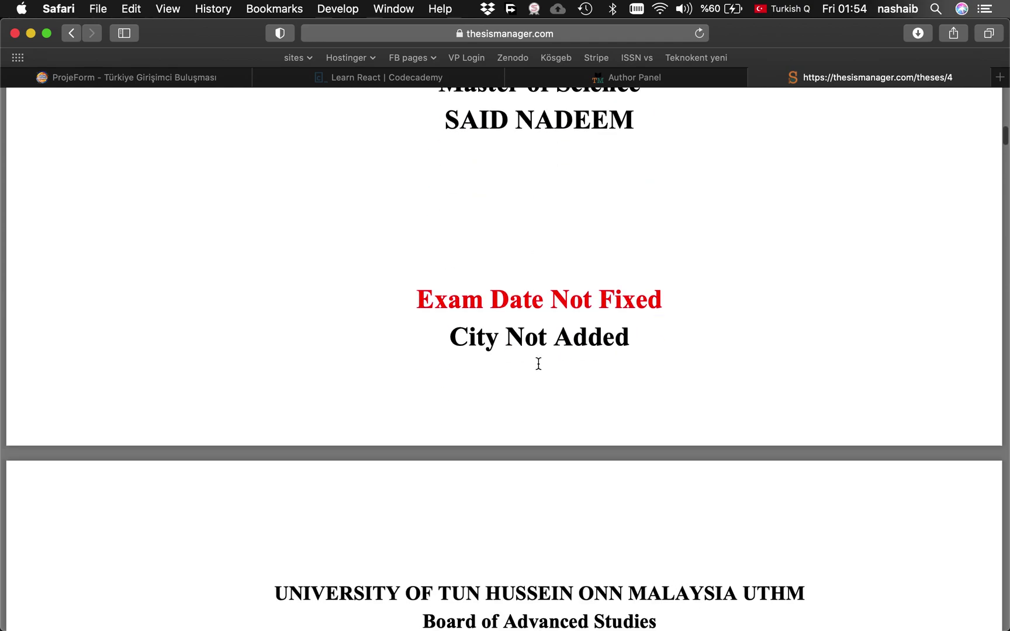
{"action": "triple_click", "coordinate": [513, 304]}
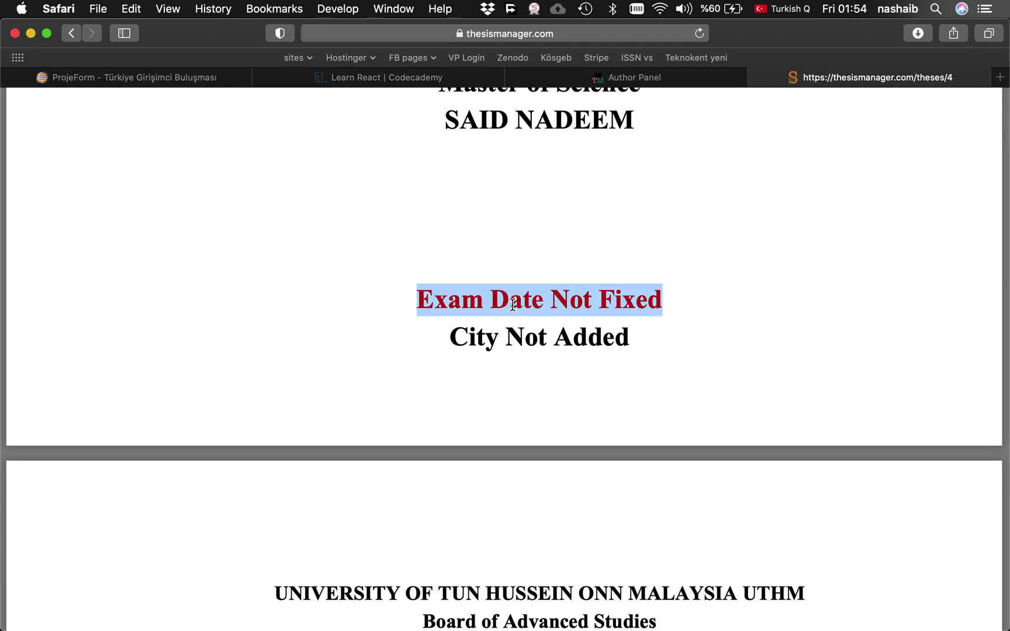
{"action": "scroll", "coordinate": [513, 304], "scroll_direction": "down", "scroll_amount": 1}
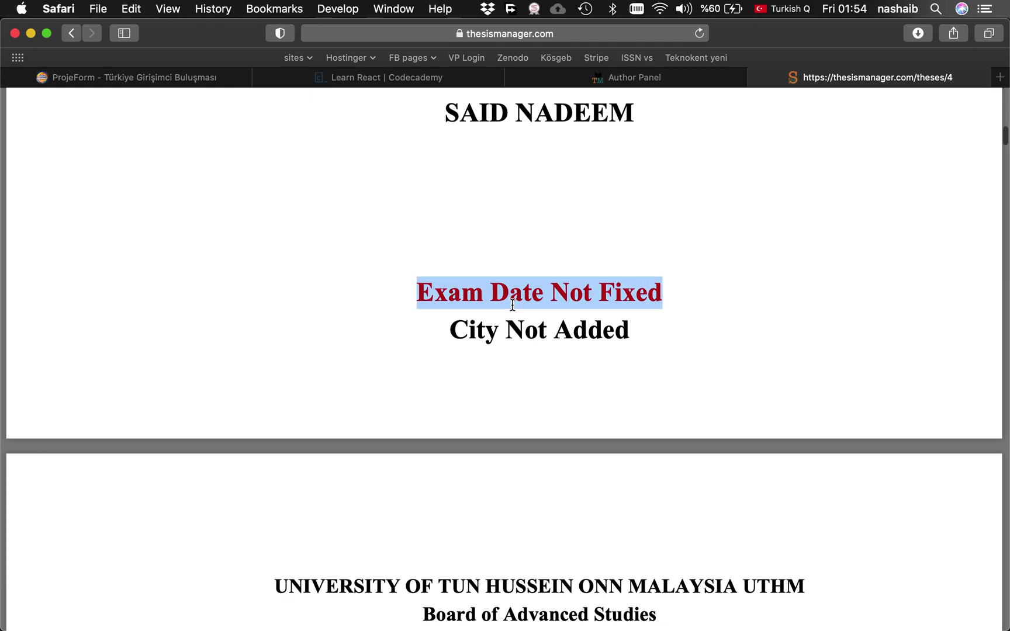
{"action": "triple_click", "coordinate": [523, 323]}
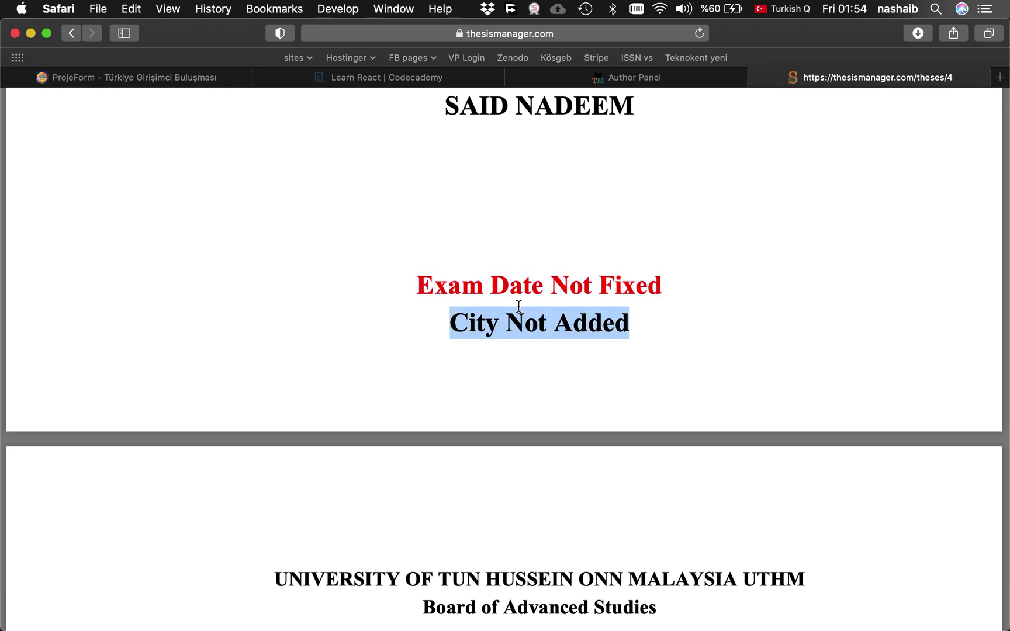
{"action": "scroll", "coordinate": [517, 295], "scroll_direction": "down", "scroll_amount": 3}
{"action": "scroll", "coordinate": [517, 293], "scroll_direction": "down", "scroll_amount": 2}
{"action": "scroll", "coordinate": [517, 293], "scroll_direction": "up", "scroll_amount": 5}
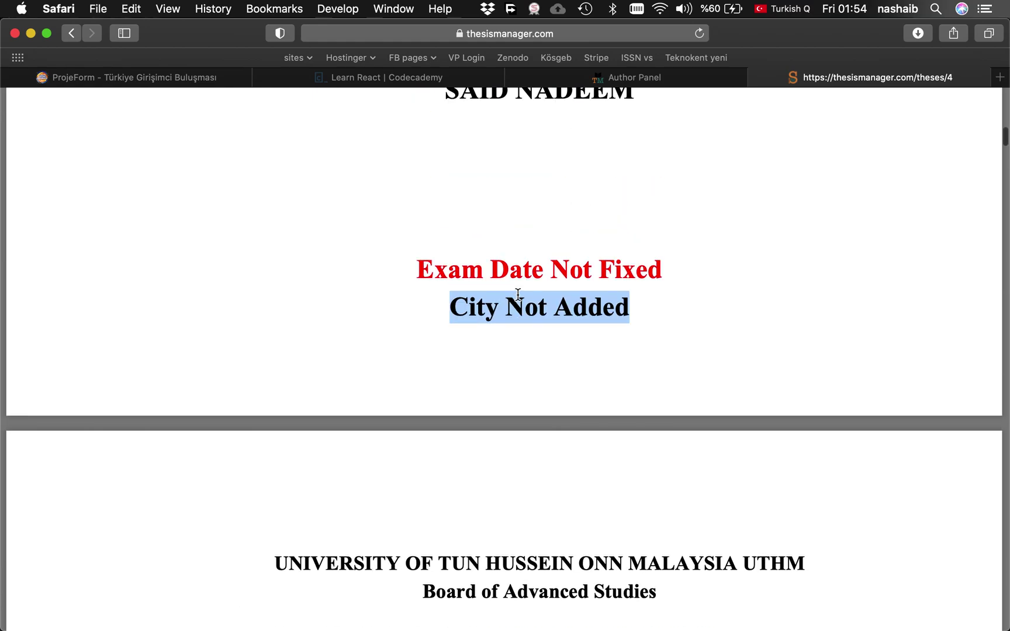
{"action": "scroll", "coordinate": [528, 315], "scroll_direction": "down", "scroll_amount": 2}
{"action": "scroll", "coordinate": [534, 316], "scroll_direction": "down", "scroll_amount": 4}
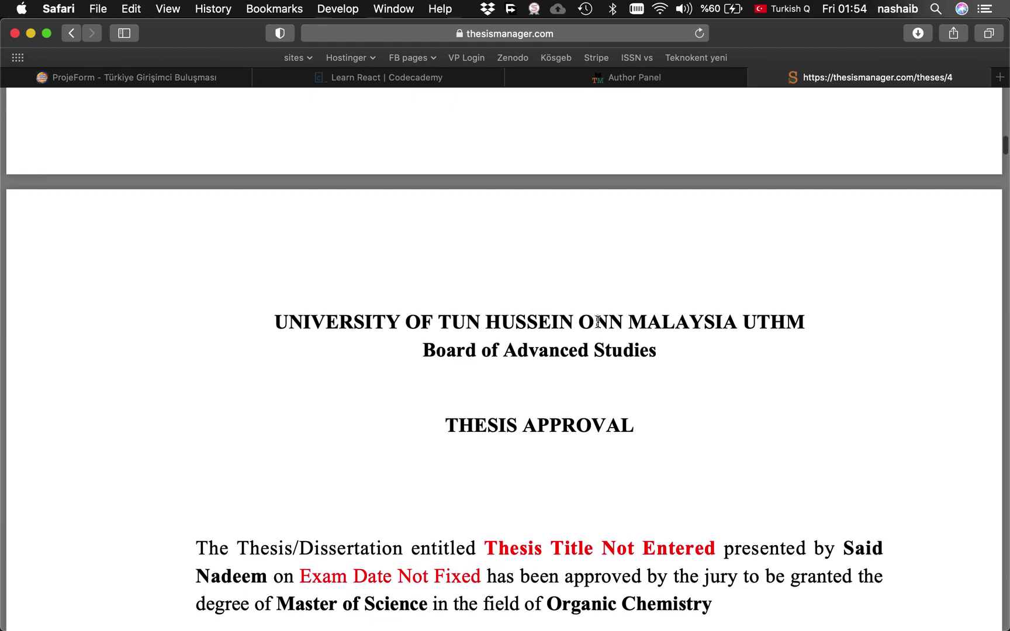
{"action": "scroll", "coordinate": [543, 397], "scroll_direction": "down", "scroll_amount": 5}
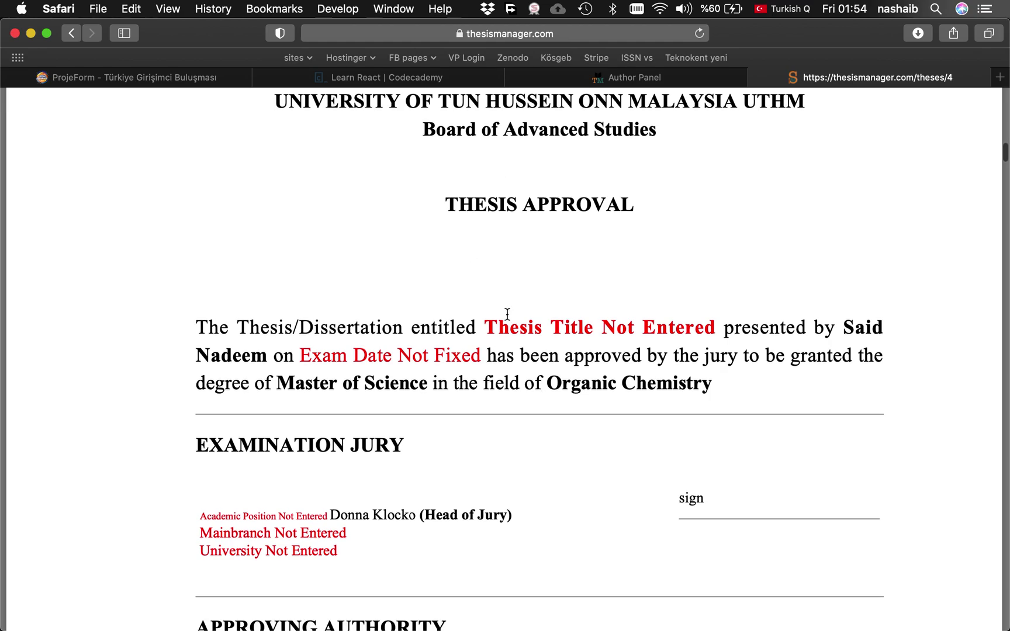
{"action": "scroll", "coordinate": [508, 342], "scroll_direction": "up", "scroll_amount": 1}
{"action": "scroll", "coordinate": [507, 343], "scroll_direction": "down", "scroll_amount": 4}
{"action": "scroll", "coordinate": [507, 344], "scroll_direction": "up", "scroll_amount": 4}
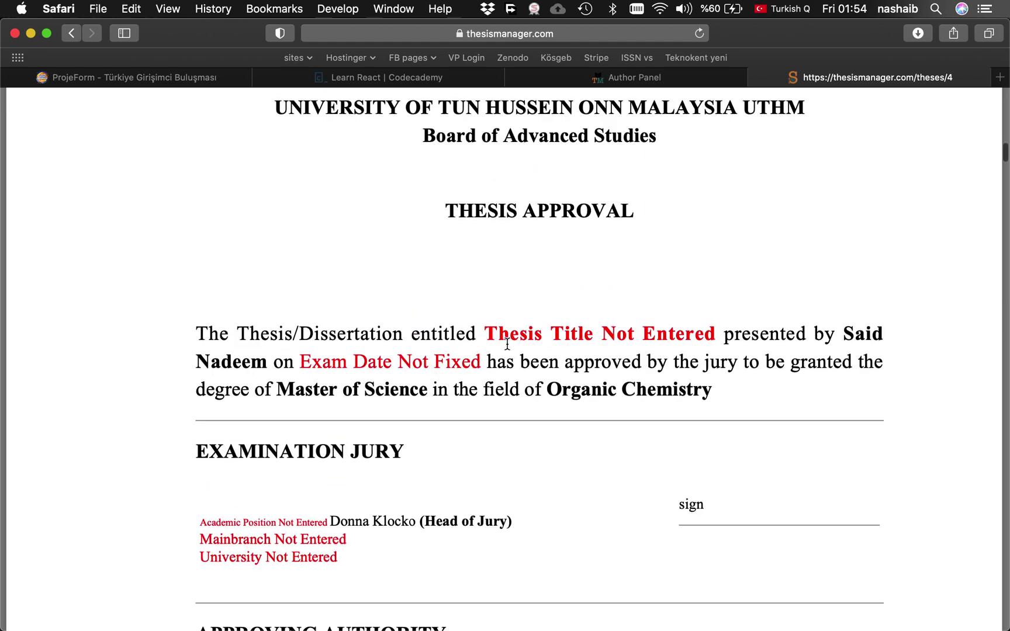
{"action": "scroll", "coordinate": [507, 344], "scroll_direction": "up", "scroll_amount": 2}
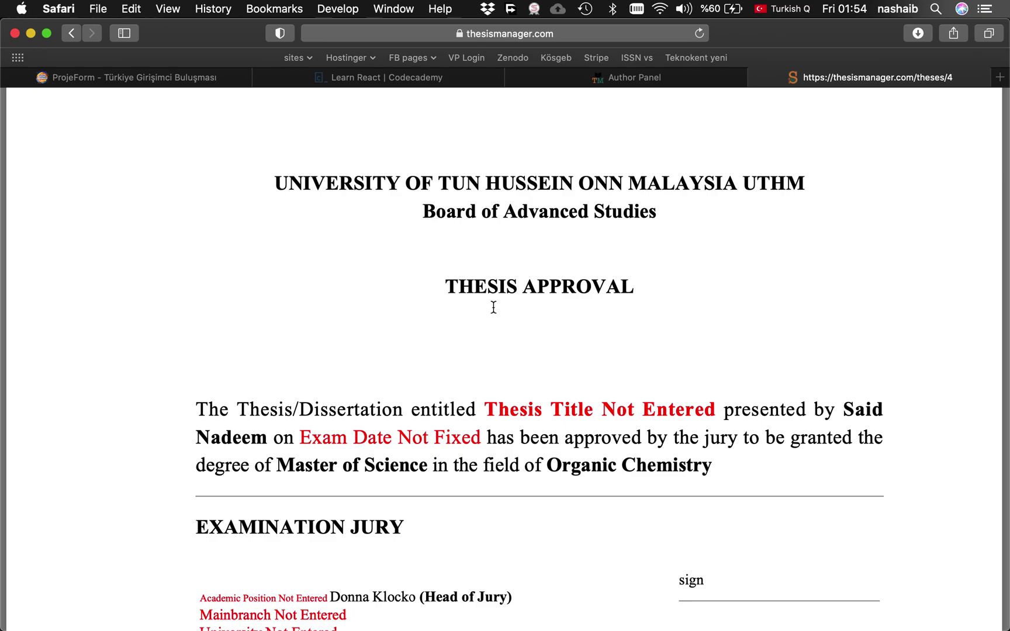
{"action": "scroll", "coordinate": [493, 307], "scroll_direction": "down", "scroll_amount": 5}
{"action": "scroll", "coordinate": [493, 306], "scroll_direction": "down", "scroll_amount": 2}
{"action": "scroll", "coordinate": [493, 307], "scroll_direction": "down", "scroll_amount": 4}
{"action": "scroll", "coordinate": [494, 307], "scroll_direction": "down", "scroll_amount": 2}
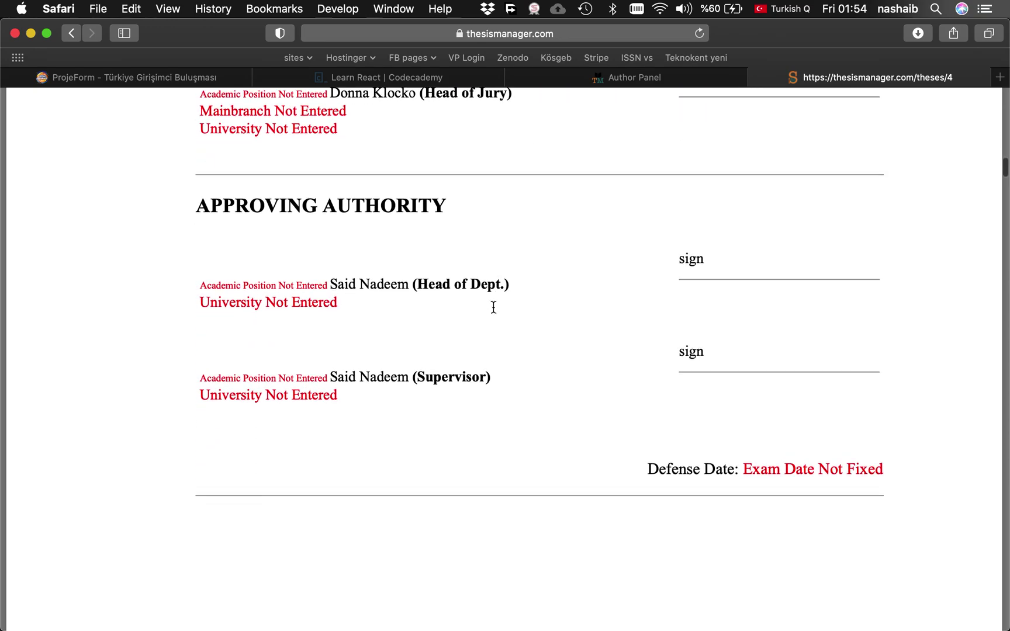
{"action": "scroll", "coordinate": [494, 307], "scroll_direction": "up", "scroll_amount": 3}
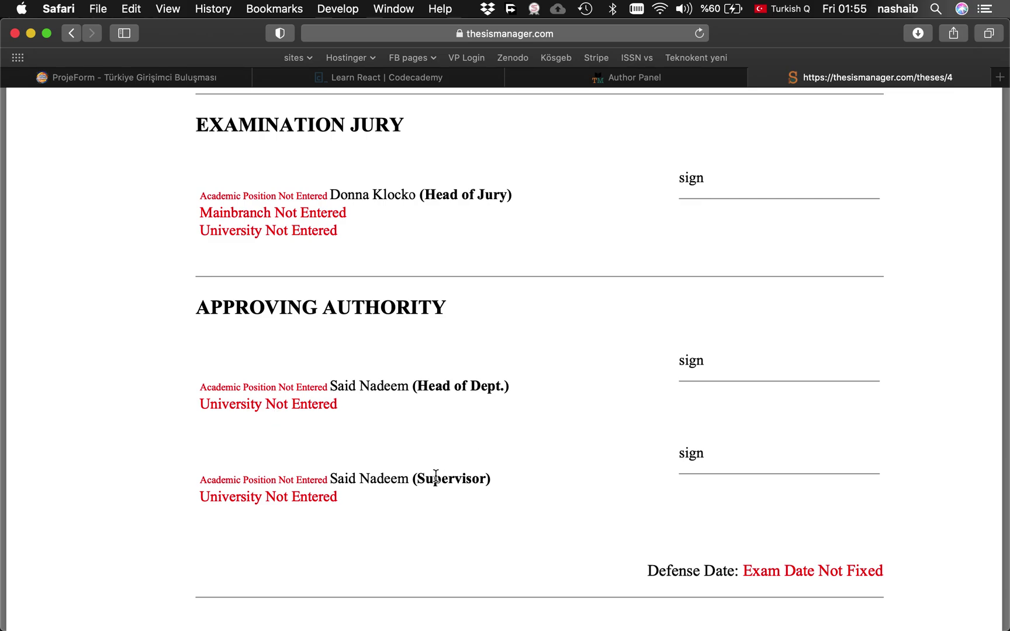
{"action": "scroll", "coordinate": [435, 476], "scroll_direction": "down", "scroll_amount": 5}
{"action": "scroll", "coordinate": [436, 475], "scroll_direction": "down", "scroll_amount": 10}
{"action": "scroll", "coordinate": [435, 476], "scroll_direction": "down", "scroll_amount": 5}
{"action": "scroll", "coordinate": [430, 465], "scroll_direction": "up", "scroll_amount": 2}
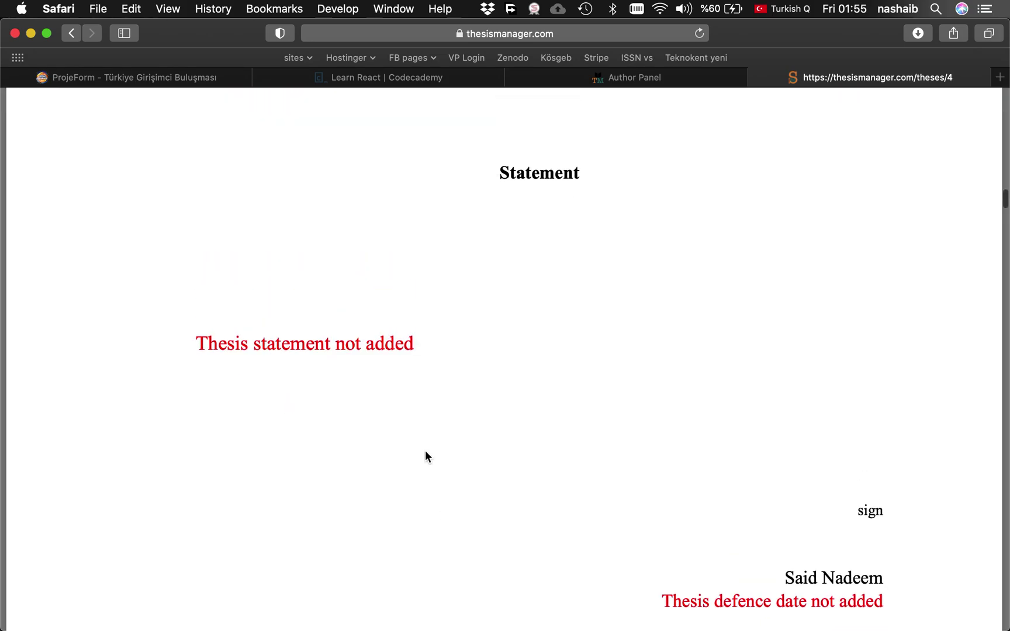
{"action": "scroll", "coordinate": [626, 471], "scroll_direction": "down", "scroll_amount": 5}
{"action": "scroll", "coordinate": [626, 471], "scroll_direction": "down", "scroll_amount": 10}
{"action": "scroll", "coordinate": [435, 284], "scroll_direction": "down", "scroll_amount": 4}
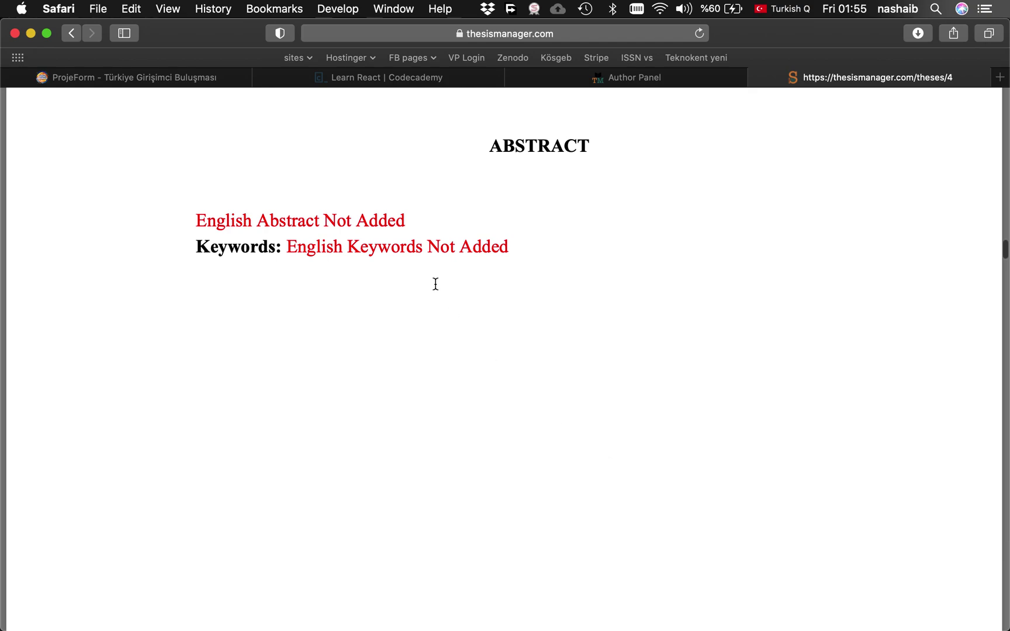
{"action": "scroll", "coordinate": [548, 392], "scroll_direction": "down", "scroll_amount": 3}
{"action": "scroll", "coordinate": [546, 386], "scroll_direction": "down", "scroll_amount": 10}
{"action": "scroll", "coordinate": [448, 352], "scroll_direction": "down", "scroll_amount": 5}
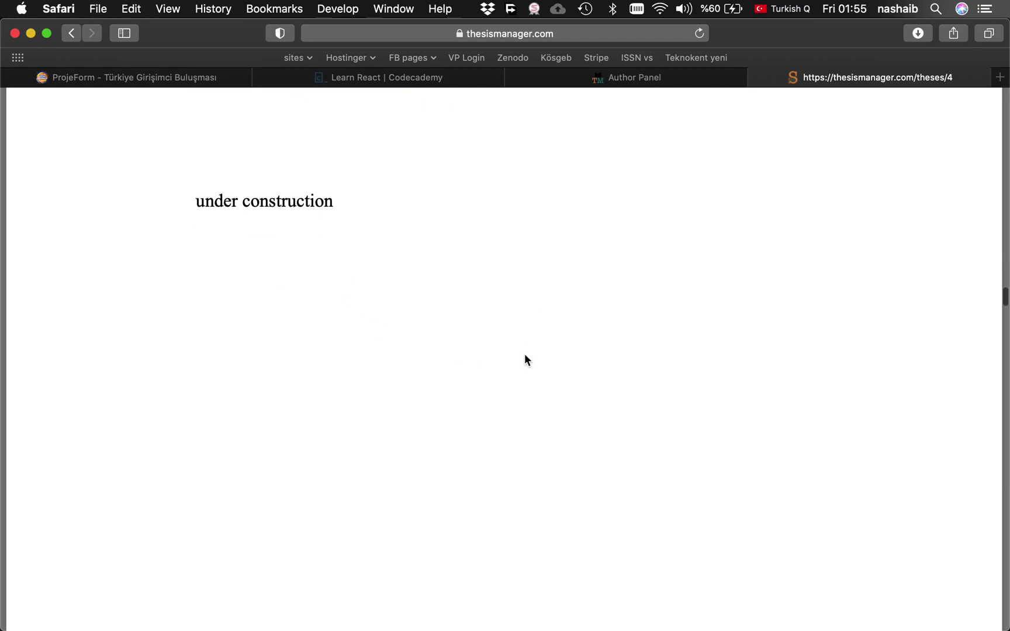
{"action": "scroll", "coordinate": [525, 355], "scroll_direction": "down", "scroll_amount": 3}
{"action": "scroll", "coordinate": [524, 355], "scroll_direction": "down", "scroll_amount": 3}
{"action": "scroll", "coordinate": [524, 355], "scroll_direction": "down", "scroll_amount": 5}
{"action": "scroll", "coordinate": [524, 355], "scroll_direction": "down", "scroll_amount": 2}
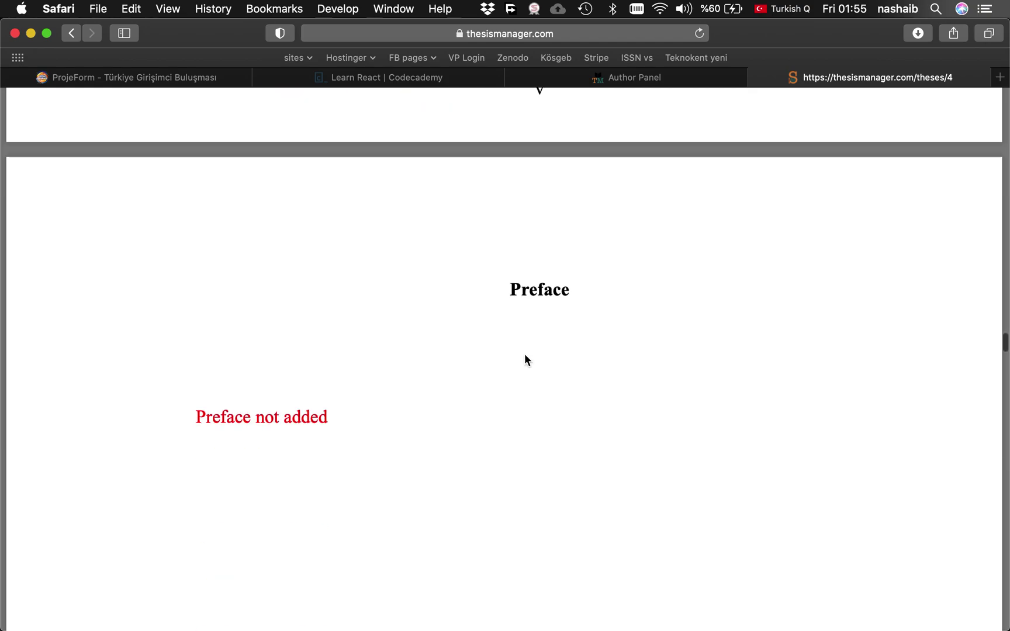
{"action": "scroll", "coordinate": [525, 357], "scroll_direction": "down", "scroll_amount": 5}
{"action": "scroll", "coordinate": [529, 345], "scroll_direction": "down", "scroll_amount": 8}
{"action": "scroll", "coordinate": [529, 345], "scroll_direction": "down", "scroll_amount": 7}
{"action": "scroll", "coordinate": [529, 344], "scroll_direction": "down", "scroll_amount": 4}
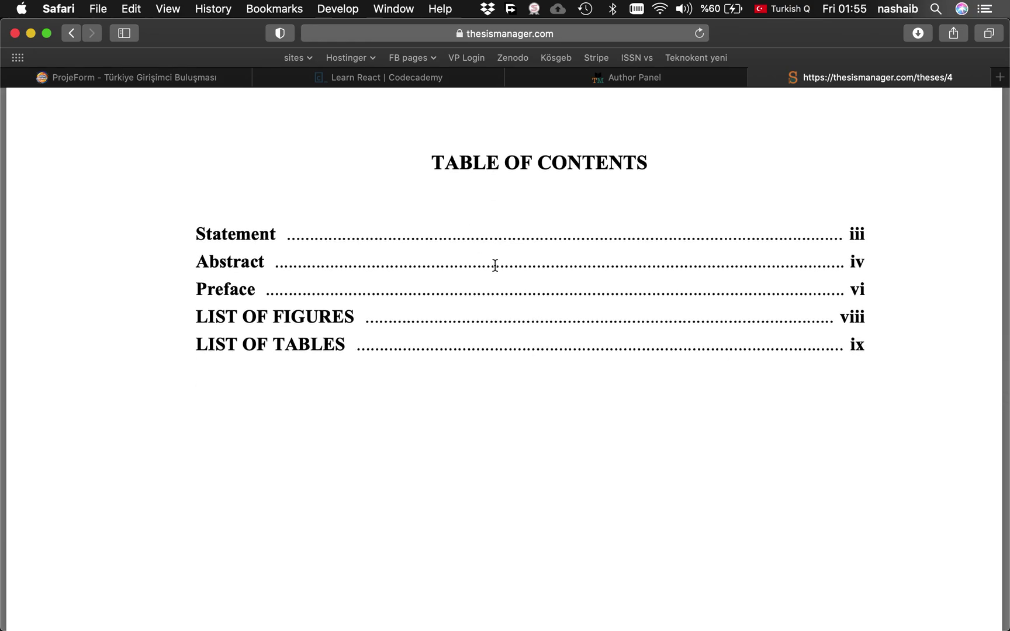
{"action": "scroll", "coordinate": [561, 362], "scroll_direction": "down", "scroll_amount": 5}
{"action": "scroll", "coordinate": [560, 362], "scroll_direction": "down", "scroll_amount": 5}
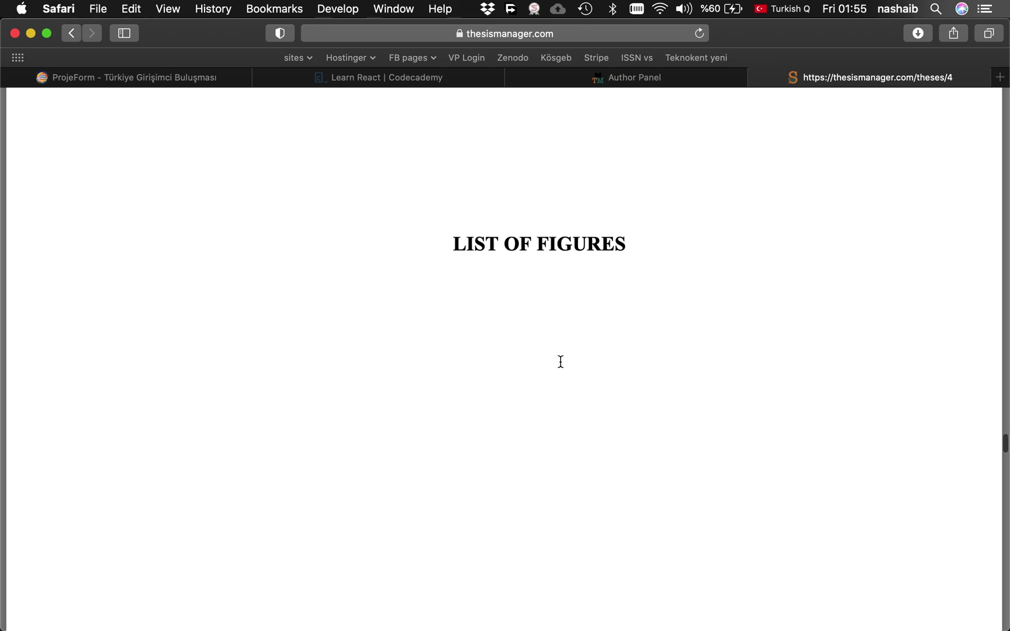
{"action": "scroll", "coordinate": [559, 361], "scroll_direction": "down", "scroll_amount": 1}
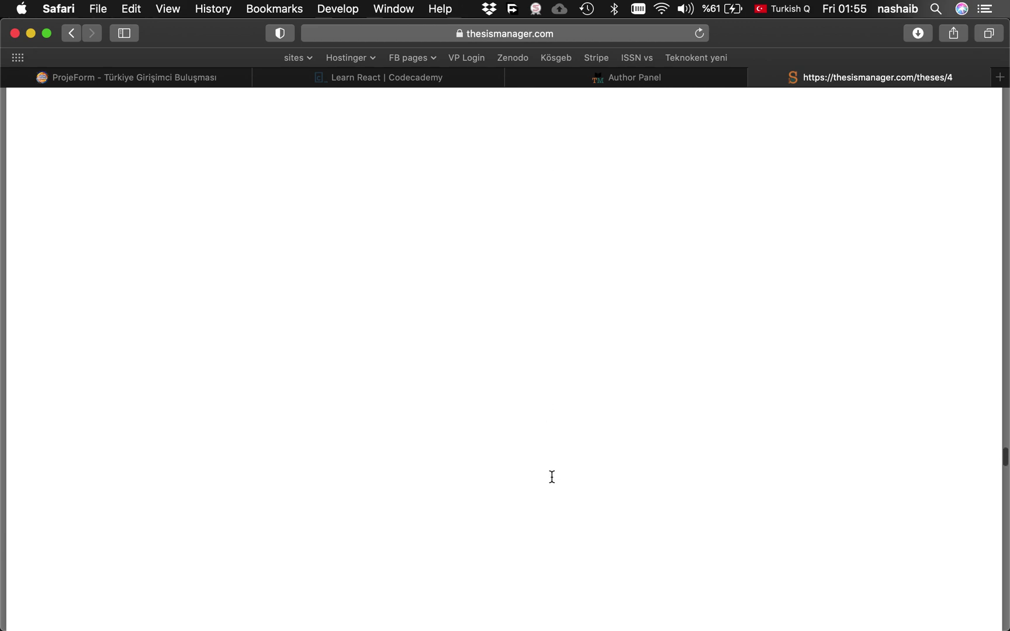
{"action": "scroll", "coordinate": [551, 476], "scroll_direction": "up", "scroll_amount": 5}
{"action": "scroll", "coordinate": [552, 477], "scroll_direction": "up", "scroll_amount": 5}
{"action": "scroll", "coordinate": [552, 476], "scroll_direction": "up", "scroll_amount": 5}
{"action": "scroll", "coordinate": [551, 476], "scroll_direction": "up", "scroll_amount": 5}
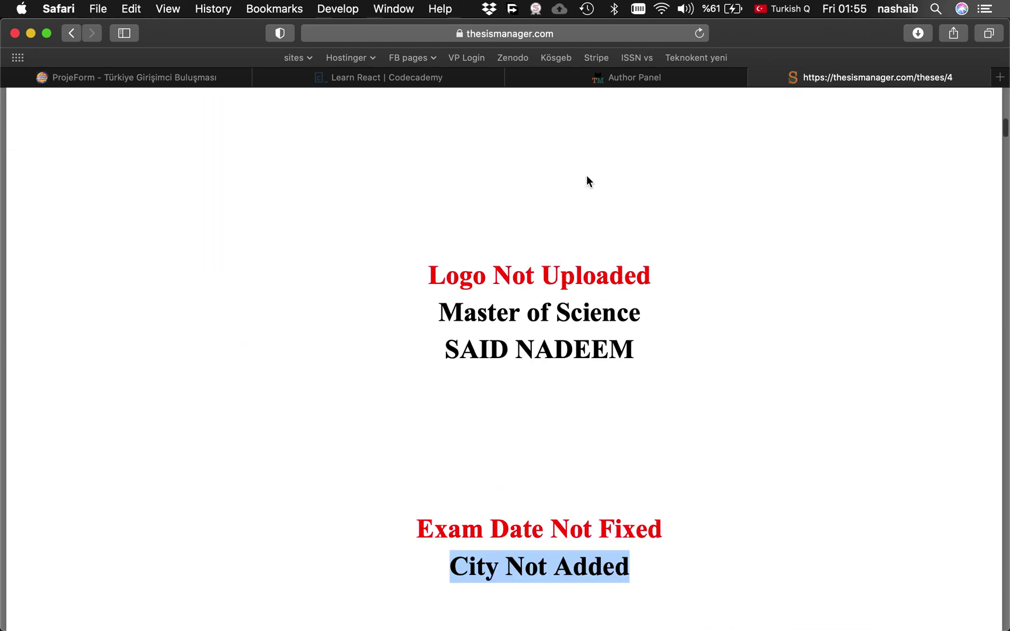
Return from the preview tab to the author panel.
{"action": "left_click", "coordinate": [632, 79]}
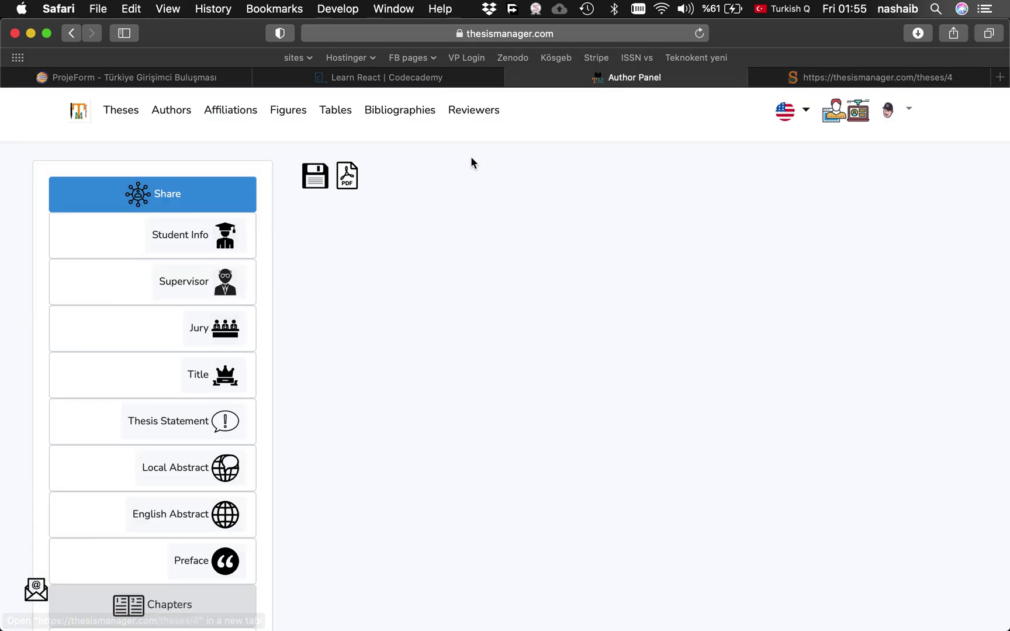
In Student Info set the thesis style to malaysia_mmu, save, and reload the student info form.
{"action": "left_click", "coordinate": [174, 241]}
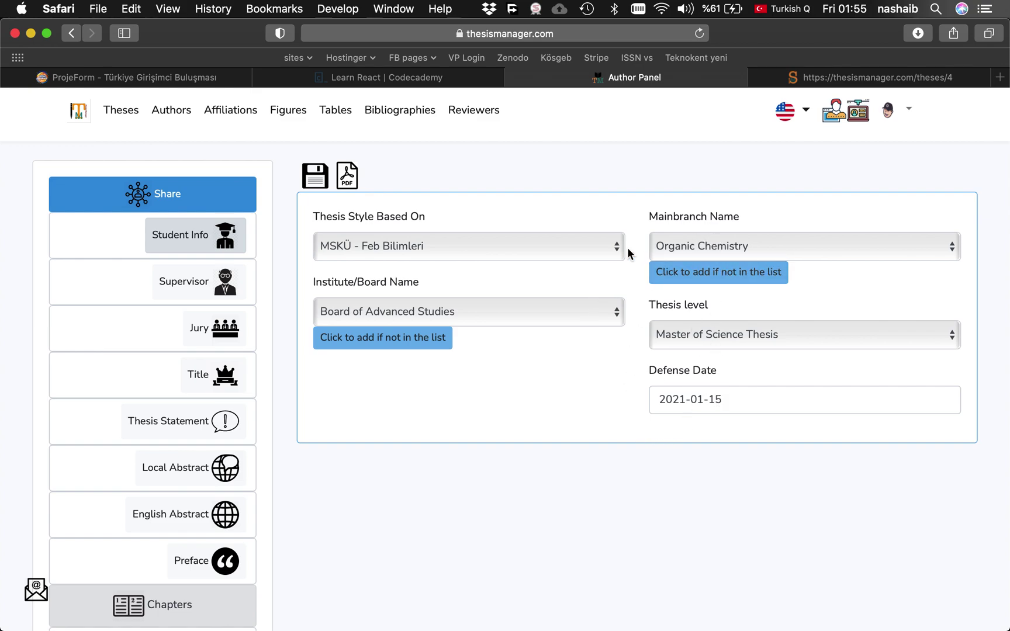
{"action": "left_click", "coordinate": [183, 286]}
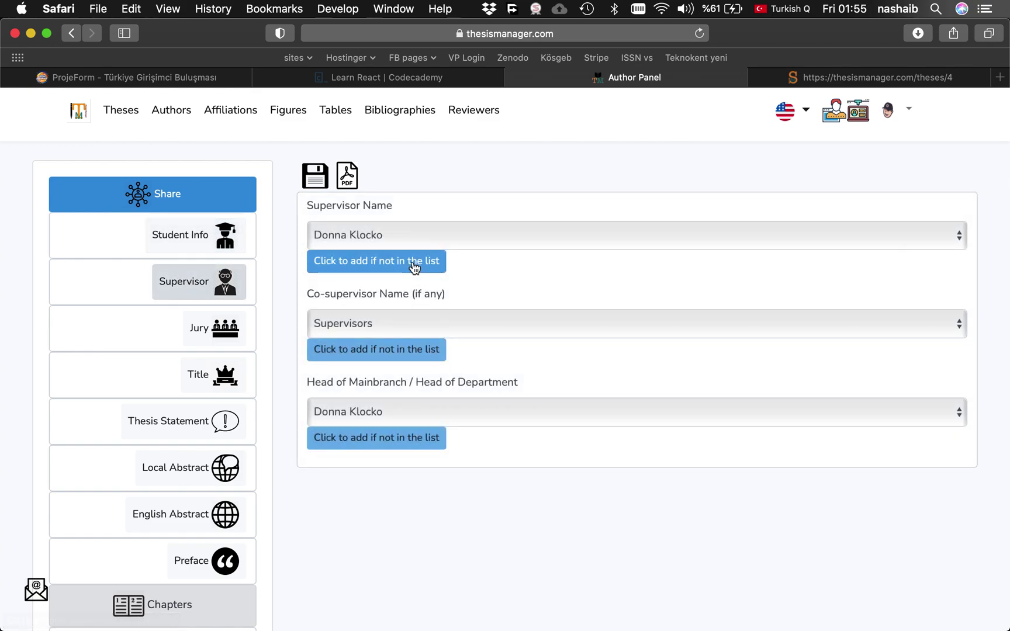
{"action": "left_click", "coordinate": [174, 239]}
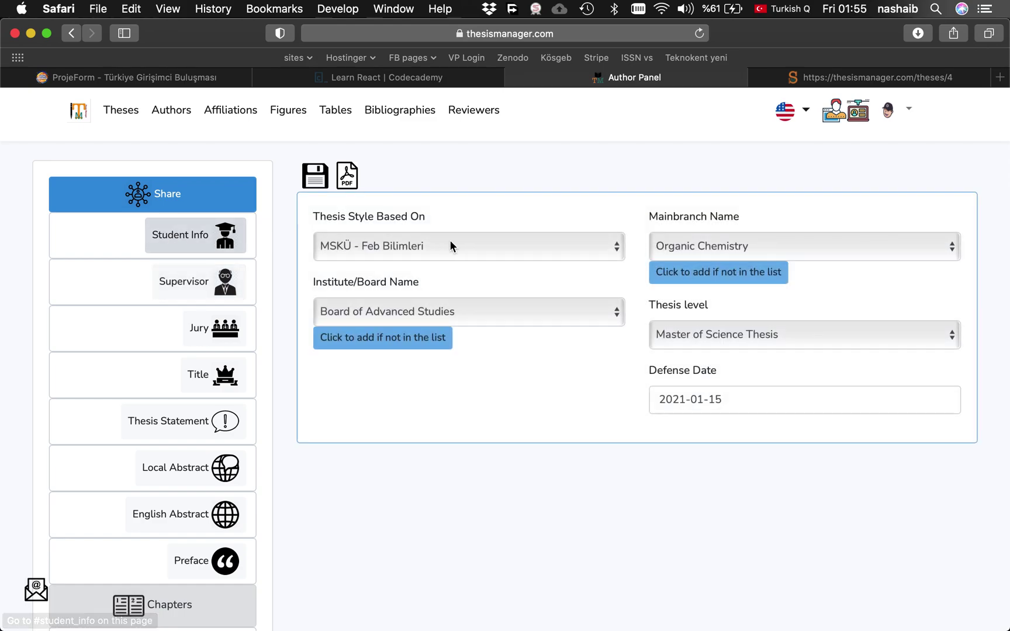
{"action": "left_click", "coordinate": [497, 244]}
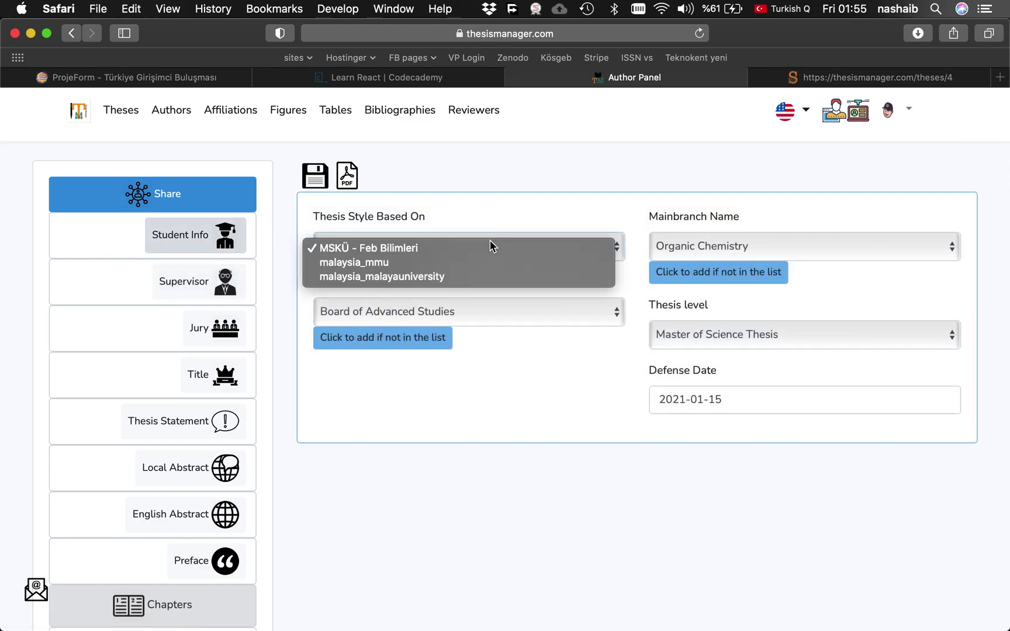
{"action": "left_click", "coordinate": [404, 267]}
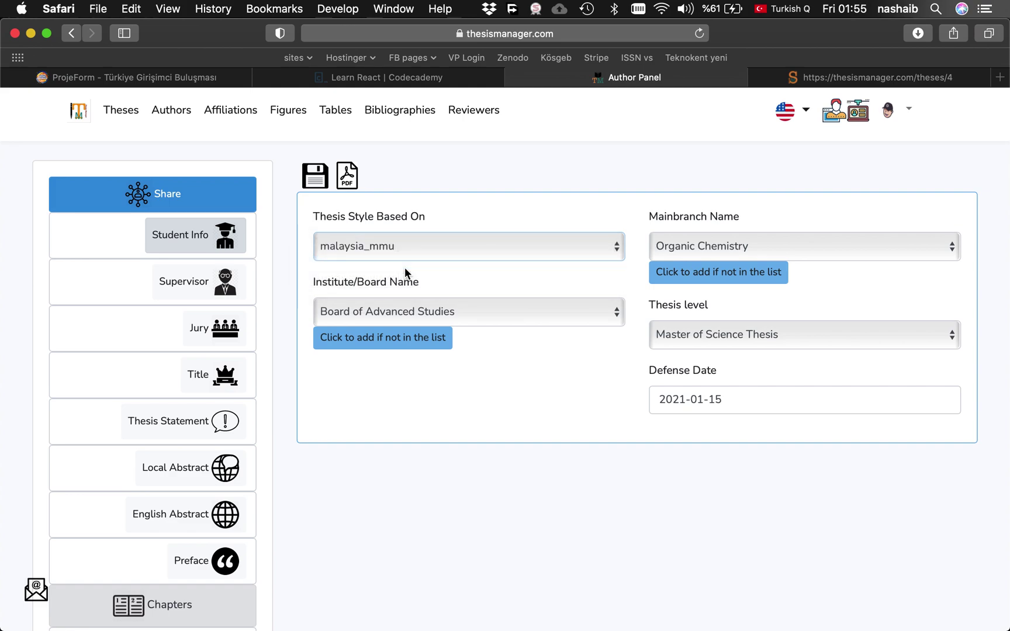
{"action": "left_click", "coordinate": [323, 177]}
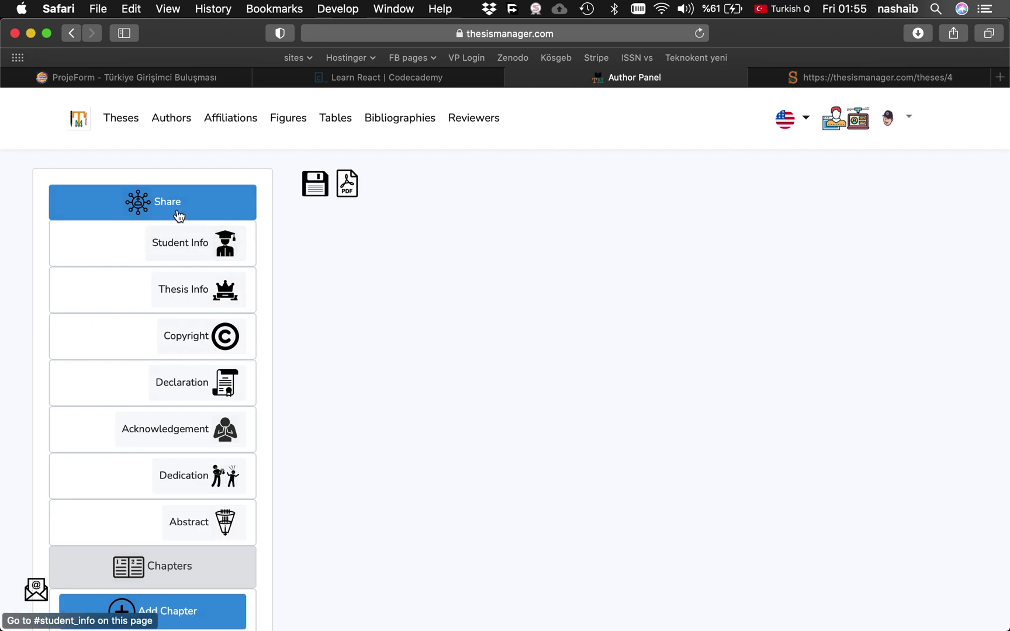
{"action": "left_click", "coordinate": [182, 240]}
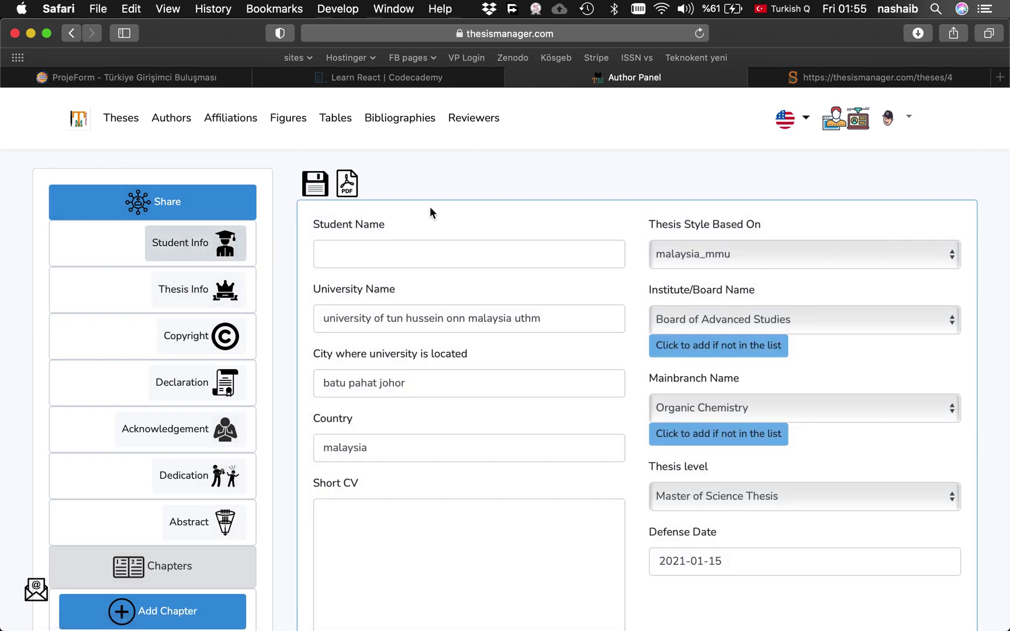
{"action": "scroll", "coordinate": [502, 400], "scroll_direction": "down", "scroll_amount": 3}
{"action": "scroll", "coordinate": [502, 401], "scroll_direction": "up", "scroll_amount": 3}
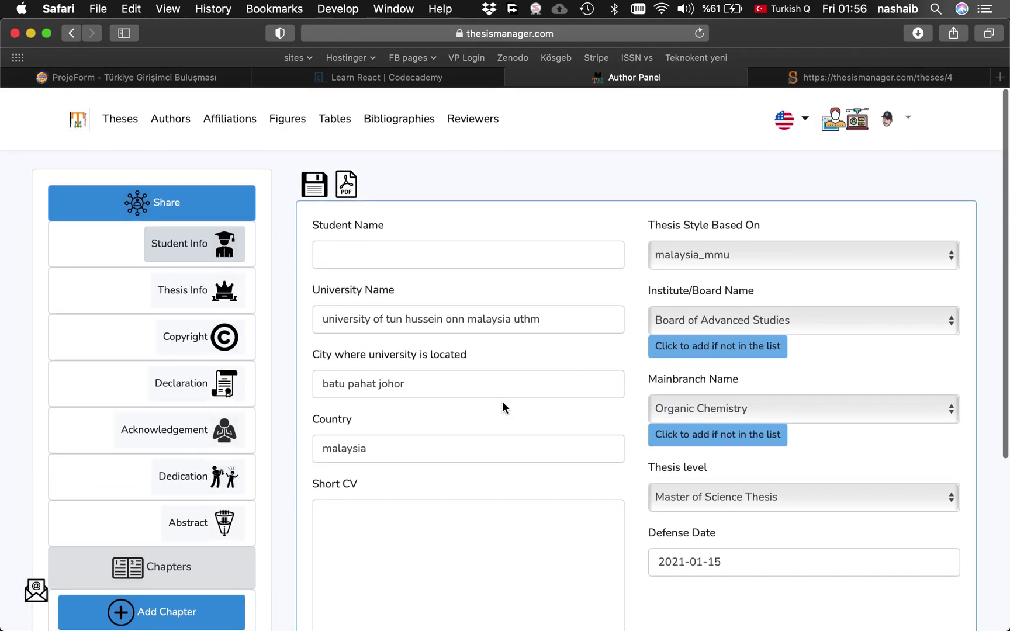
{"action": "left_click", "coordinate": [355, 251]}
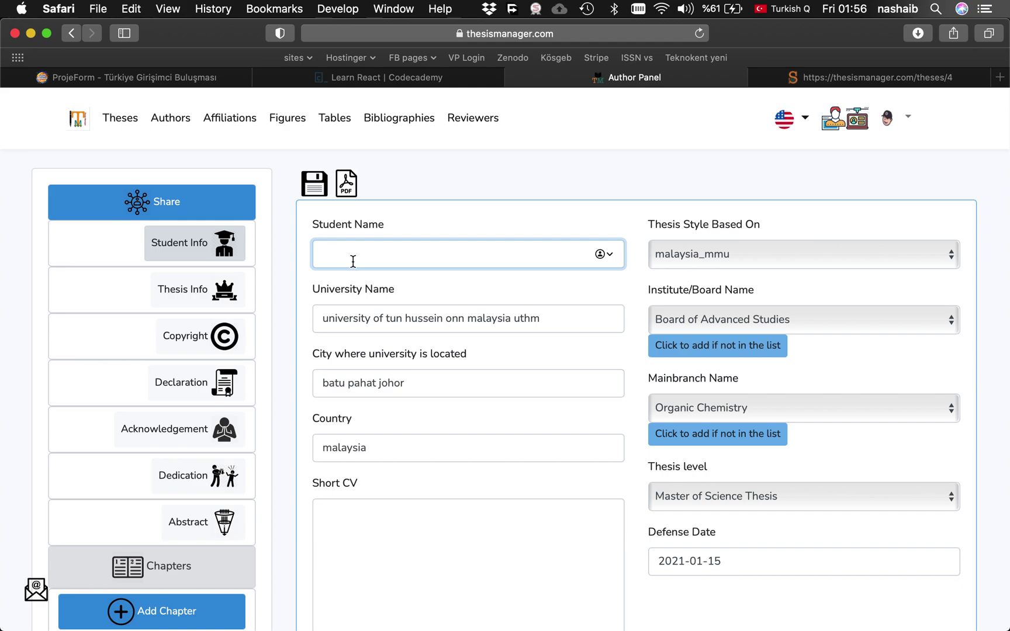
{"action": "type", "text": "Ahmet"}
{"action": "type", "text": " Bayat"}
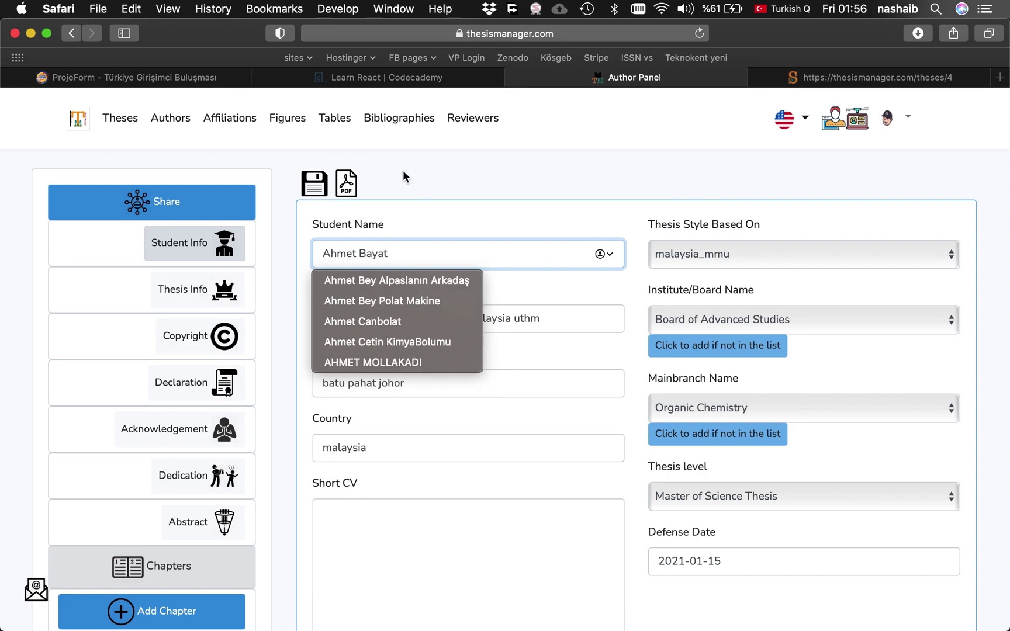
{"action": "left_click", "coordinate": [428, 207]}
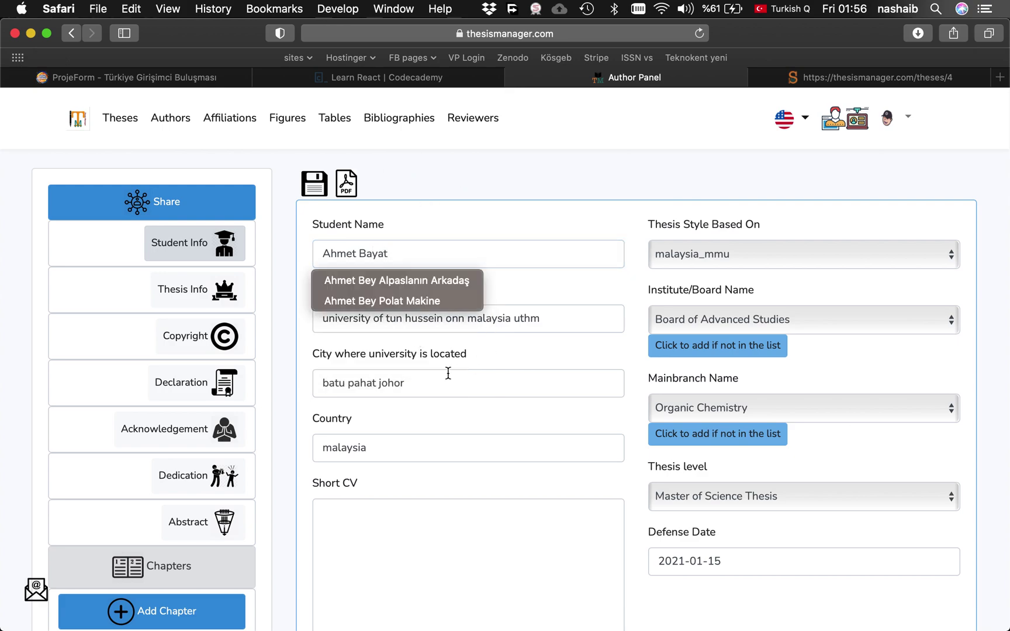
{"action": "left_click", "coordinate": [367, 383]}
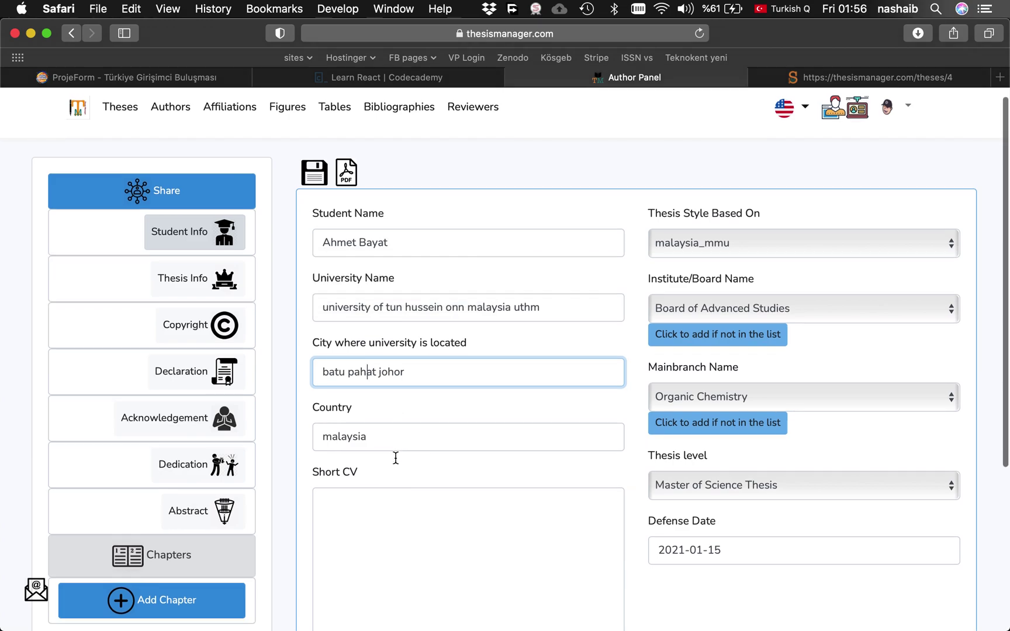
{"action": "scroll", "coordinate": [395, 457], "scroll_direction": "down", "scroll_amount": 3}
{"action": "left_click", "coordinate": [395, 457]}
{"action": "scroll", "coordinate": [395, 453], "scroll_direction": "up", "scroll_amount": 3}
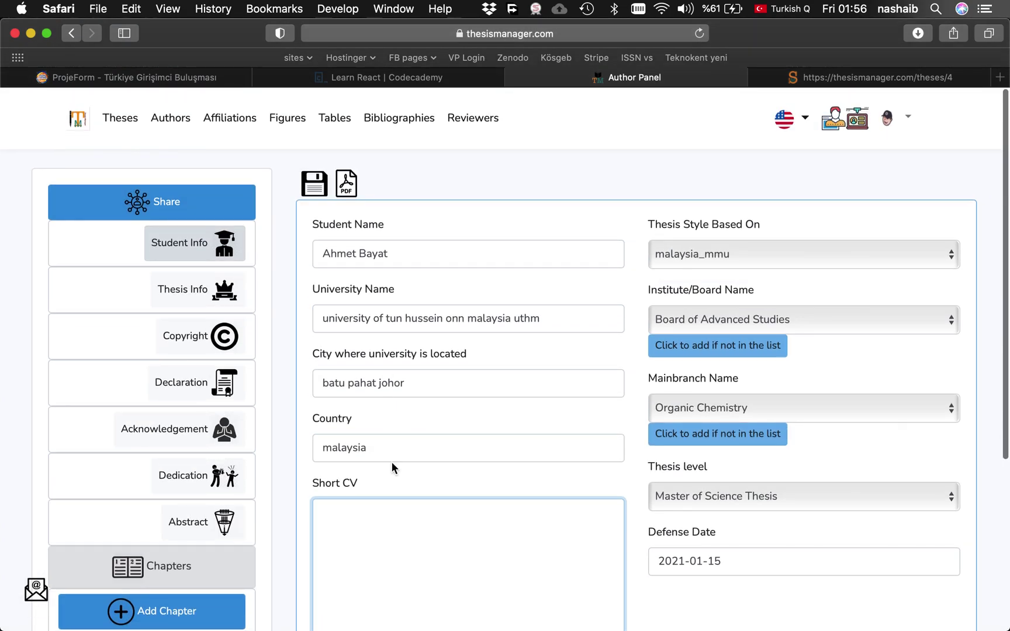
{"action": "scroll", "coordinate": [391, 462], "scroll_direction": "down", "scroll_amount": 3}
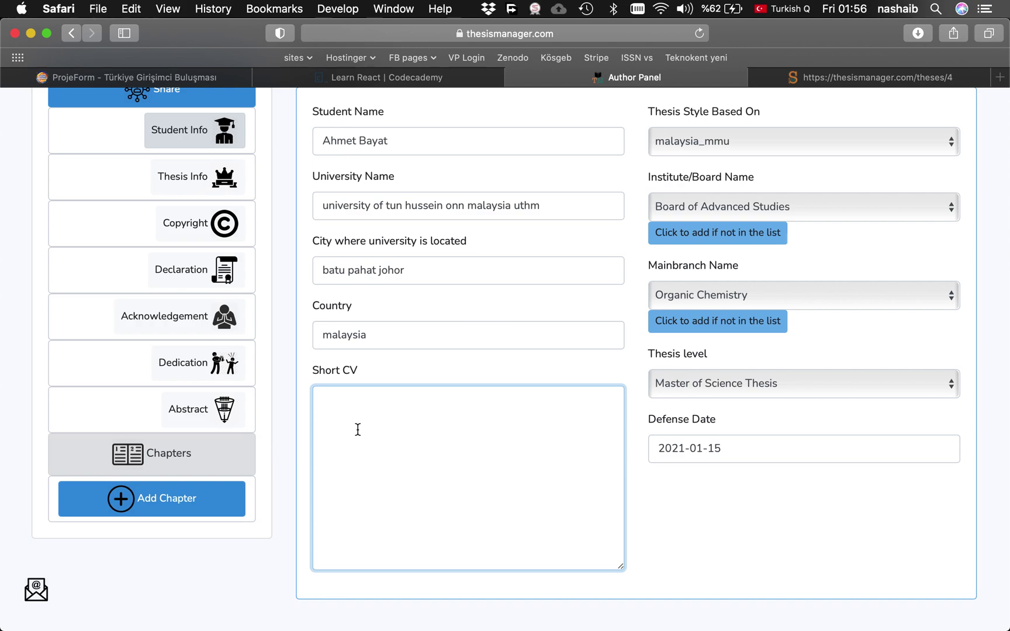
{"action": "type", "text": "Universi"}
Write the Short CV starting 'BS from University of Malaya,' with filler lines, correcting typos.
{"action": "key", "text": "BackSpace"}
{"action": "key", "text": "BackSpace"}
{"action": "key", "text": "BackSpace"}
{"action": "key", "text": "BackSpace"}
{"action": "key", "text": "BackSpace"}
{"action": "key", "text": "BackSpace"}
{"action": "type", "text": "BS f"}
{"action": "type", "text": "rom Un"}
{"action": "type", "text": "iverity of "}
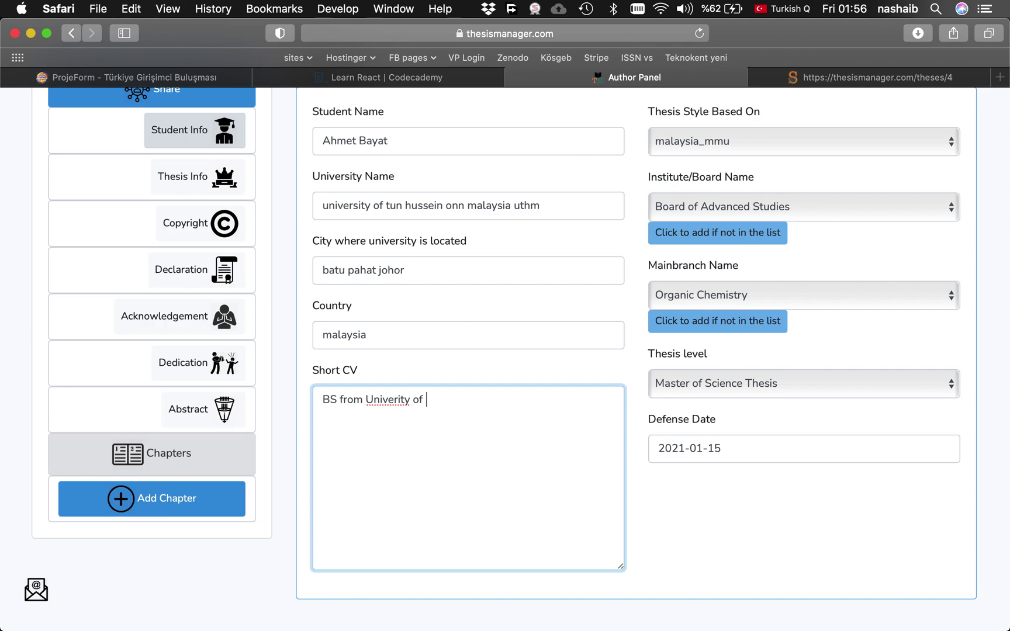
{"action": "key", "text": "BackSpace"}
{"action": "key", "text": "BackSpace"}
{"action": "key", "text": "BackSpace"}
{"action": "key", "text": "BackSpace"}
{"action": "key", "text": "BackSpace"}
{"action": "key", "text": "BackSpace"}
{"action": "key", "text": "BackSpace"}
{"action": "type", "text": "sity of Malaya,"}
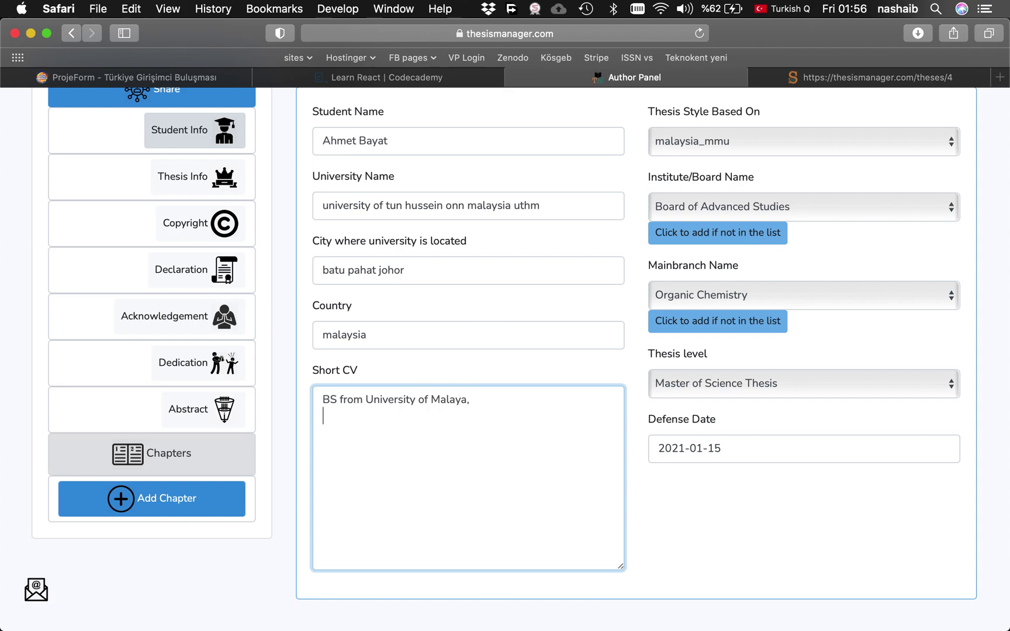
{"action": "type", "text": " sldfj skldfjklsdfj klsdfj lsdfjk lfd"}
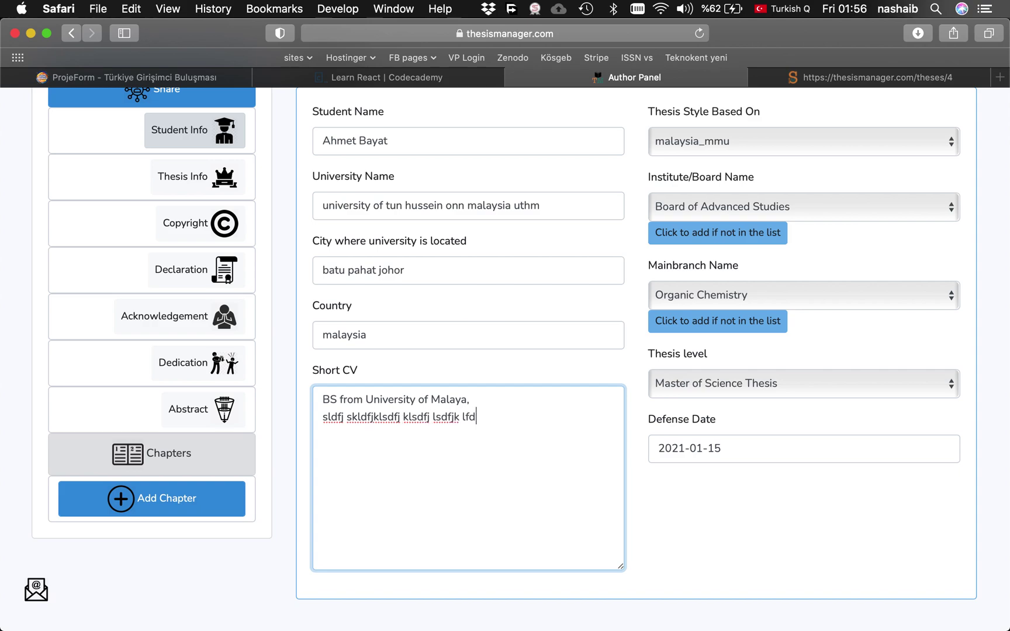
{"action": "type", "text": " sd f sdf dsf d"}
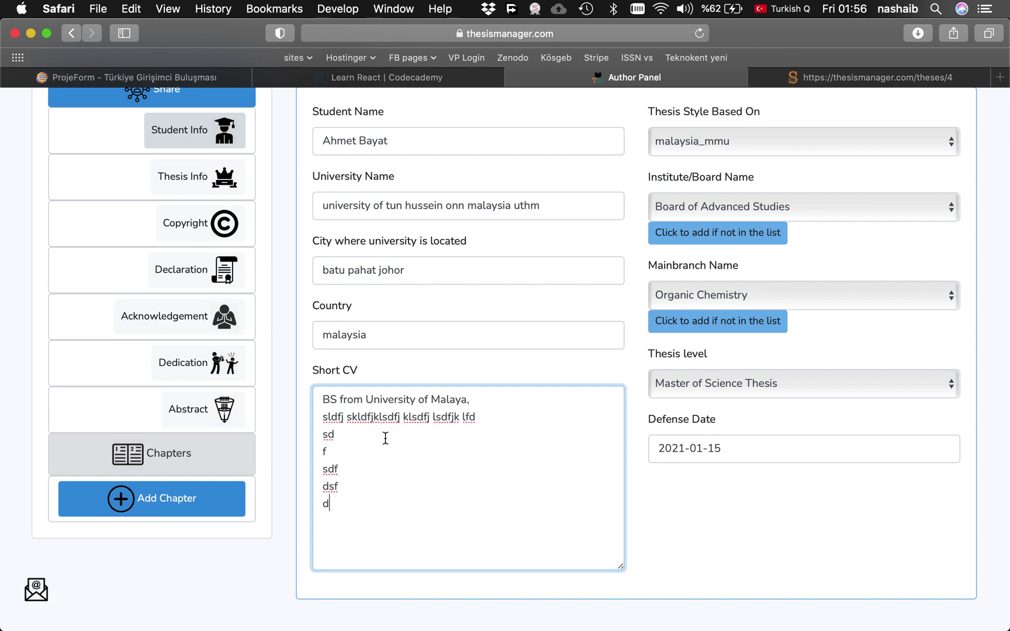
{"action": "type", "text": "js fdklsdjfkldsjfldsjkflkdsflkdsfjlkdsfjds"}
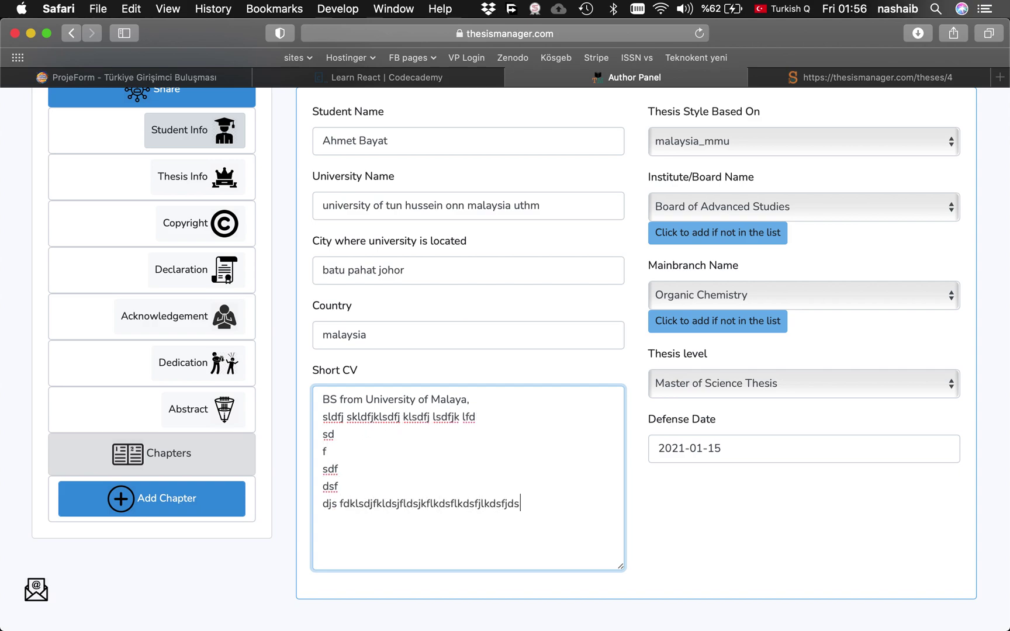
{"action": "type", "text": "ffd"}
{"action": "key", "text": "Up"}
{"action": "type", "text": "klsjdfkldsjfkldsfjlkdsfjldskfjdkslf"}
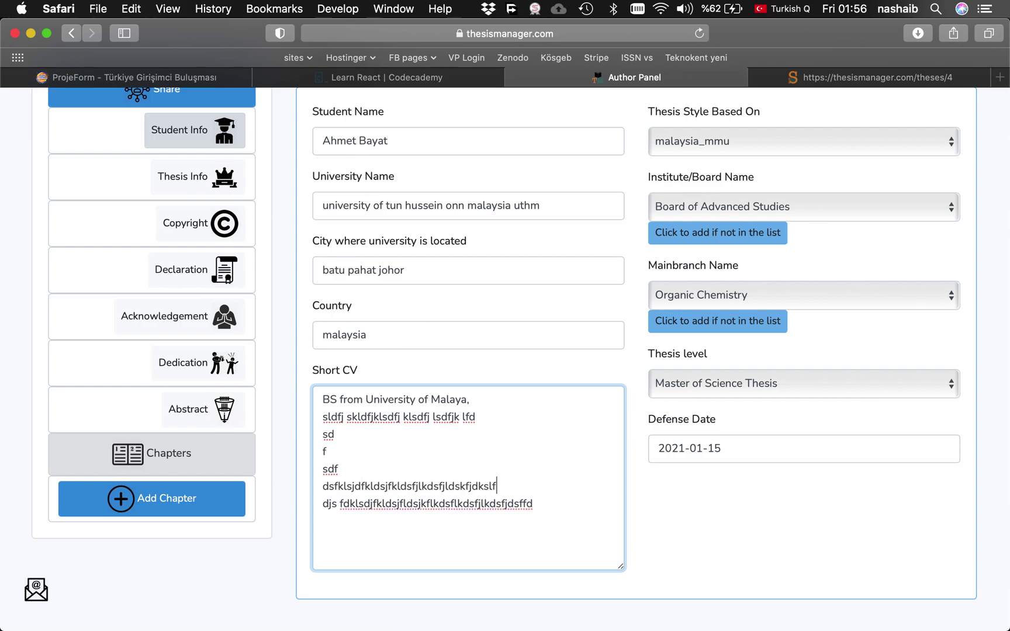
{"action": "key", "text": "Up"}
{"action": "key", "text": "Up"}
{"action": "key", "text": "Up"}
{"action": "type", "text": ","}
{"action": "scroll", "coordinate": [399, 424], "scroll_direction": "down", "scroll_amount": 1}
{"action": "scroll", "coordinate": [399, 424], "scroll_direction": "up", "scroll_amount": 2}
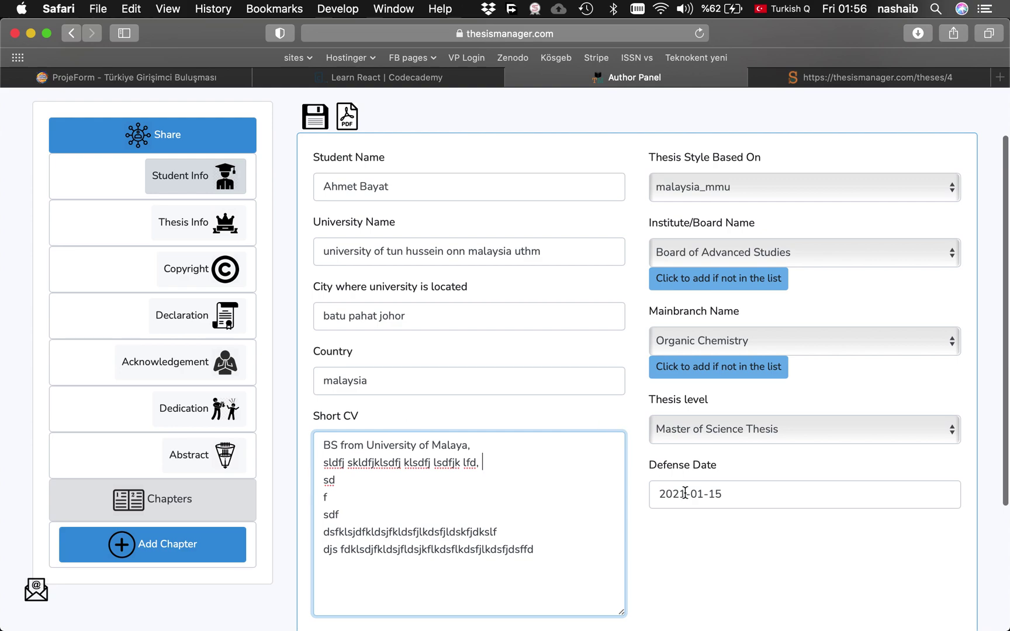
Edit the Defense Date to read 2021-02-19, correcting month and day.
{"action": "left_click", "coordinate": [695, 494]}
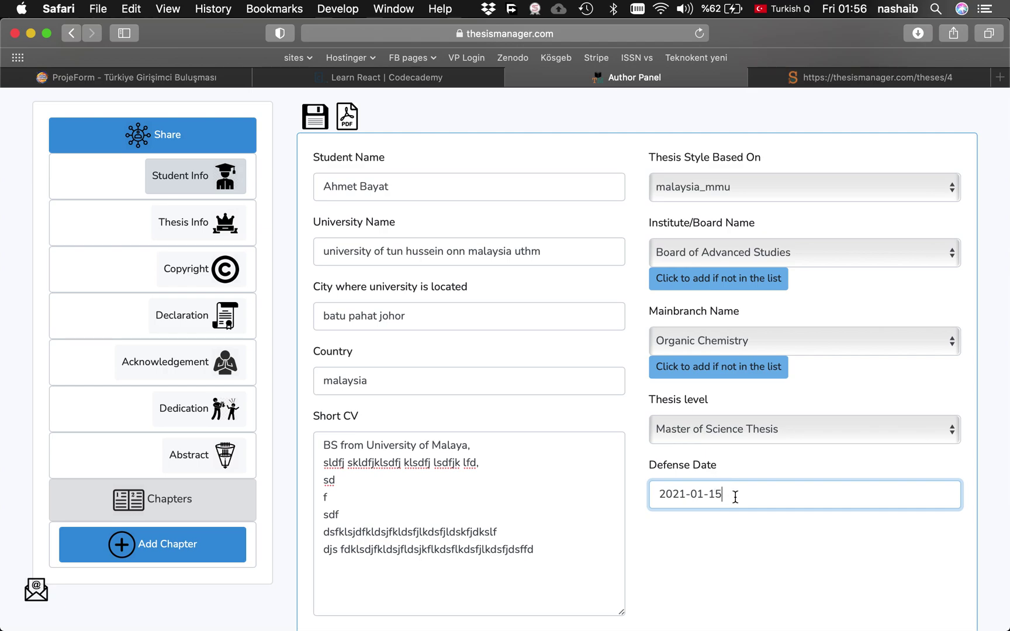
{"action": "key", "text": "BackSpace"}
{"action": "key", "text": "BackSpace"}
{"action": "type", "text": "2"}
{"action": "left_click", "coordinate": [722, 249]}
{"action": "left_click", "coordinate": [693, 153]}
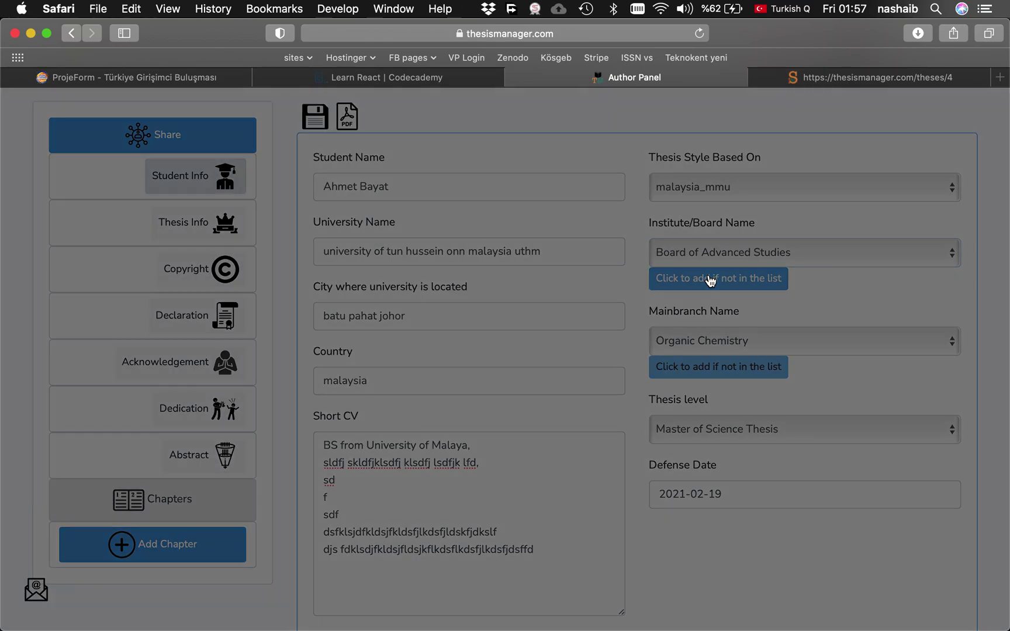
{"action": "left_click", "coordinate": [684, 133]}
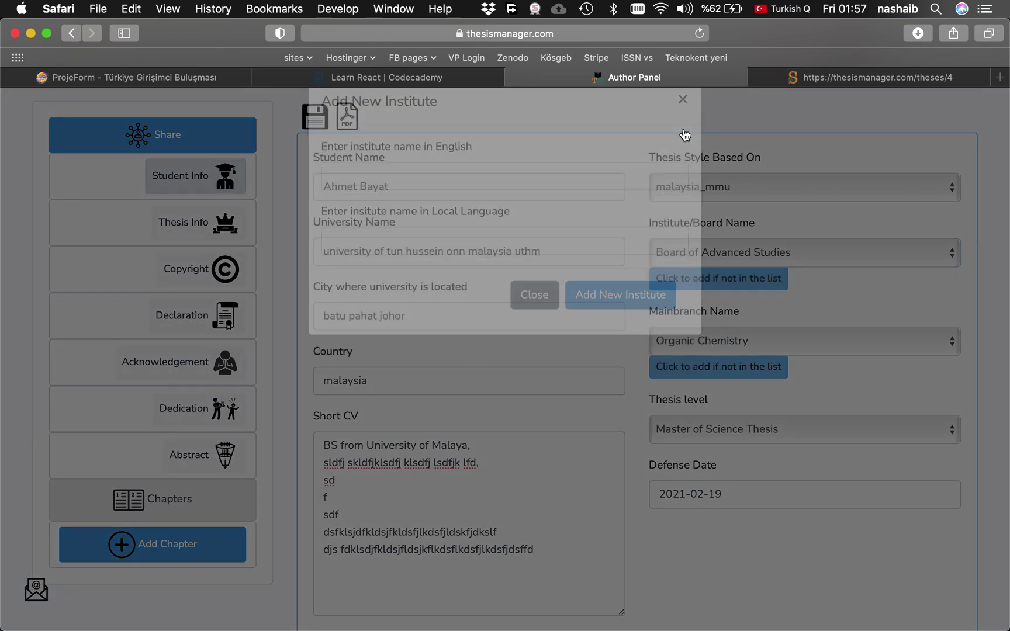
{"action": "left_click", "coordinate": [723, 246]}
{"action": "left_click", "coordinate": [694, 134]}
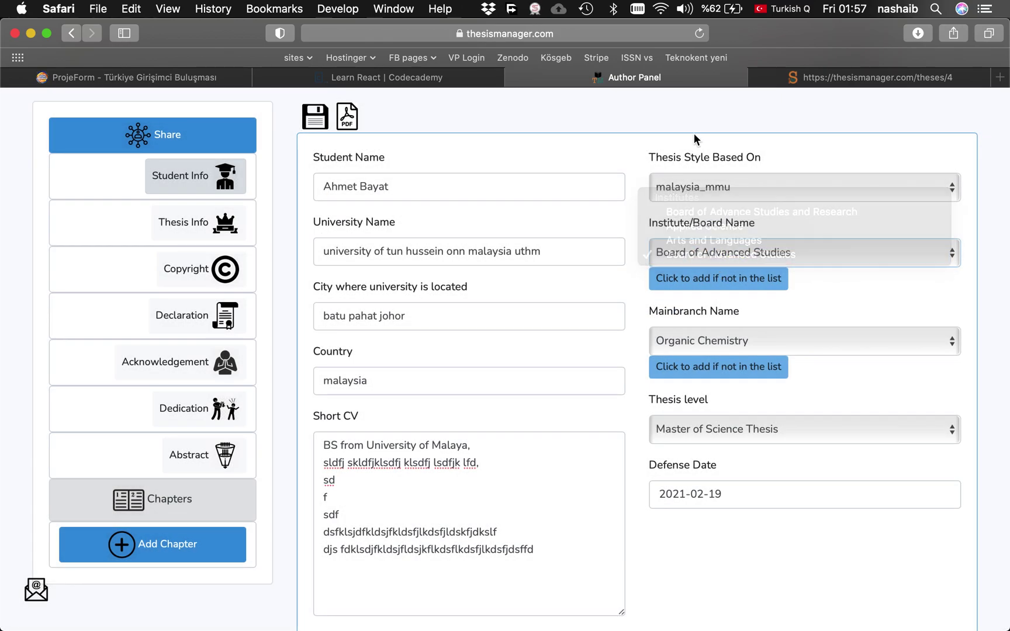
{"action": "left_click", "coordinate": [702, 342]}
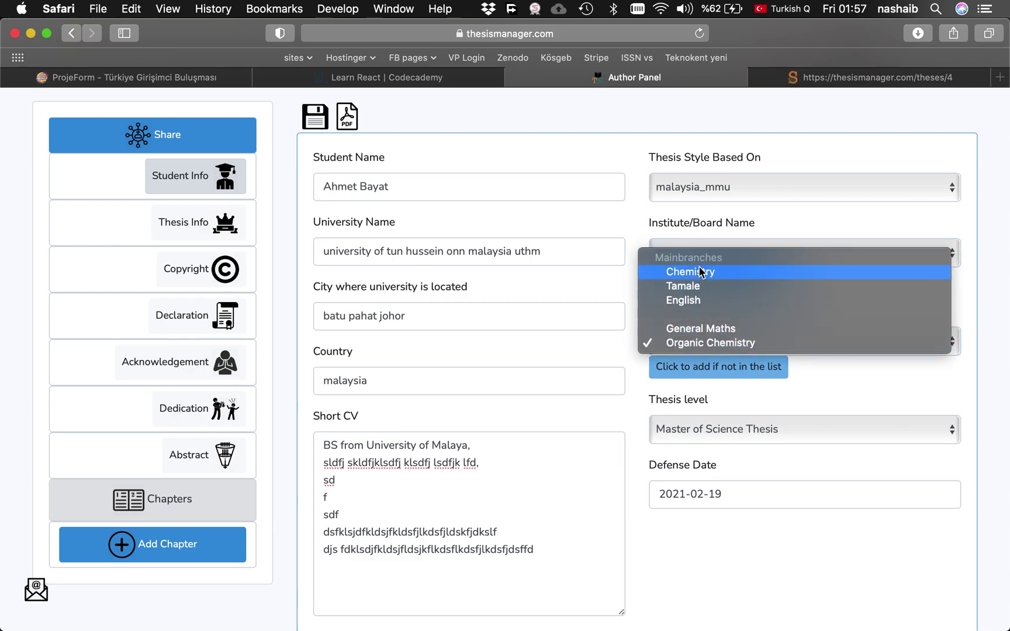
{"action": "left_click", "coordinate": [715, 346]}
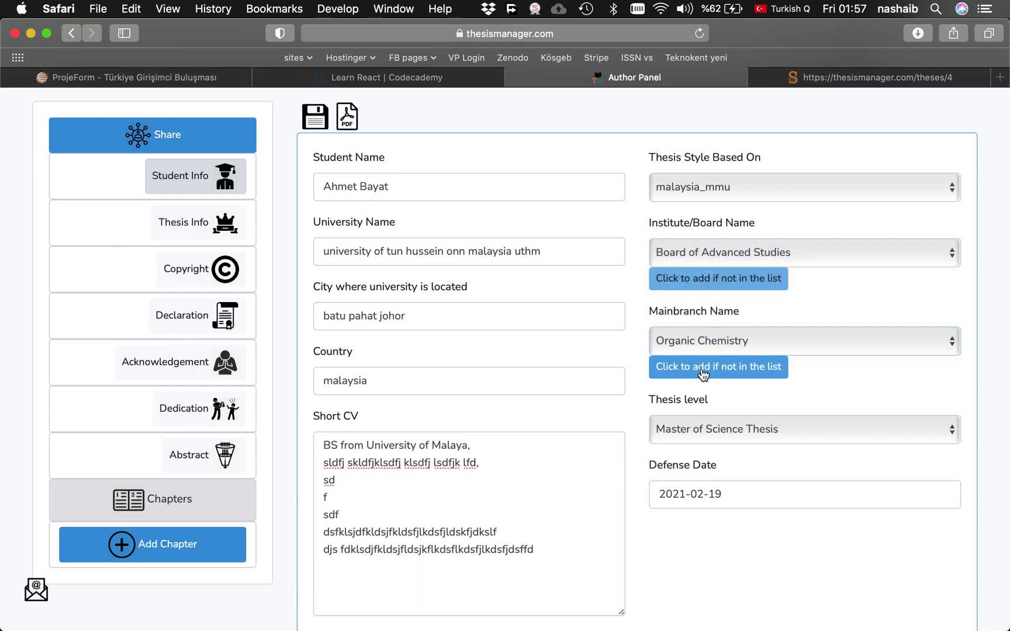
{"action": "left_click", "coordinate": [703, 374]}
{"action": "left_click", "coordinate": [407, 211]}
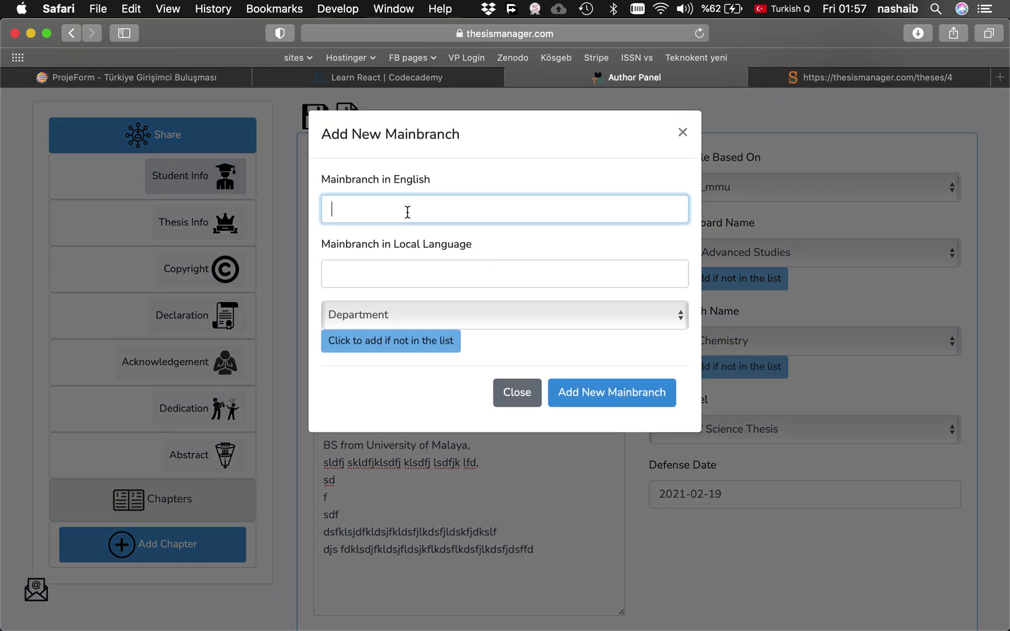
{"action": "left_click", "coordinate": [379, 271]}
{"action": "left_click", "coordinate": [383, 321]}
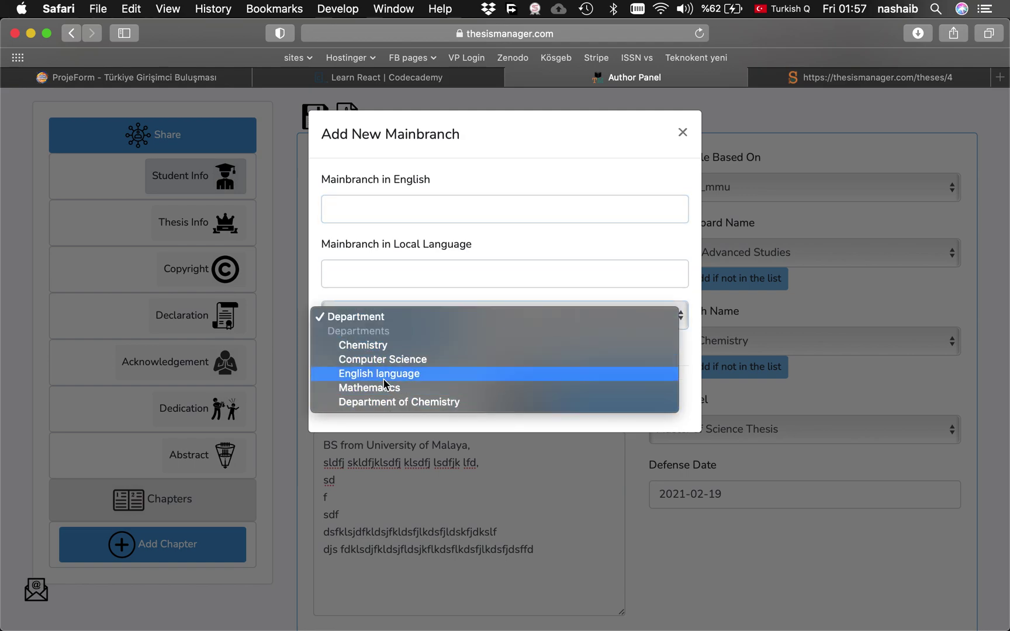
{"action": "left_click", "coordinate": [372, 167]}
{"action": "left_click", "coordinate": [374, 341]}
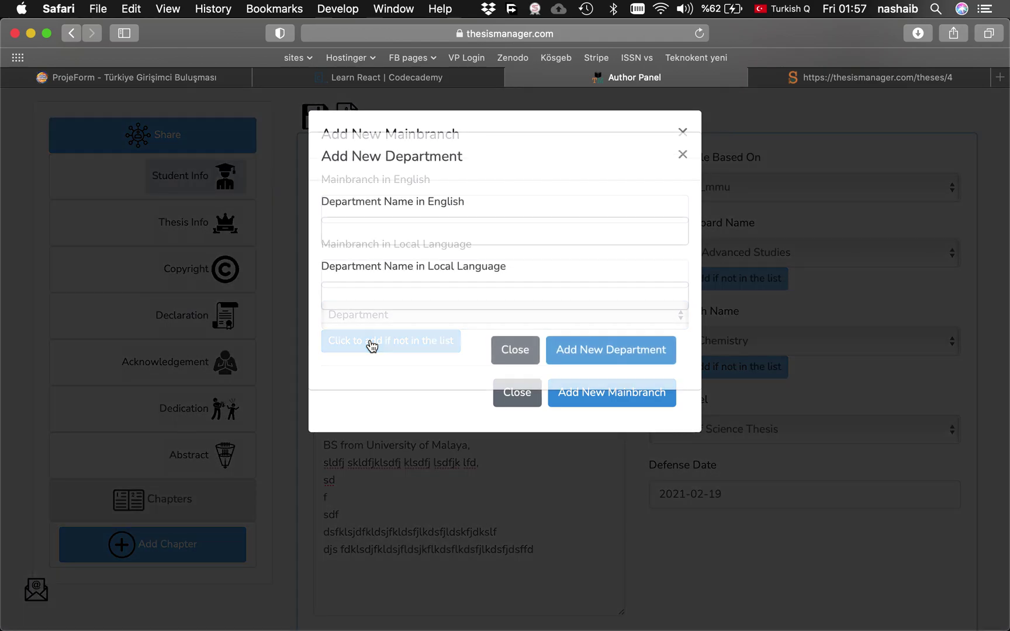
{"action": "left_click", "coordinate": [407, 236]}
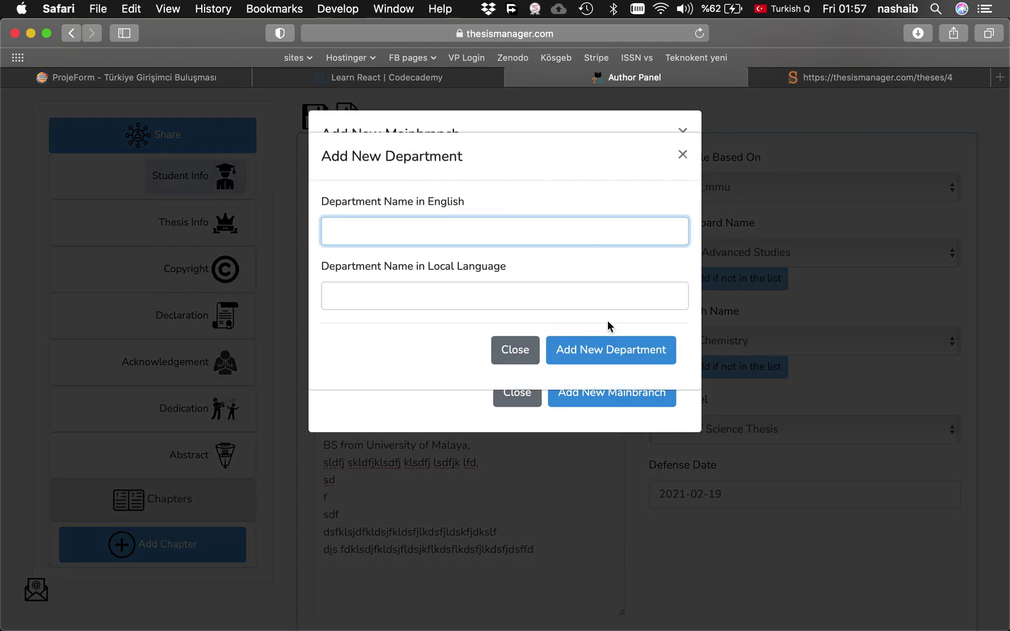
{"action": "left_click", "coordinate": [516, 350]}
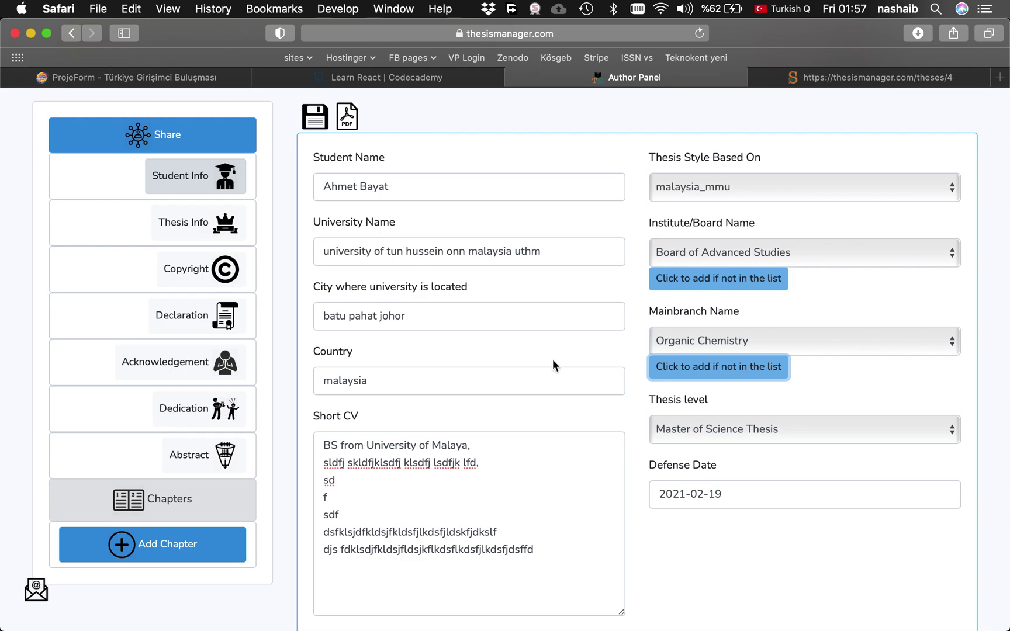
{"action": "scroll", "coordinate": [553, 360], "scroll_direction": "up", "scroll_amount": 1}
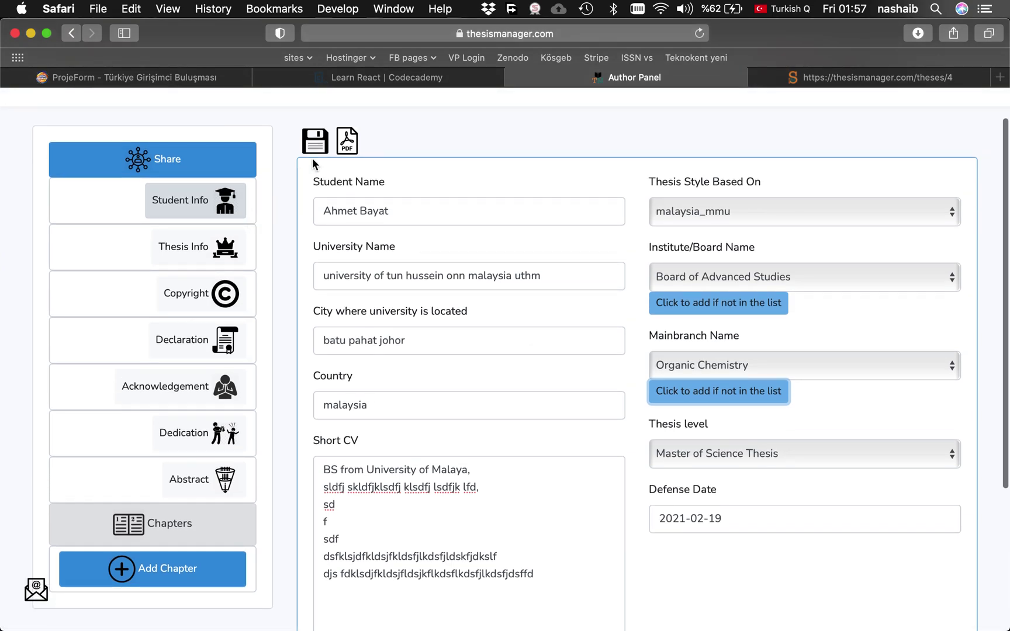
Extend the English title with 'I was working with the best supervisor'.
{"action": "left_click", "coordinate": [202, 251]}
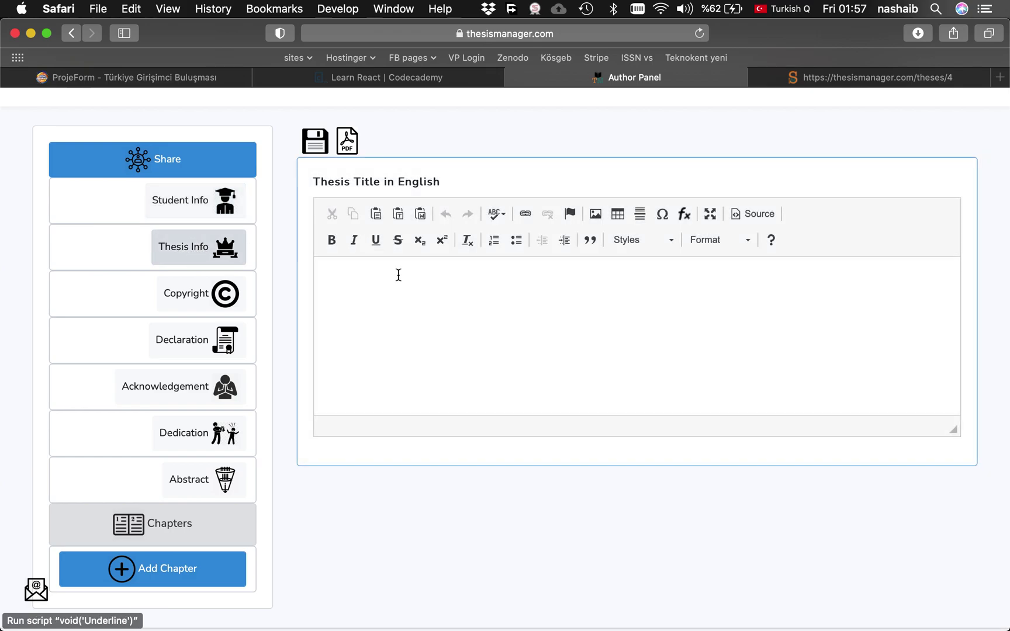
{"action": "left_click", "coordinate": [411, 327]}
{"action": "type", "text": "This is my the"}
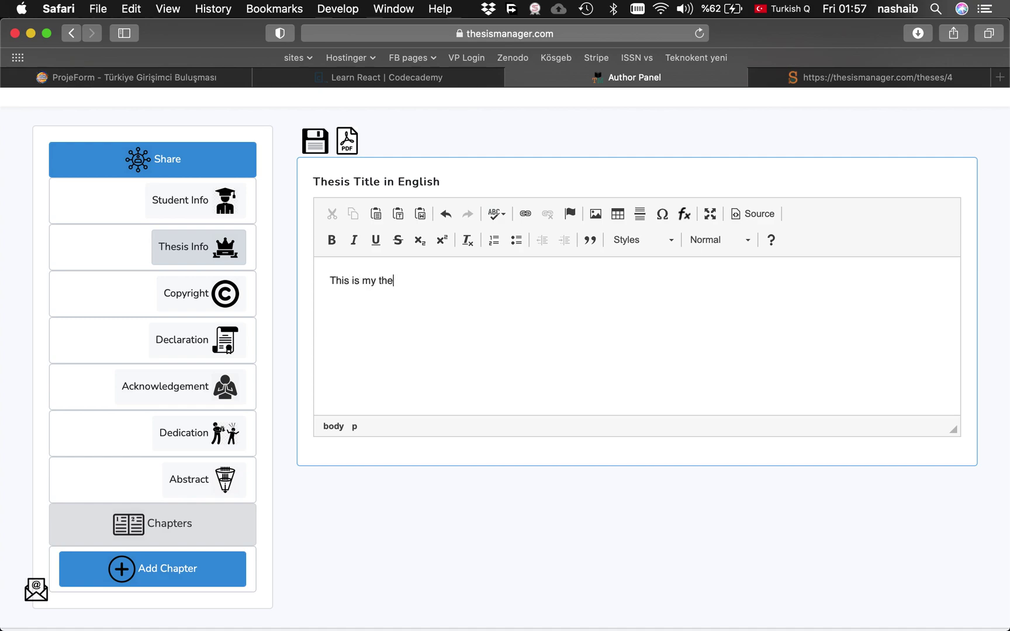
{"action": "type", "text": "sis title. I was "}
{"action": "type", "text": "working with the b"}
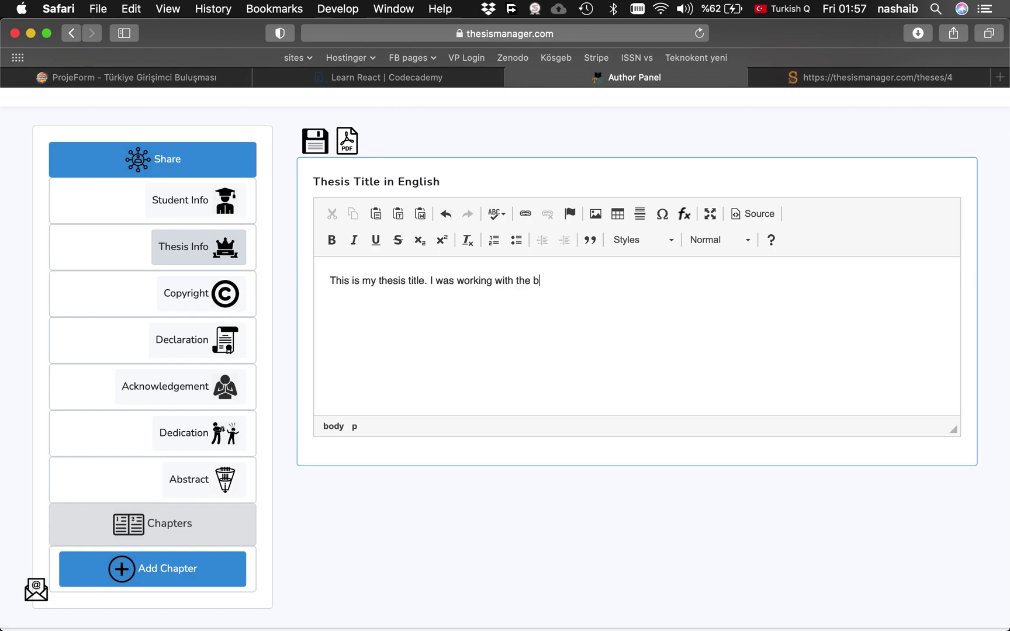
{"action": "type", "text": "est supervisor"}
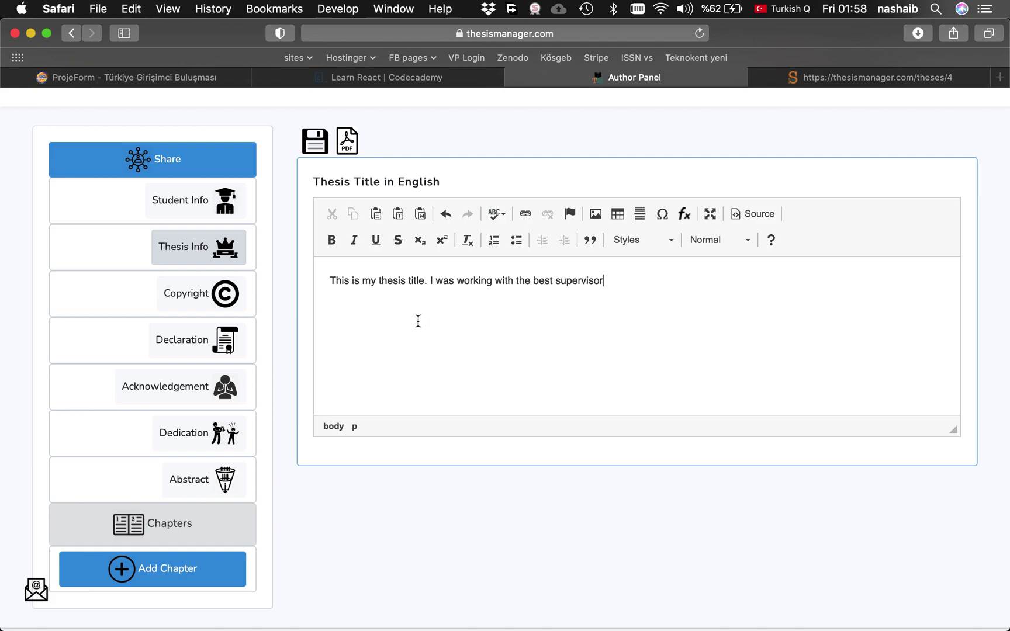
{"action": "left_click", "coordinate": [194, 295]}
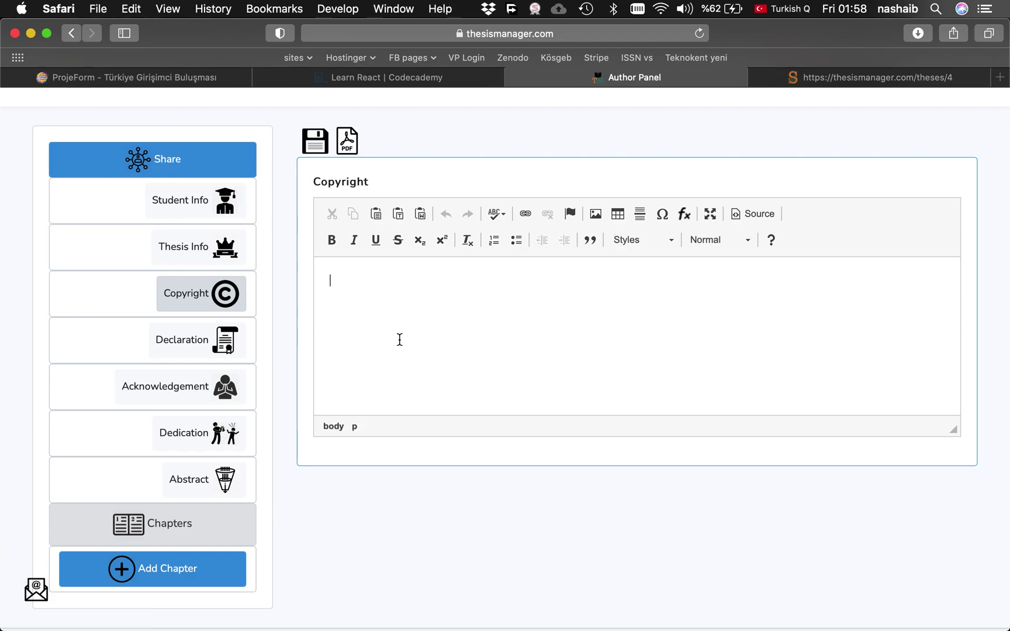
{"action": "type", "text": "I will put"}
{"action": "type", "text": " here some copyright informa"}
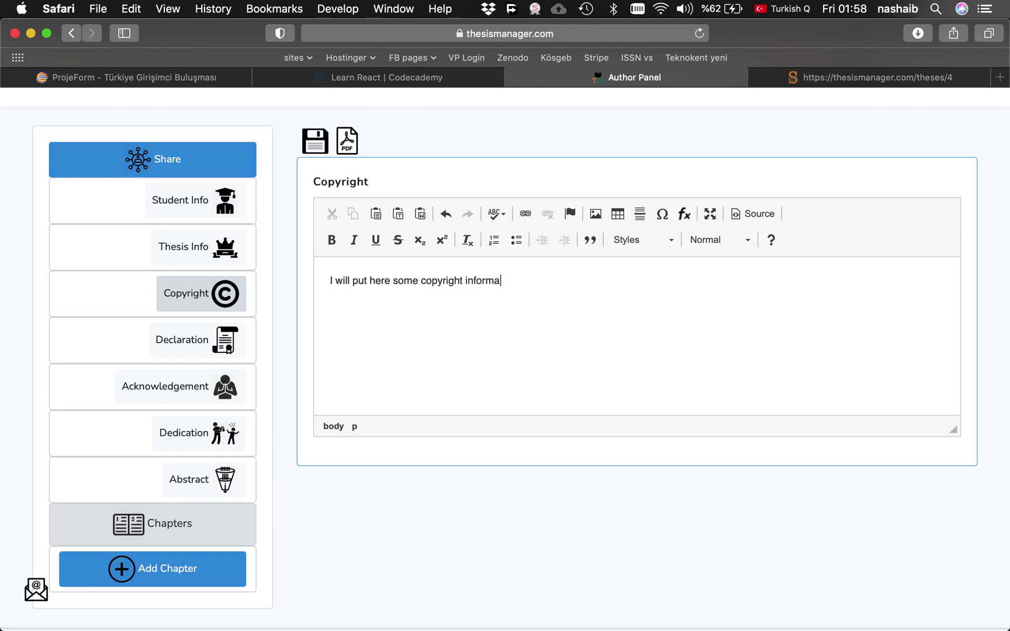
{"action": "type", "text": "tion."}
Repeat 'I will put here some copyright information.' several times with proper spacing.
{"action": "key", "text": "super+a"}
{"action": "key", "text": "super+c"}
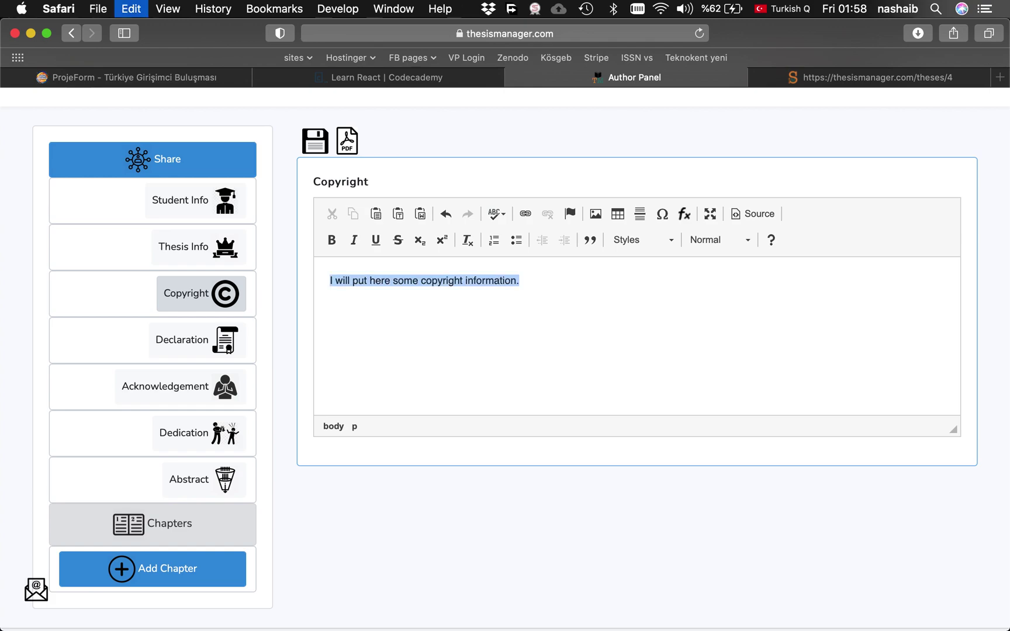
{"action": "key", "text": "super+v"}
{"action": "key", "text": "super+v"}
{"action": "key", "text": "super+v"}
{"action": "key", "text": "super+v"}
{"action": "key", "text": "super+v"}
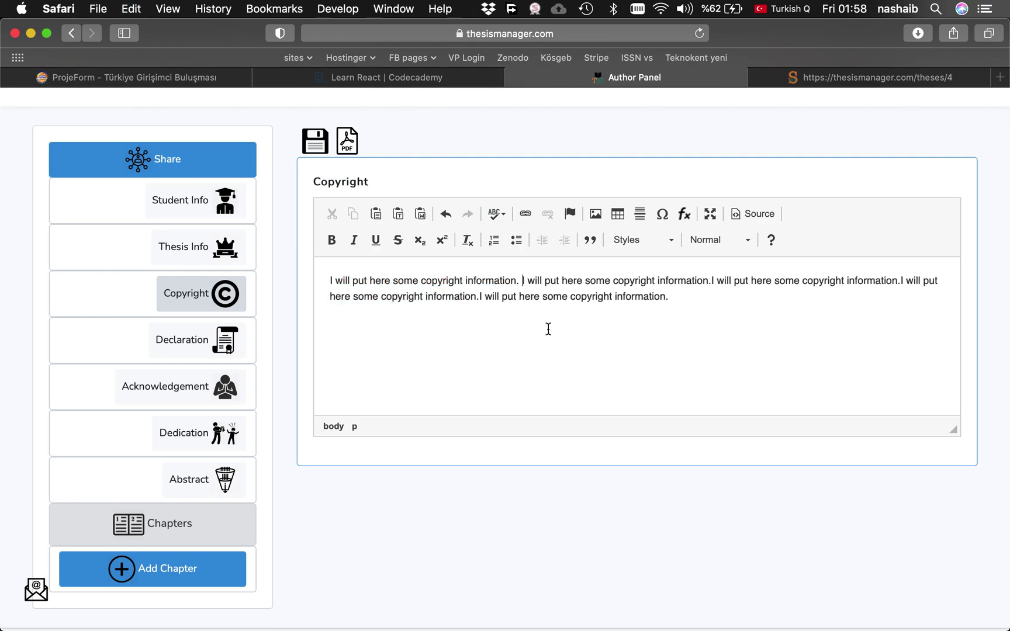
{"action": "left_click", "coordinate": [712, 281]}
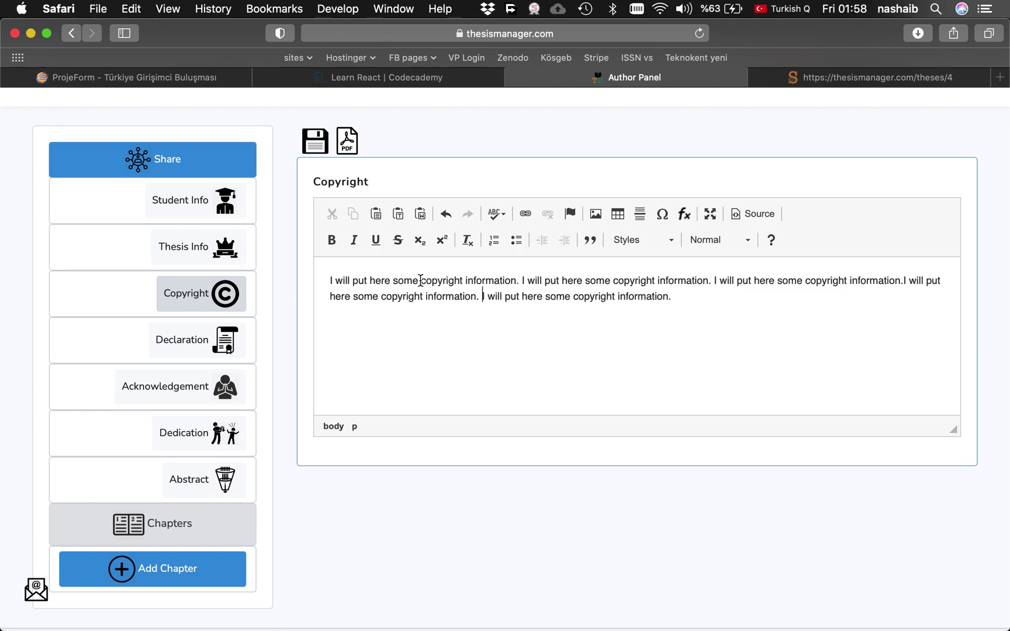
{"action": "left_click", "coordinate": [203, 342]}
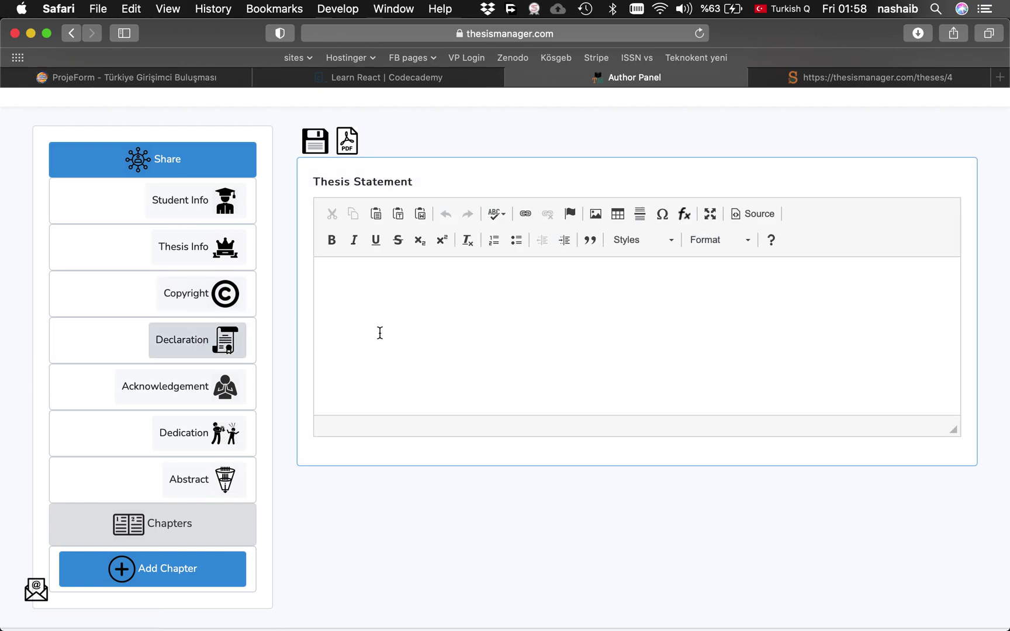
Paste the copyright paragraph into Declaration after 'this is a declaration.'.
{"action": "left_click", "coordinate": [182, 300]}
{"action": "key", "text": "super+a"}
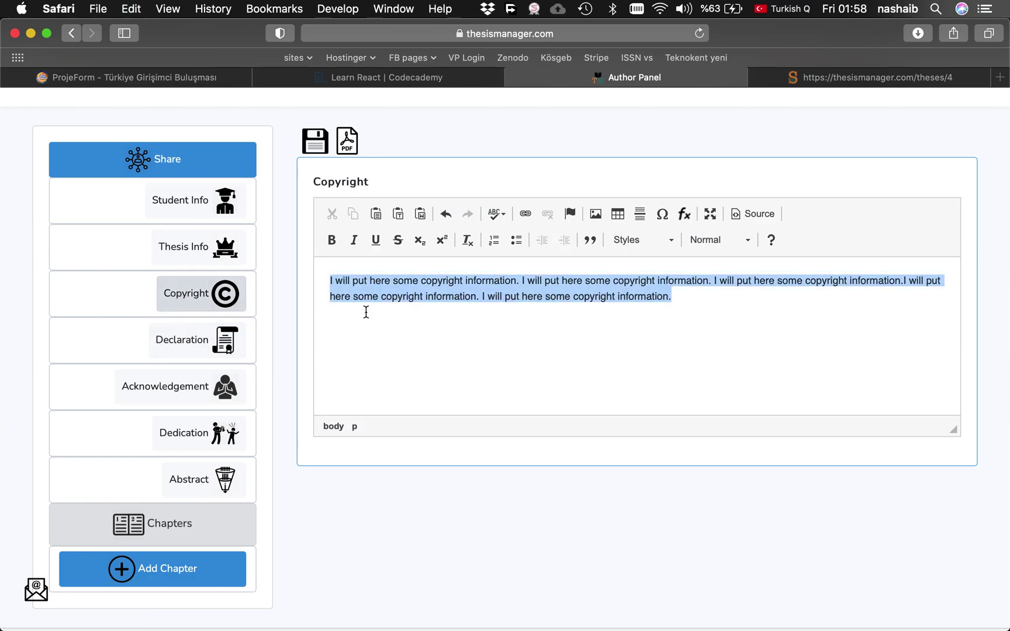
{"action": "key", "text": "super+c"}
{"action": "left_click", "coordinate": [171, 339]}
{"action": "left_click", "coordinate": [393, 326]}
{"action": "key", "text": "super+v"}
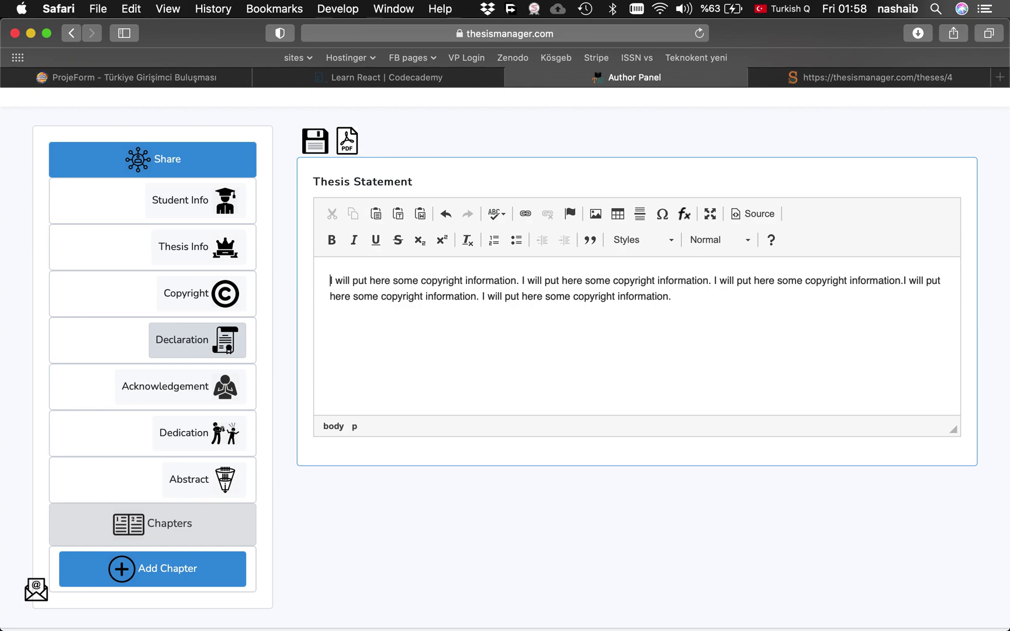
{"action": "type", "text": "this "}
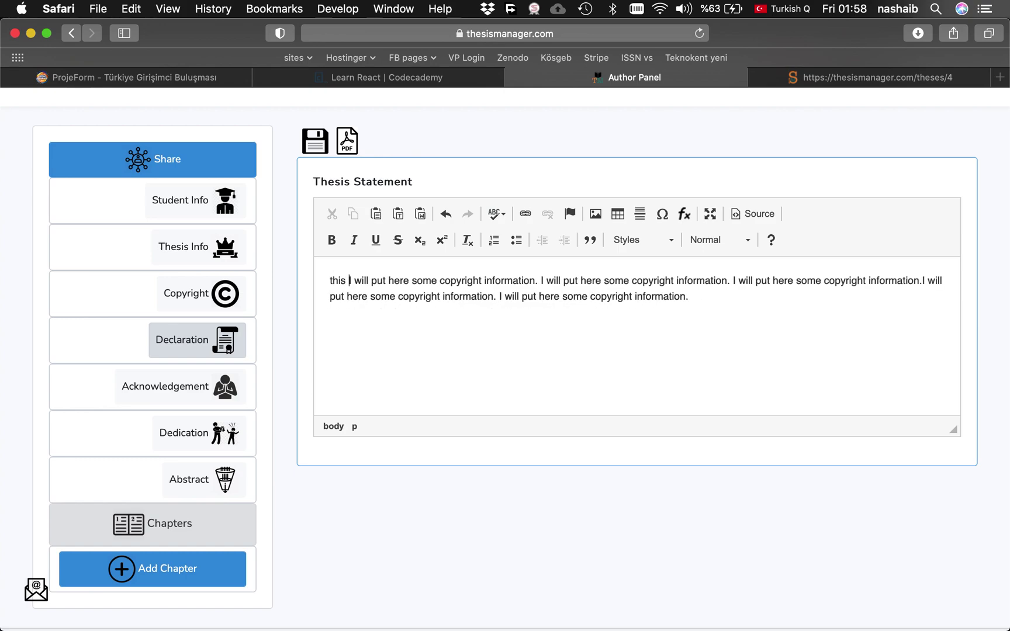
{"action": "type", "text": "is a declar"}
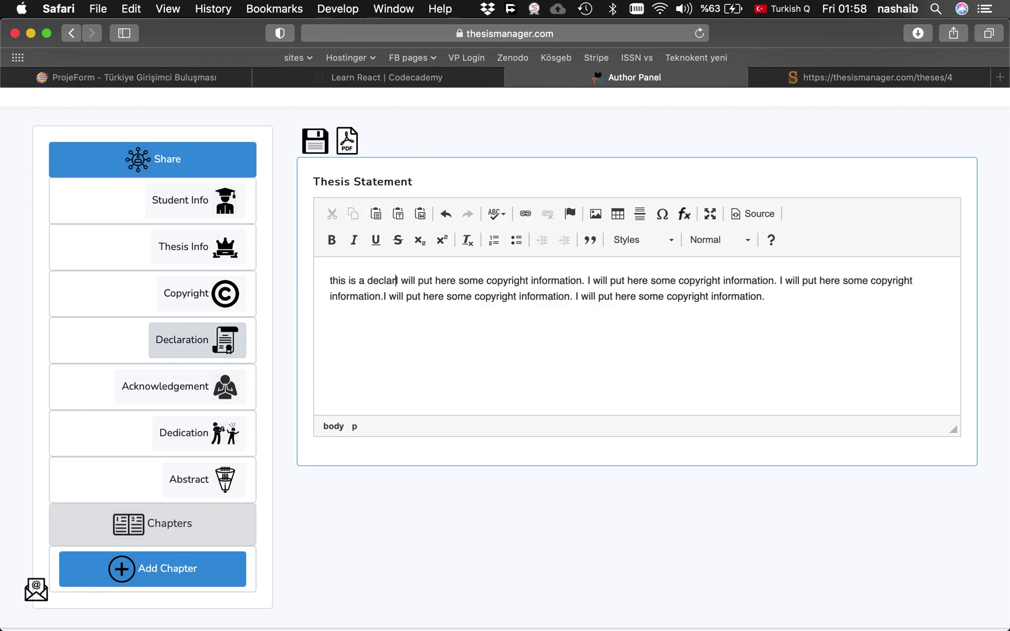
{"action": "type", "text": "ation. I"}
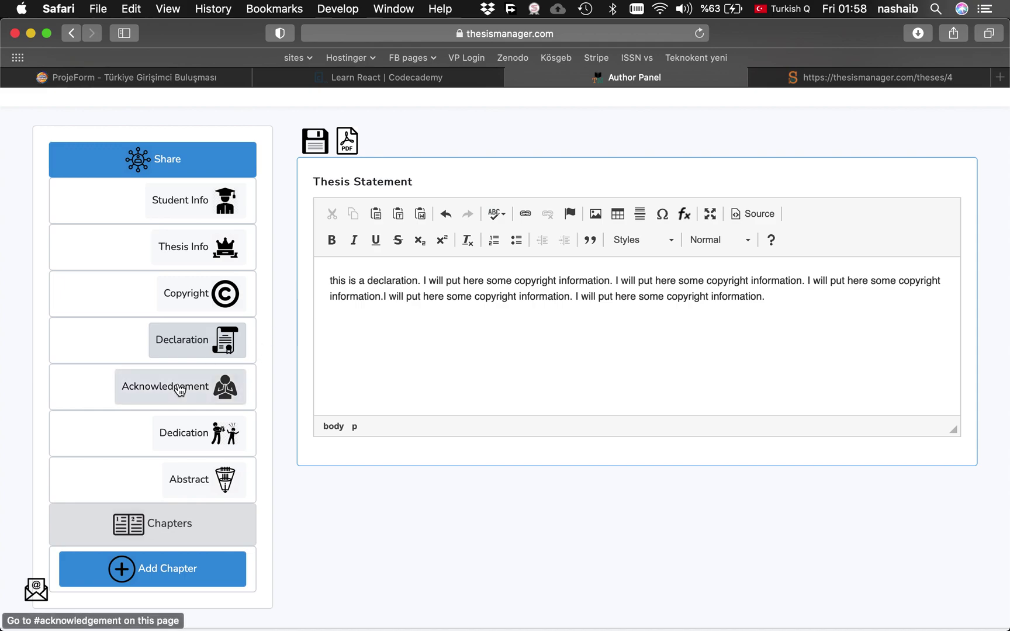
{"action": "left_click", "coordinate": [209, 387]}
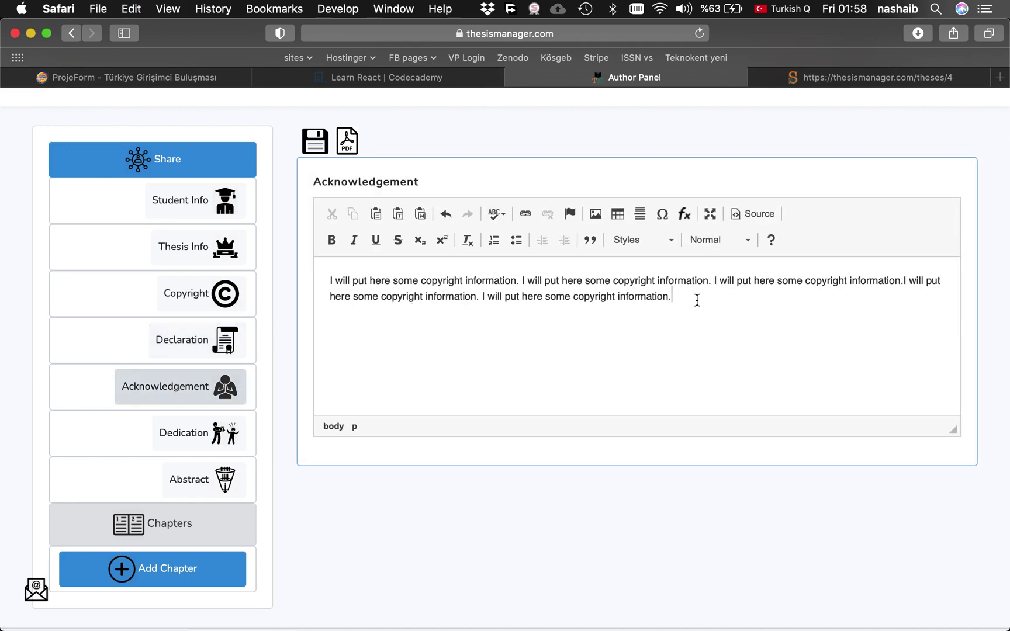
Trim Acknowledgement to 'Acknoledgment.' followed by two copyright sentences.
{"action": "left_click_drag", "start_coordinate": [696, 299], "coordinate": [713, 280]}
{"action": "key", "text": "BackSpace"}
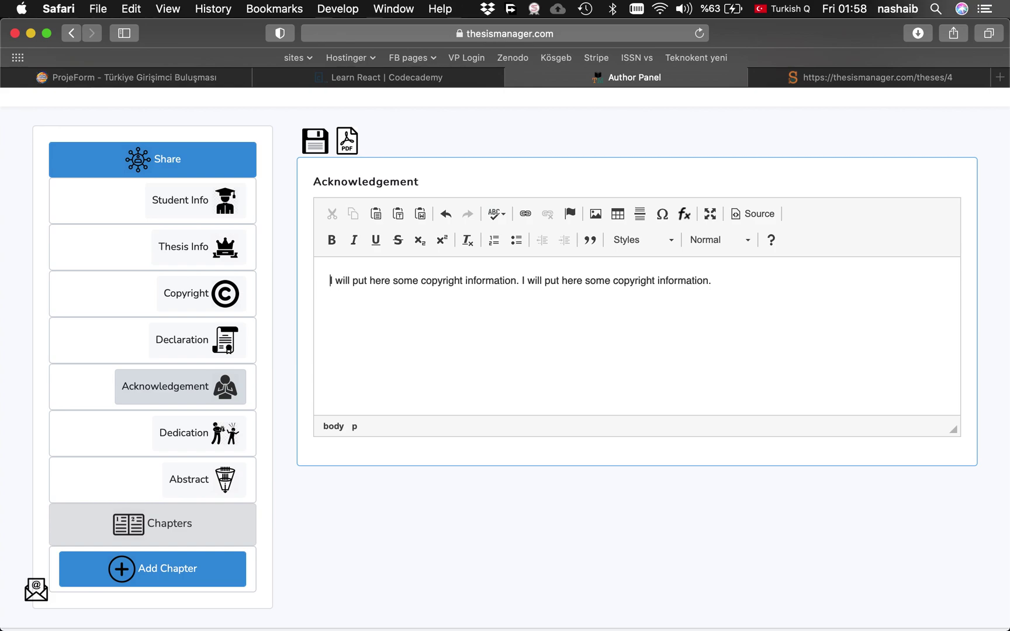
{"action": "type", "text": "acknoledg"}
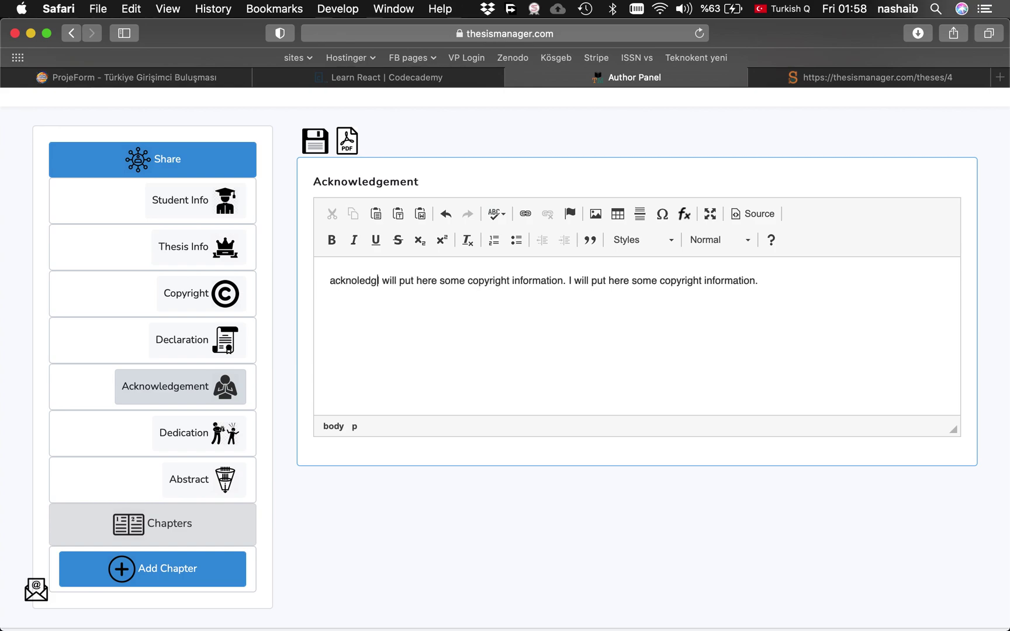
{"action": "type", "text": "ment"}
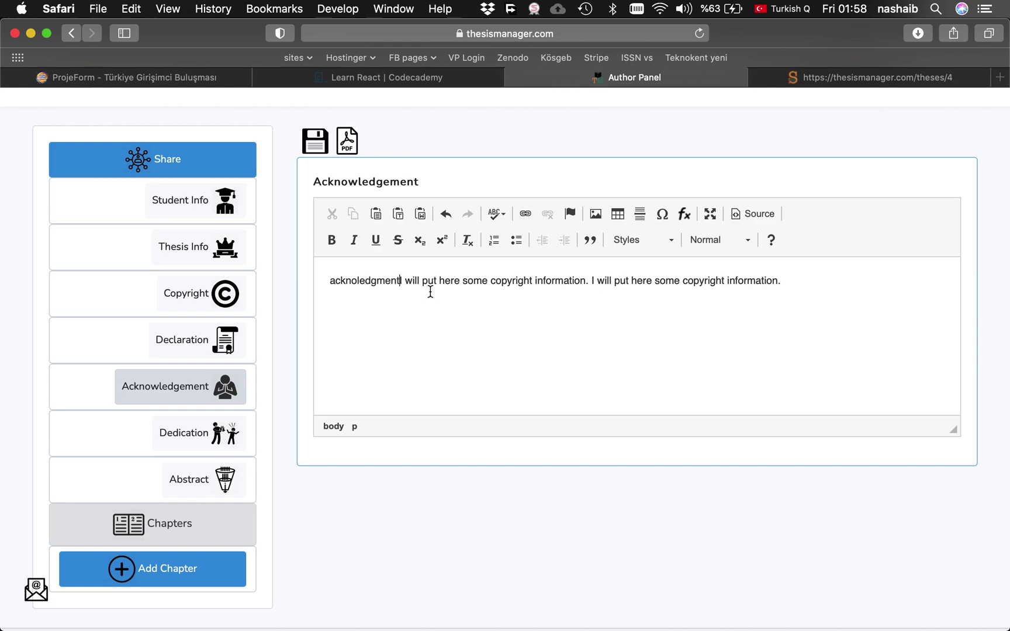
{"action": "type", "text": ". I"}
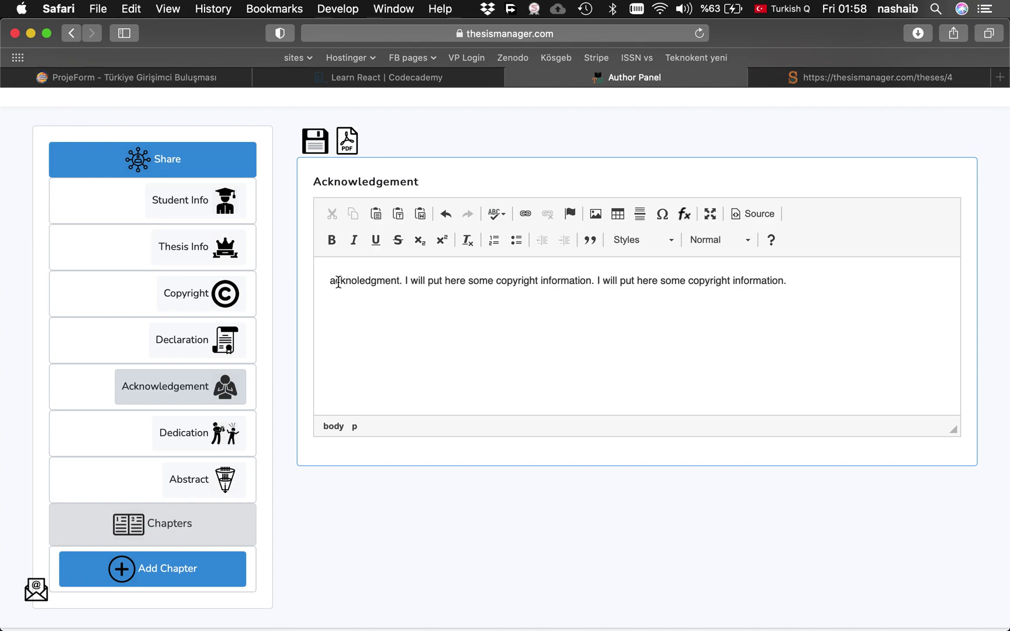
{"action": "key", "text": "Delete"}
{"action": "type", "text": "A"}
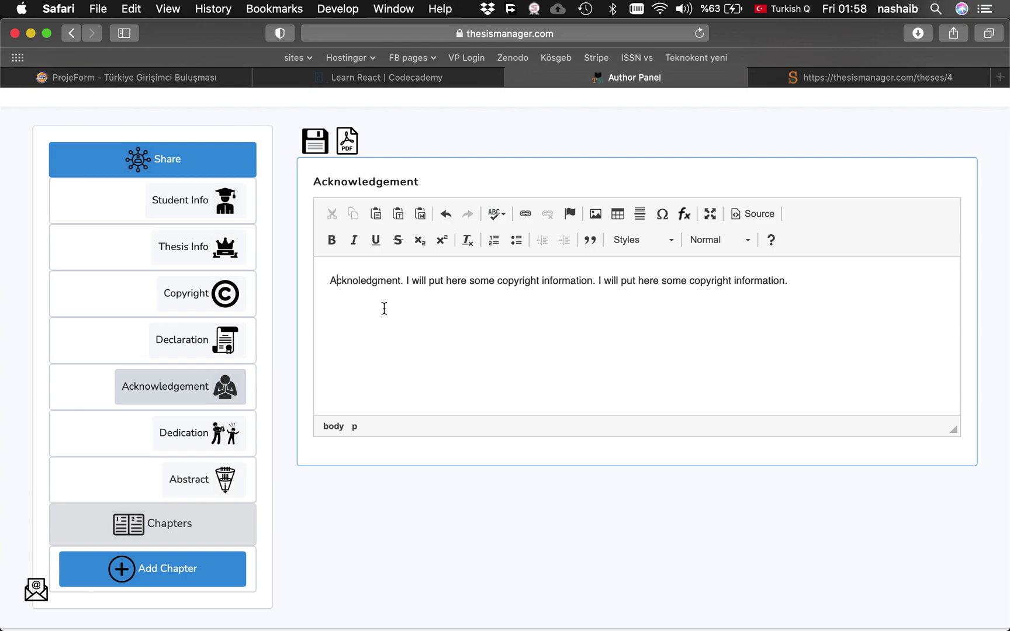
{"action": "left_click", "coordinate": [191, 430]}
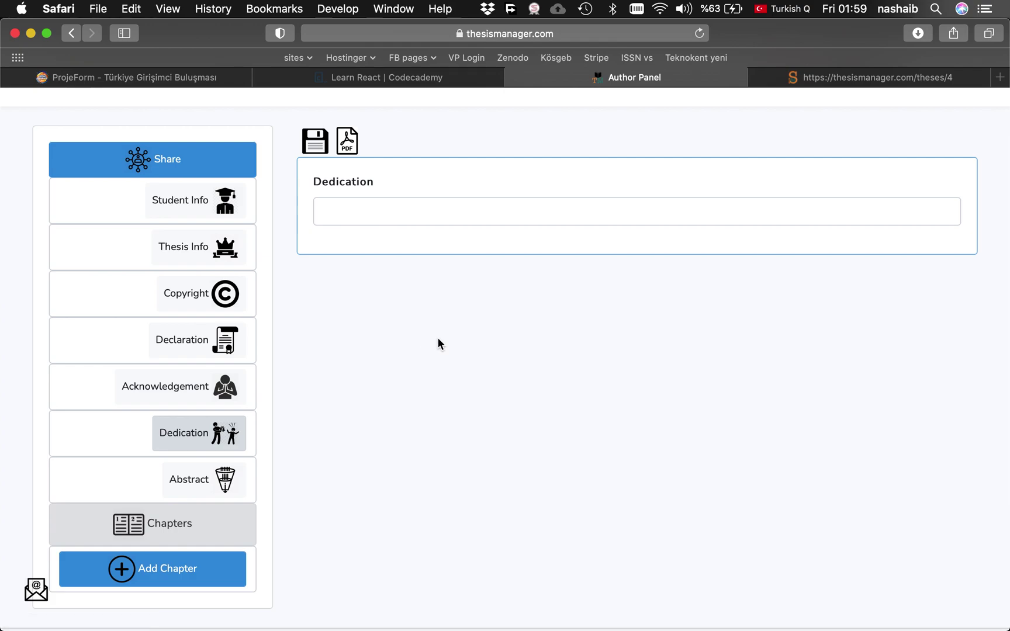
Write 'Thesis is dedicated to my parents' as the dedication.
{"action": "left_click", "coordinate": [361, 204]}
{"action": "type", "text": "Thesi"}
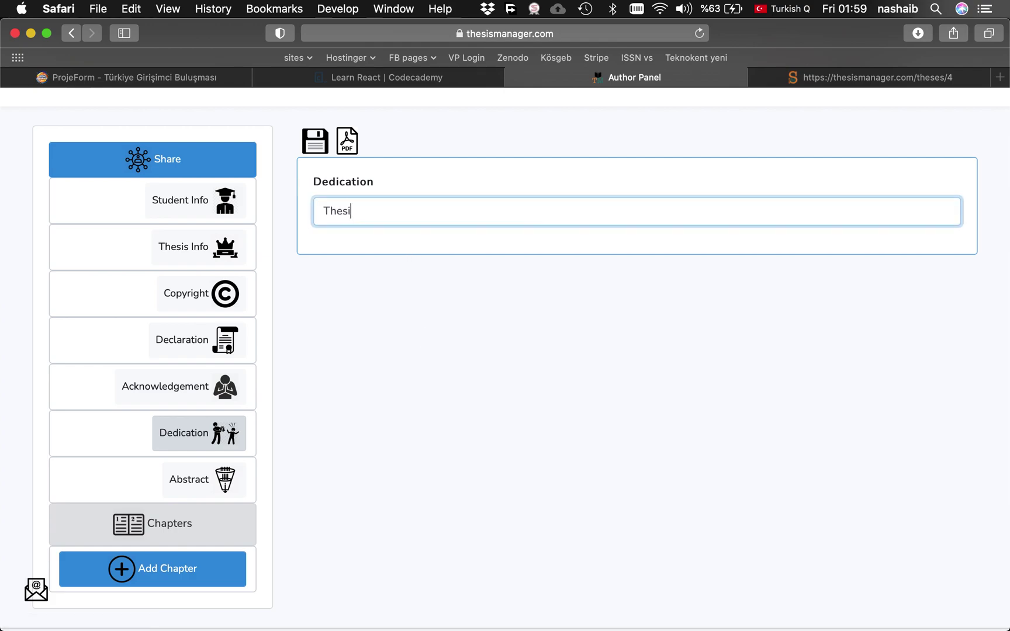
{"action": "type", "text": "s is dedicated to"}
{"action": "type", "text": " my f"}
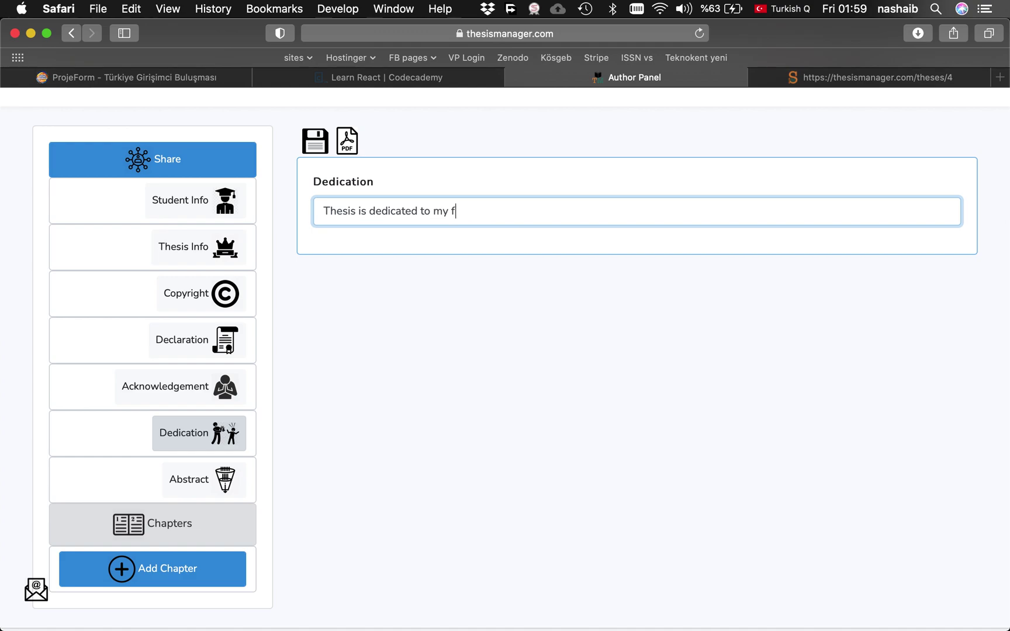
{"action": "type", "text": "nts"}
Paste the copyright paragraph into Abstract and replace its leading 'I' with 'Abstract is here.'.
{"action": "left_click", "coordinate": [181, 487]}
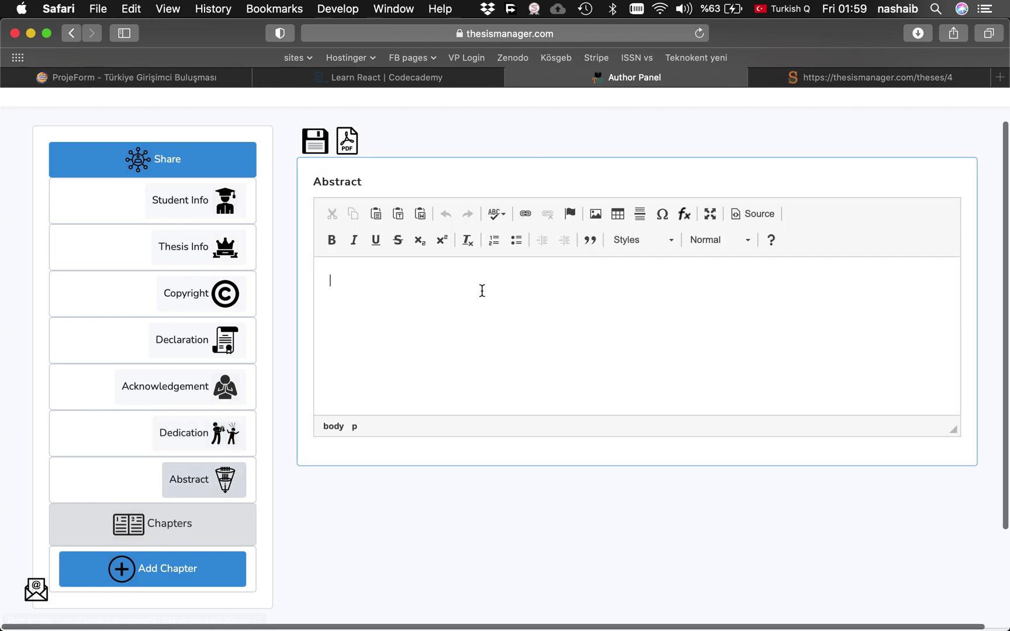
{"action": "key", "text": "super+v"}
{"action": "key", "text": "super+a"}
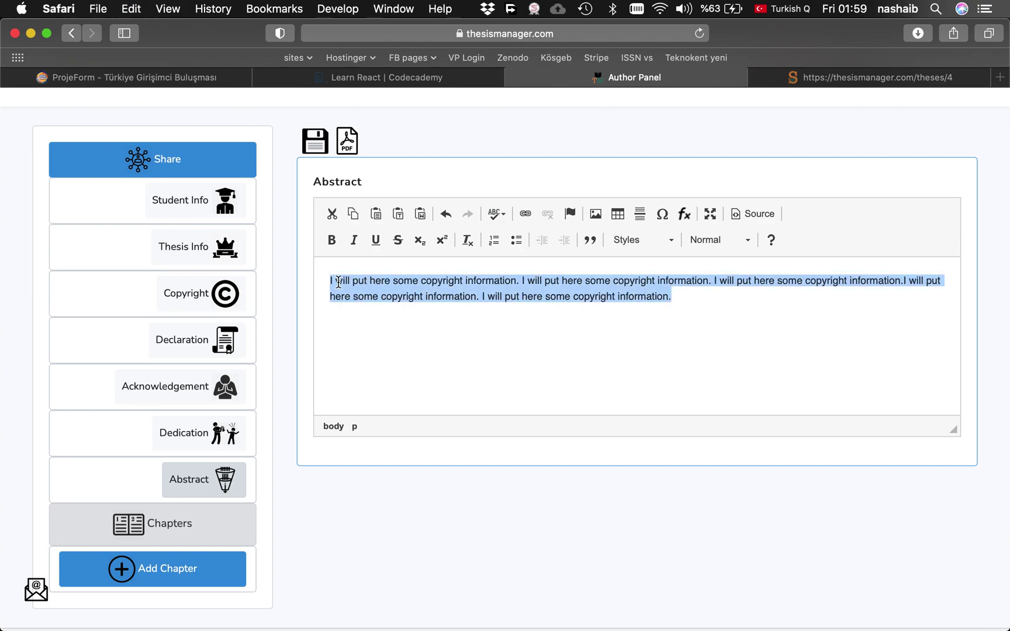
{"action": "left_click", "coordinate": [338, 282]}
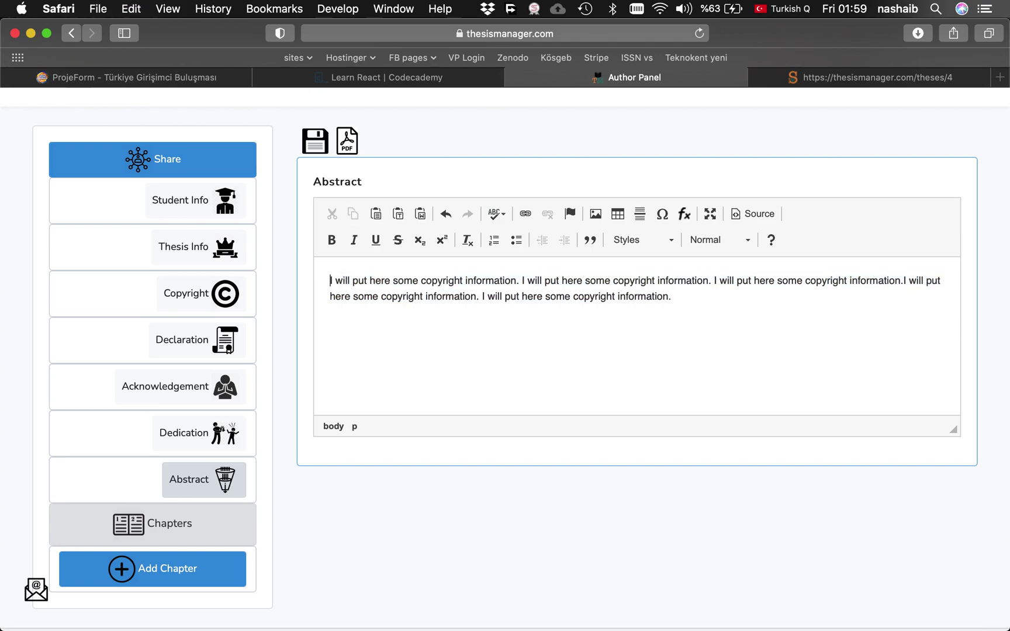
{"action": "key", "text": "BackSpace"}
{"action": "type", "text": "A"}
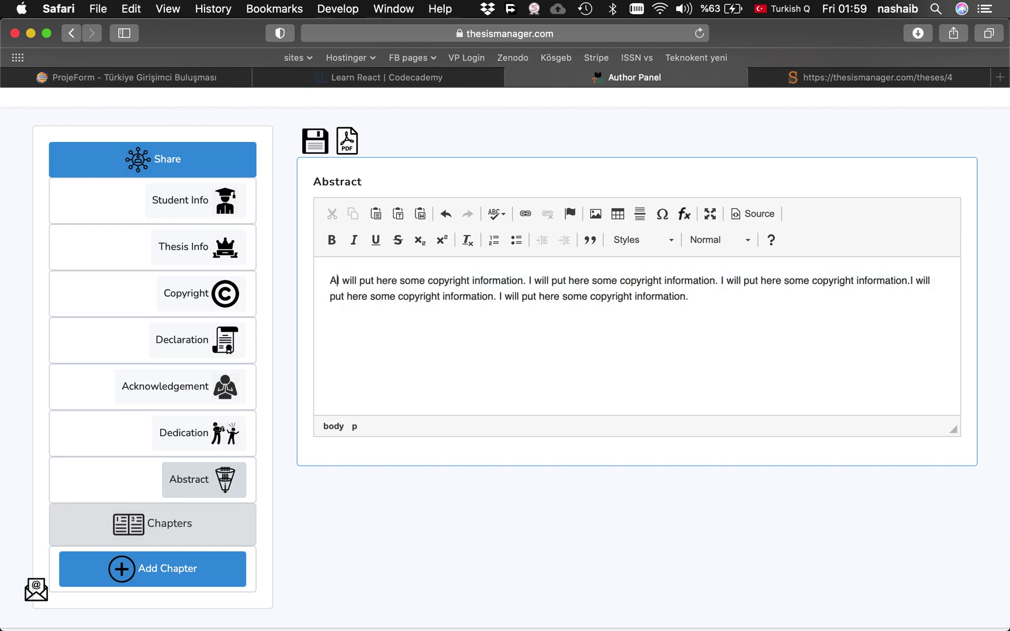
{"action": "type", "text": "bstract is here"}
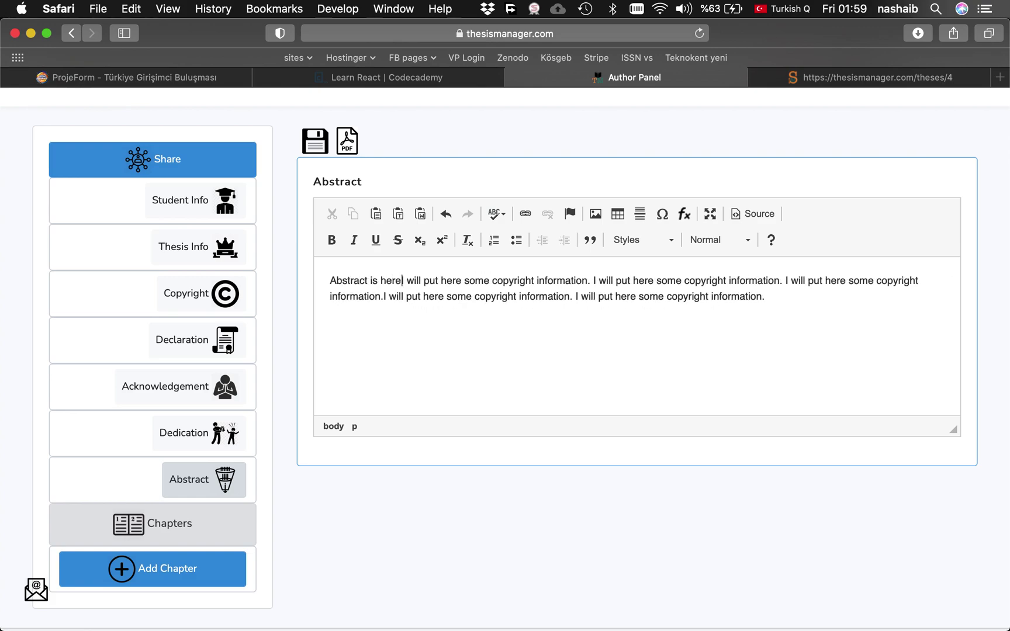
{"action": "type", "text": "."}
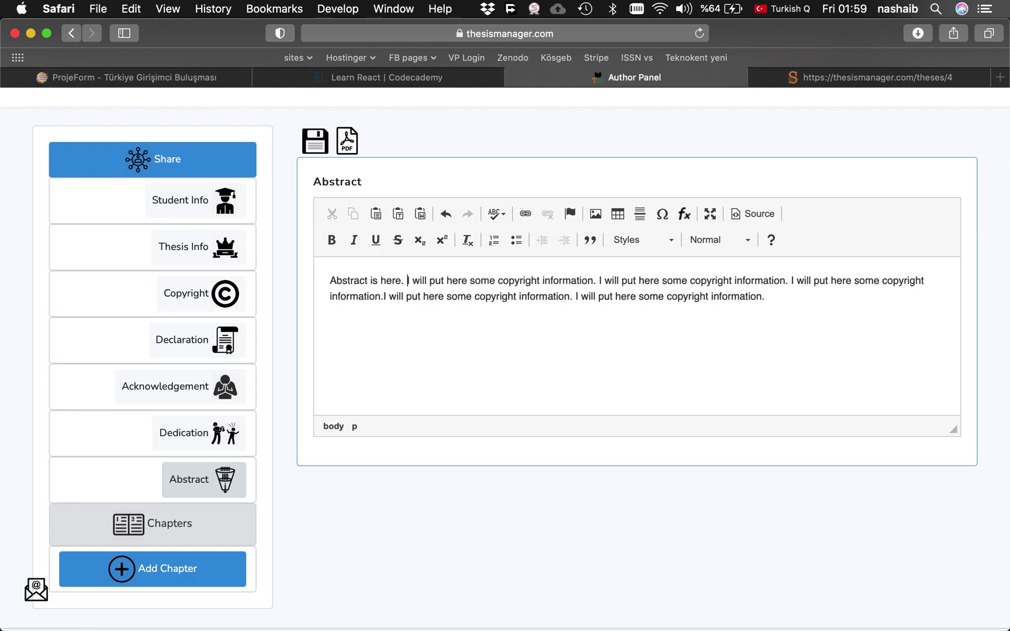
Duplicate the abstract paragraph several times and save the Abstract.
{"action": "key", "text": "super+a"}
{"action": "key", "text": "super+c"}
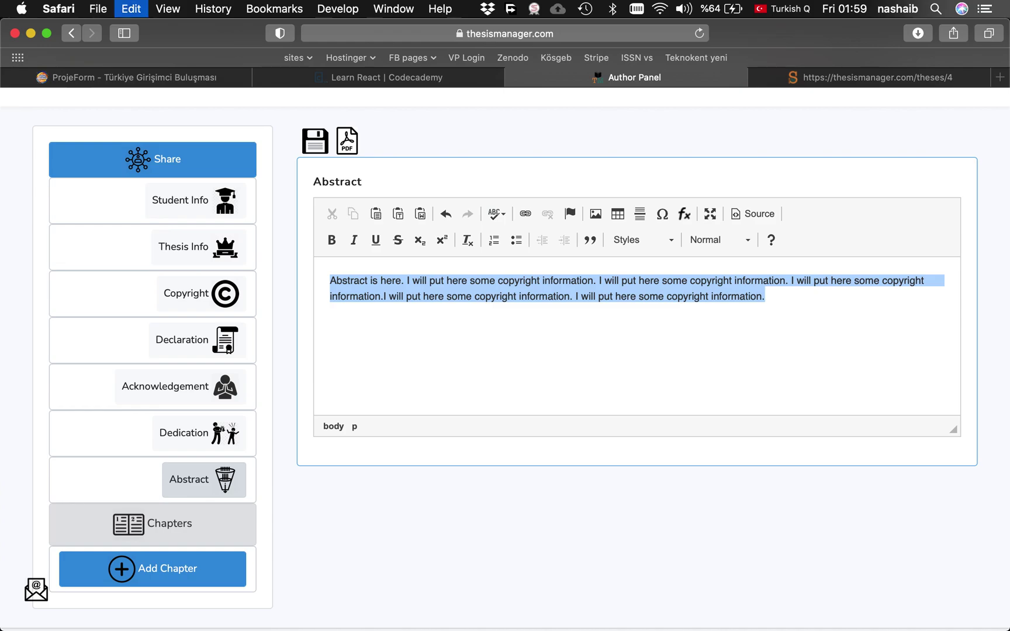
{"action": "key", "text": "super+v"}
{"action": "key", "text": "super+v"}
{"action": "key", "text": "super+v"}
{"action": "key", "text": "super+v"}
{"action": "key", "text": "super+v"}
{"action": "key", "text": "super+v"}
{"action": "key", "text": "Return"}
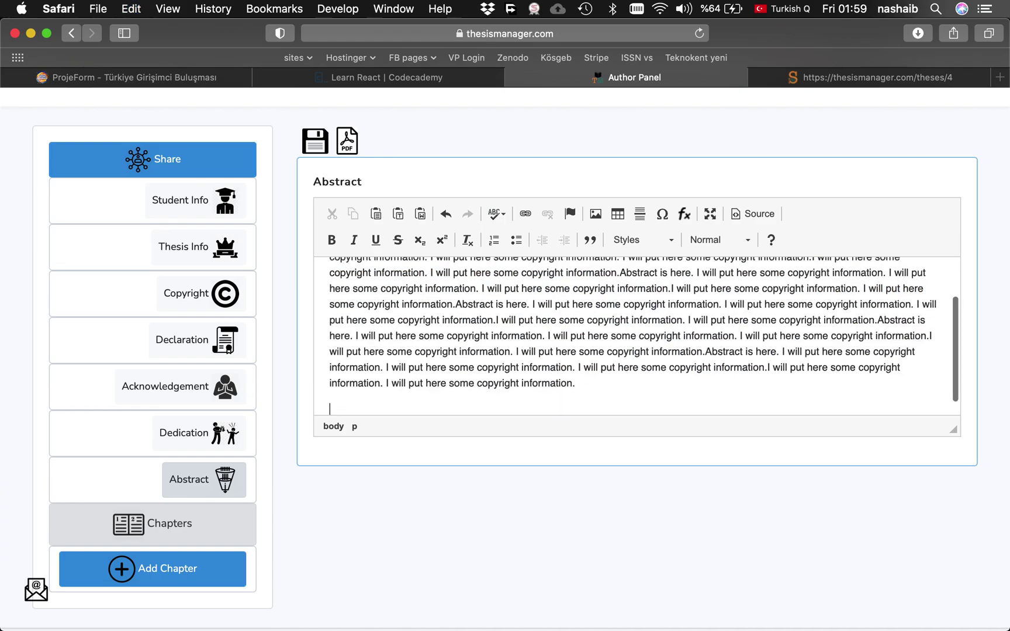
{"action": "key", "text": "super+v"}
{"action": "key", "text": "super+v"}
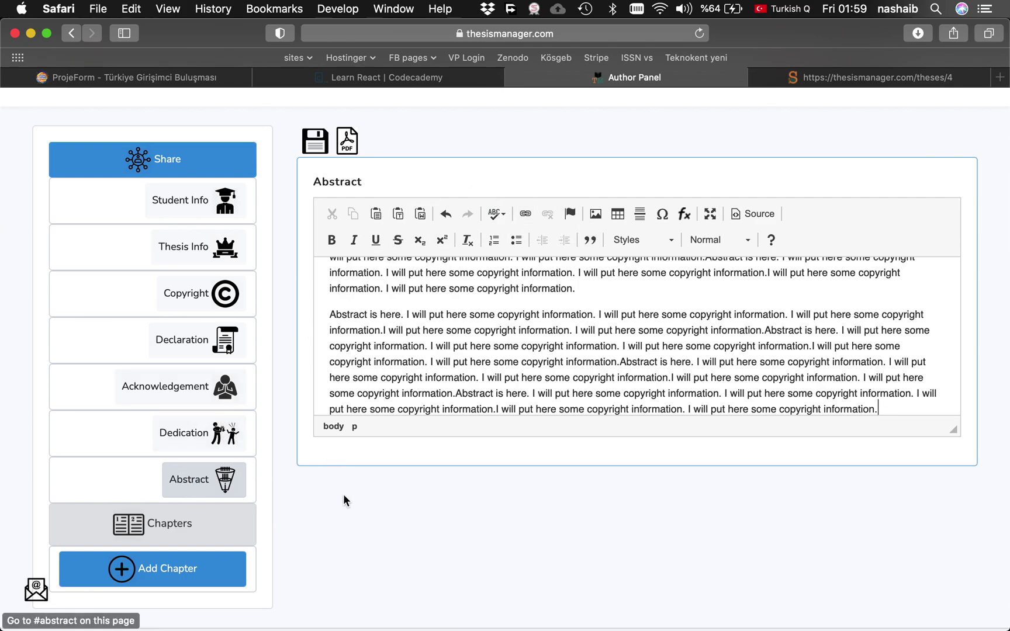
{"action": "left_click", "coordinate": [318, 140]}
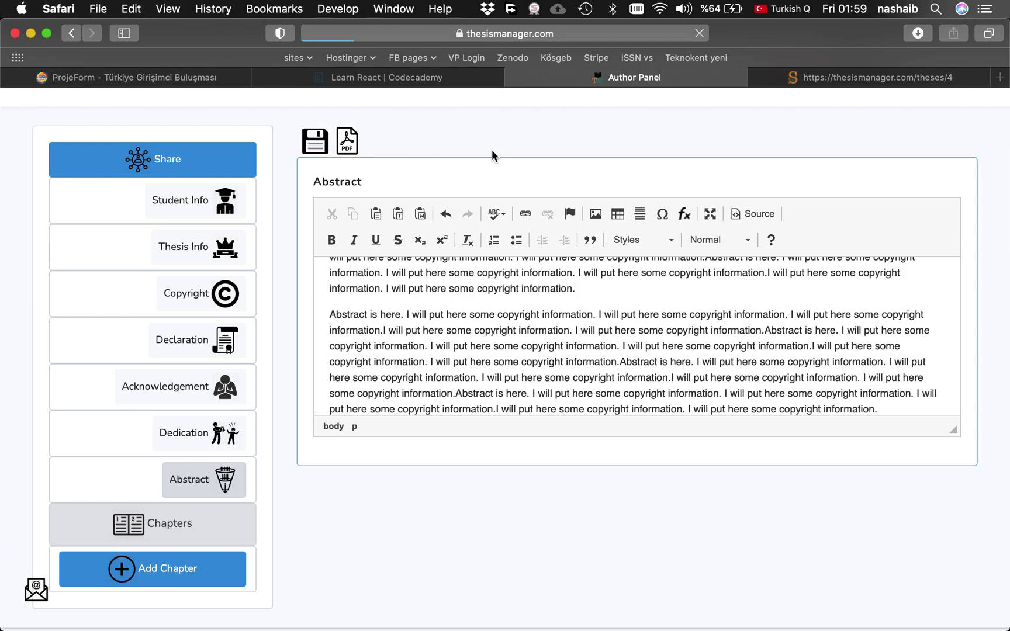
Reload the thesis PDF preview to show the updated front matter.
{"action": "left_click", "coordinate": [764, 79]}
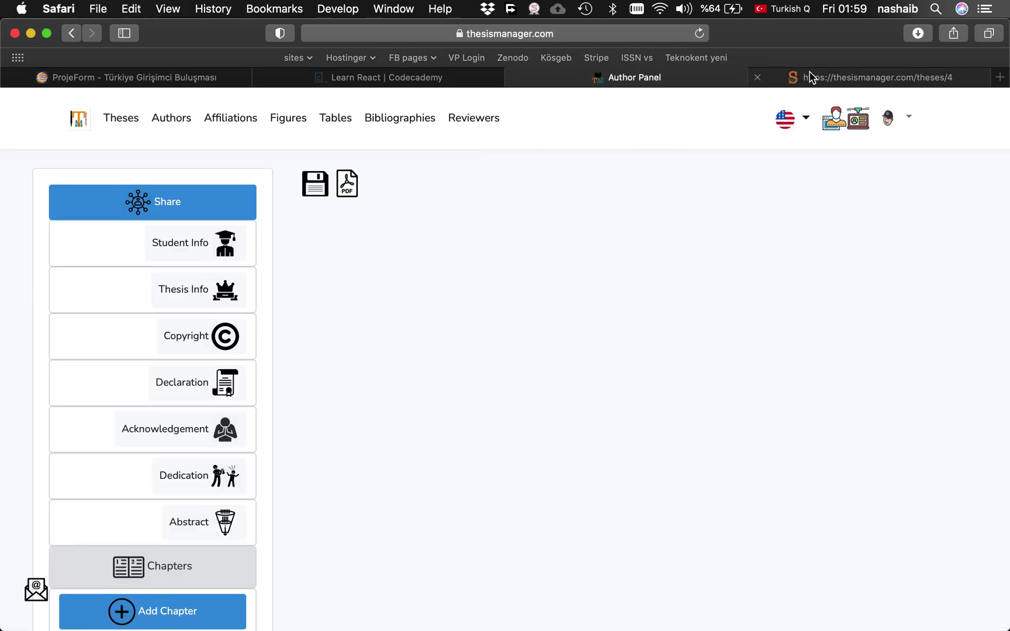
{"action": "left_click", "coordinate": [699, 32]}
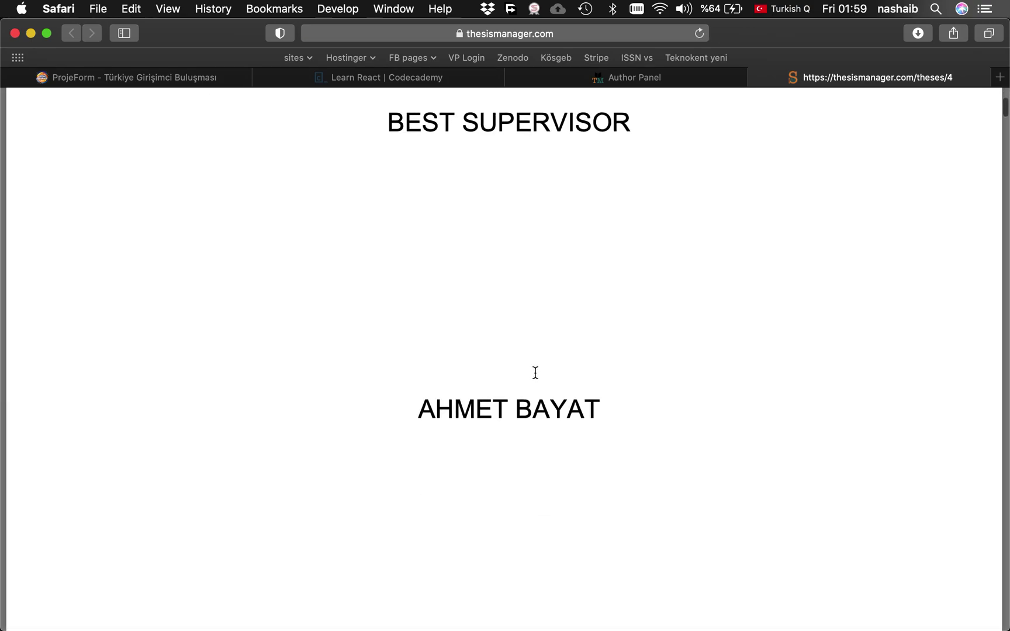
{"action": "scroll", "coordinate": [535, 372], "scroll_direction": "up", "scroll_amount": 4}
{"action": "scroll", "coordinate": [535, 372], "scroll_direction": "down", "scroll_amount": 3}
{"action": "scroll", "coordinate": [534, 372], "scroll_direction": "down", "scroll_amount": 5}
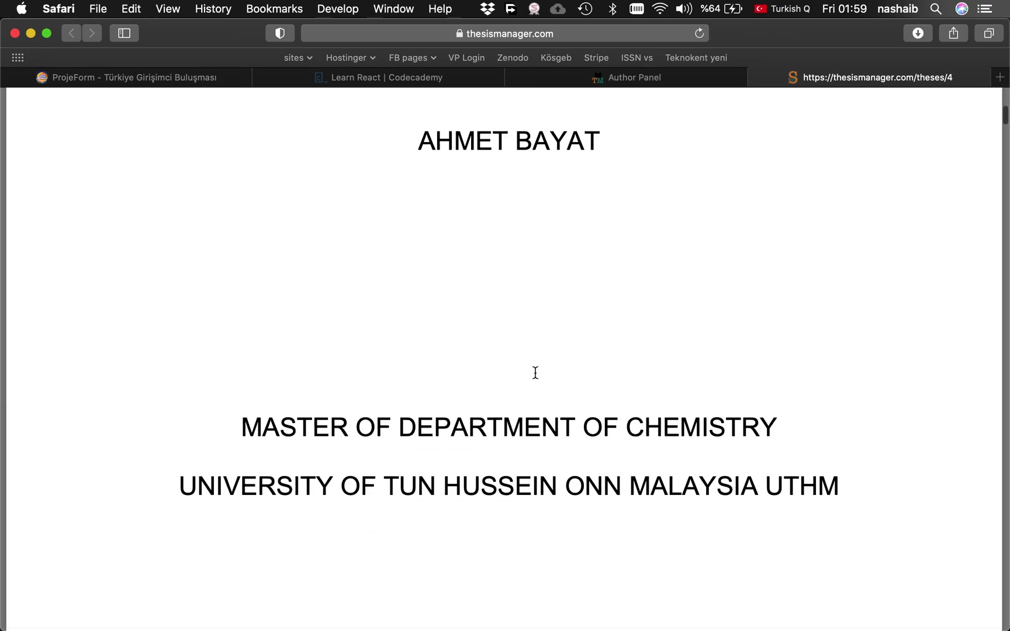
{"action": "scroll", "coordinate": [534, 372], "scroll_direction": "down", "scroll_amount": 3}
{"action": "scroll", "coordinate": [535, 372], "scroll_direction": "down", "scroll_amount": 2}
{"action": "scroll", "coordinate": [535, 373], "scroll_direction": "down", "scroll_amount": 2}
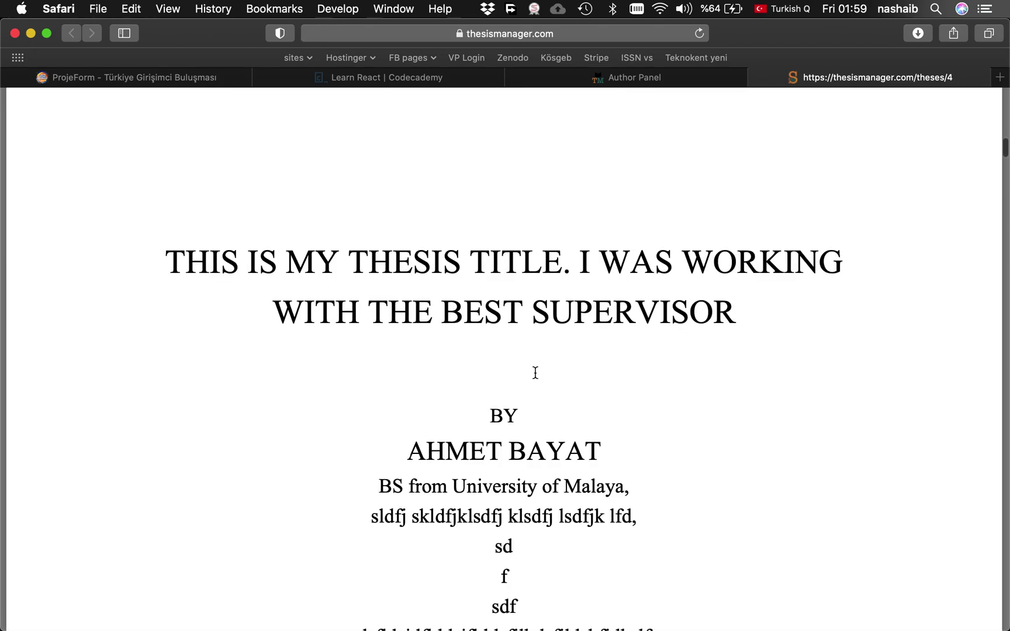
{"action": "scroll", "coordinate": [535, 373], "scroll_direction": "down", "scroll_amount": 3}
{"action": "scroll", "coordinate": [535, 372], "scroll_direction": "down", "scroll_amount": 5}
{"action": "scroll", "coordinate": [535, 373], "scroll_direction": "up", "scroll_amount": 3}
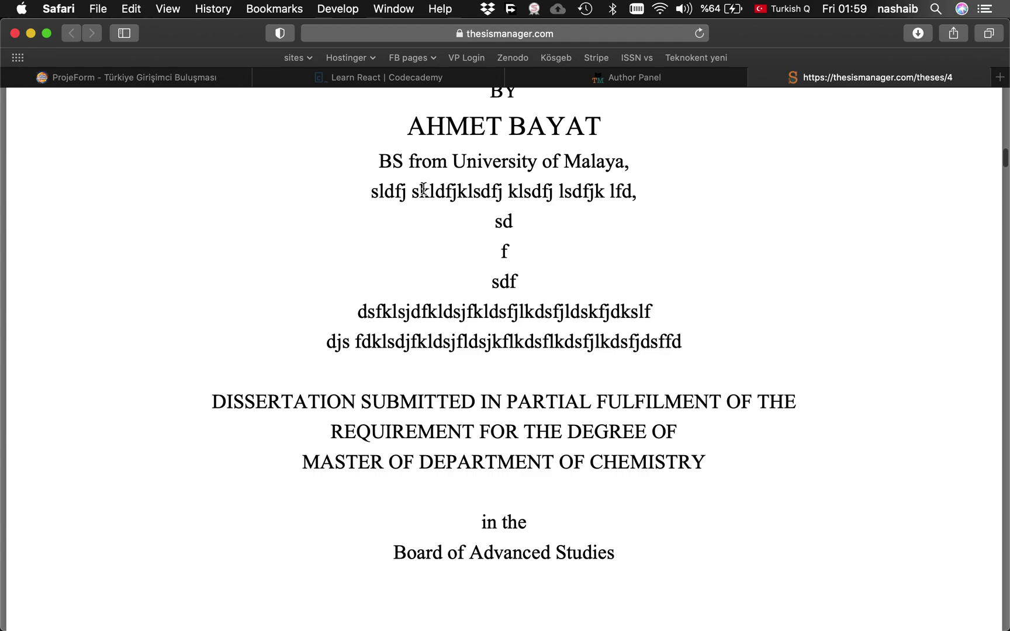
{"action": "scroll", "coordinate": [503, 310], "scroll_direction": "down", "scroll_amount": 3}
{"action": "scroll", "coordinate": [495, 312], "scroll_direction": "down", "scroll_amount": 2}
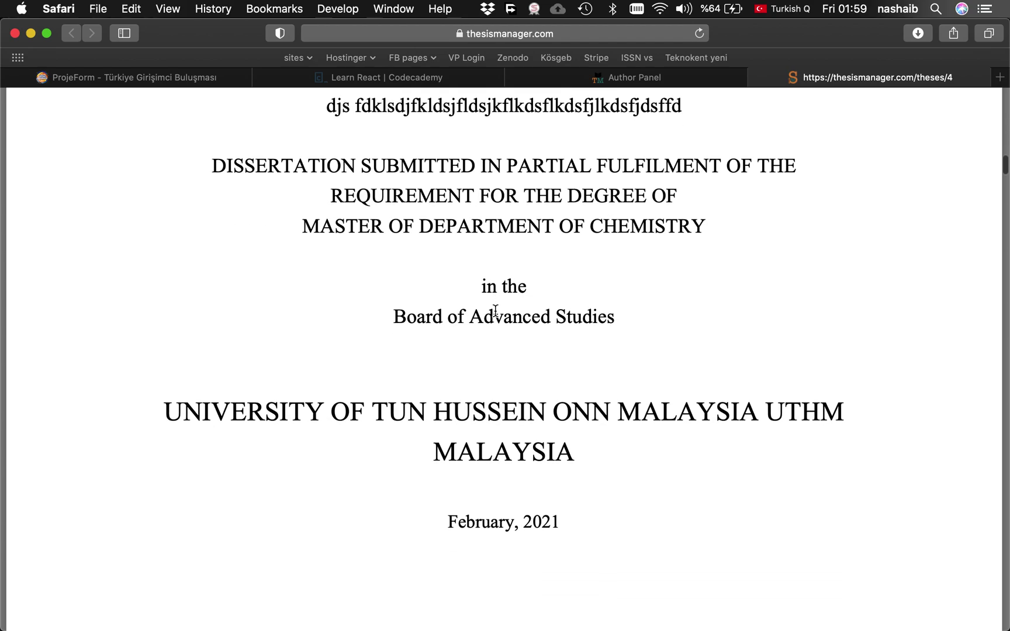
{"action": "scroll", "coordinate": [494, 311], "scroll_direction": "down", "scroll_amount": 2}
{"action": "scroll", "coordinate": [495, 311], "scroll_direction": "down", "scroll_amount": 1}
{"action": "scroll", "coordinate": [495, 311], "scroll_direction": "down", "scroll_amount": 1}
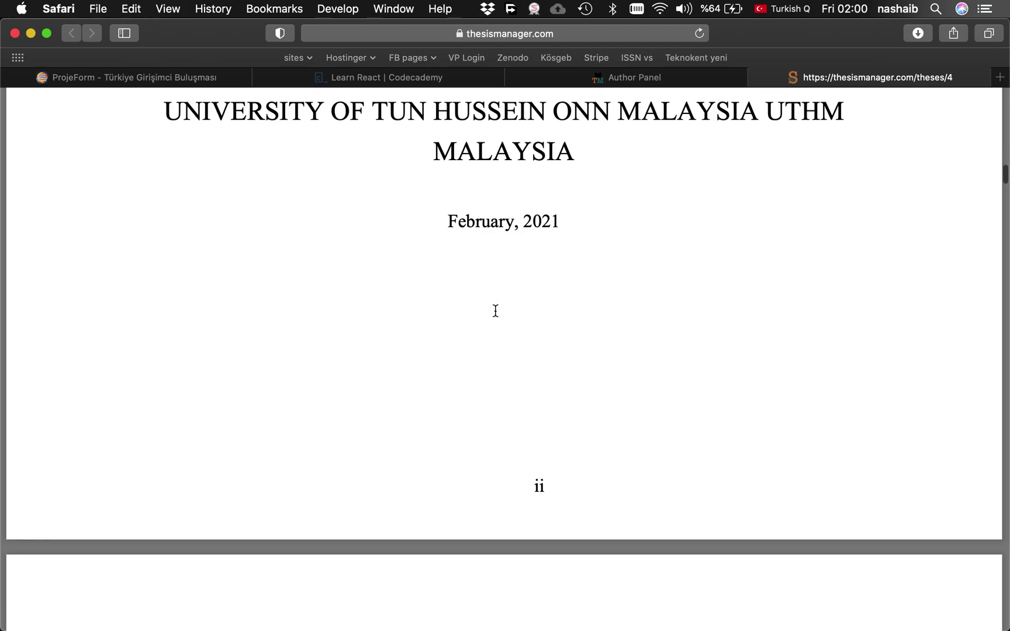
{"action": "scroll", "coordinate": [494, 311], "scroll_direction": "down", "scroll_amount": 5}
{"action": "scroll", "coordinate": [495, 311], "scroll_direction": "up", "scroll_amount": 2}
{"action": "scroll", "coordinate": [494, 311], "scroll_direction": "down", "scroll_amount": 1}
{"action": "scroll", "coordinate": [495, 311], "scroll_direction": "down", "scroll_amount": 1}
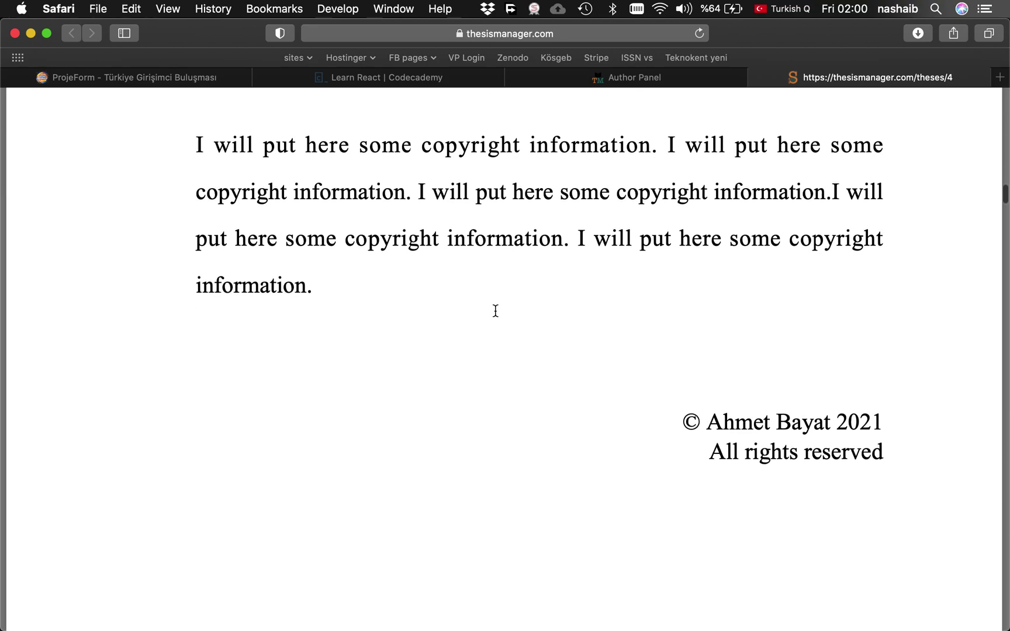
{"action": "scroll", "coordinate": [494, 311], "scroll_direction": "down", "scroll_amount": 5}
{"action": "scroll", "coordinate": [495, 311], "scroll_direction": "down", "scroll_amount": 5}
{"action": "scroll", "coordinate": [496, 310], "scroll_direction": "up", "scroll_amount": 1}
{"action": "scroll", "coordinate": [496, 311], "scroll_direction": "up", "scroll_amount": 1}
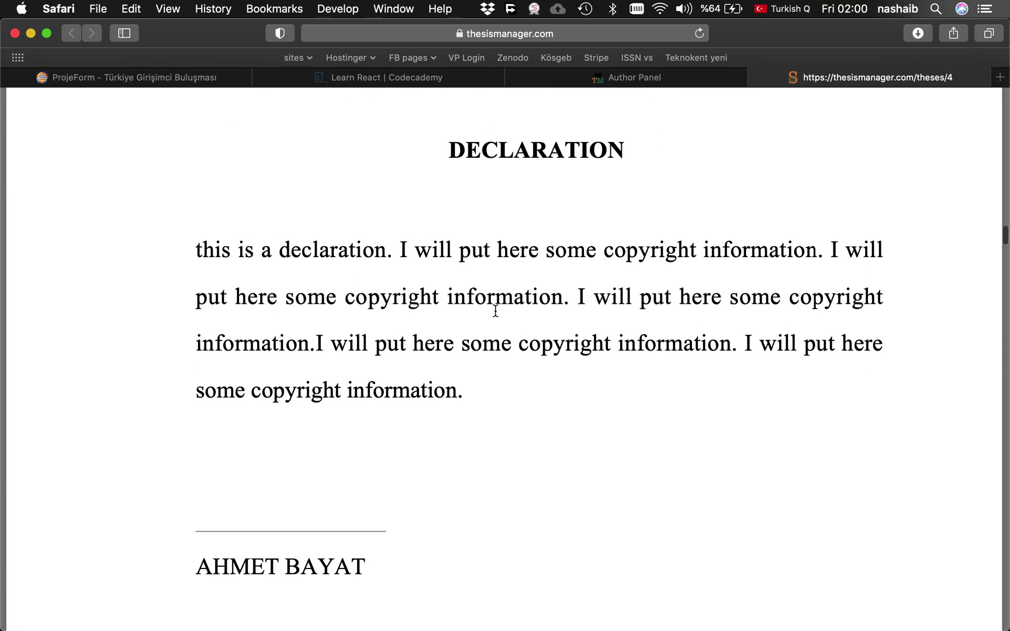
{"action": "scroll", "coordinate": [495, 310], "scroll_direction": "down", "scroll_amount": 5}
{"action": "scroll", "coordinate": [496, 310], "scroll_direction": "down", "scroll_amount": 5}
{"action": "scroll", "coordinate": [496, 311], "scroll_direction": "down", "scroll_amount": 5}
{"action": "scroll", "coordinate": [496, 311], "scroll_direction": "down", "scroll_amount": 1}
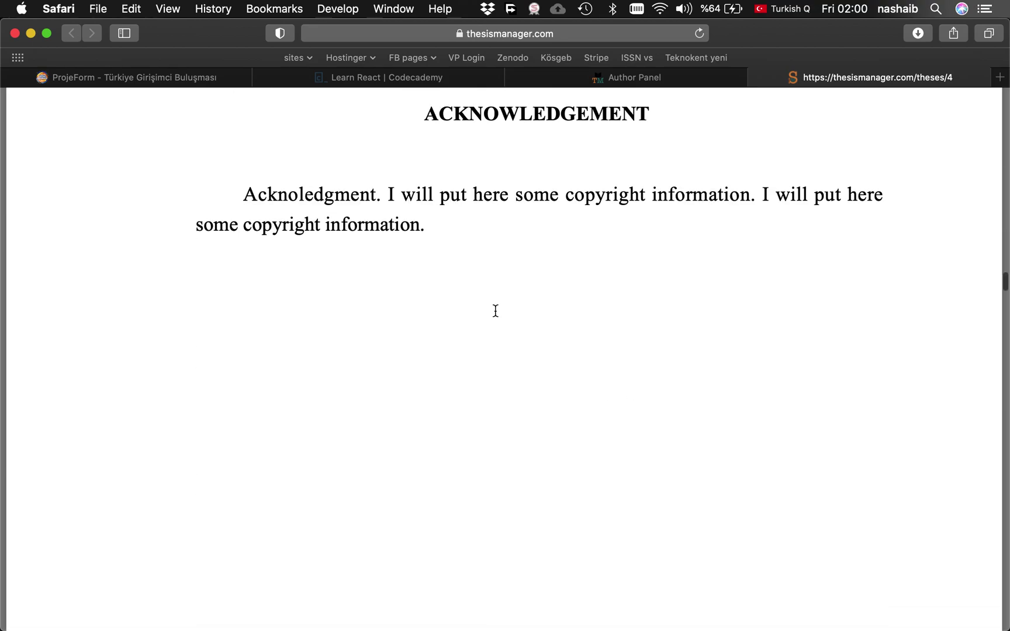
{"action": "scroll", "coordinate": [496, 312], "scroll_direction": "down", "scroll_amount": 5}
{"action": "scroll", "coordinate": [495, 311], "scroll_direction": "down", "scroll_amount": 5}
{"action": "scroll", "coordinate": [496, 311], "scroll_direction": "down", "scroll_amount": 5}
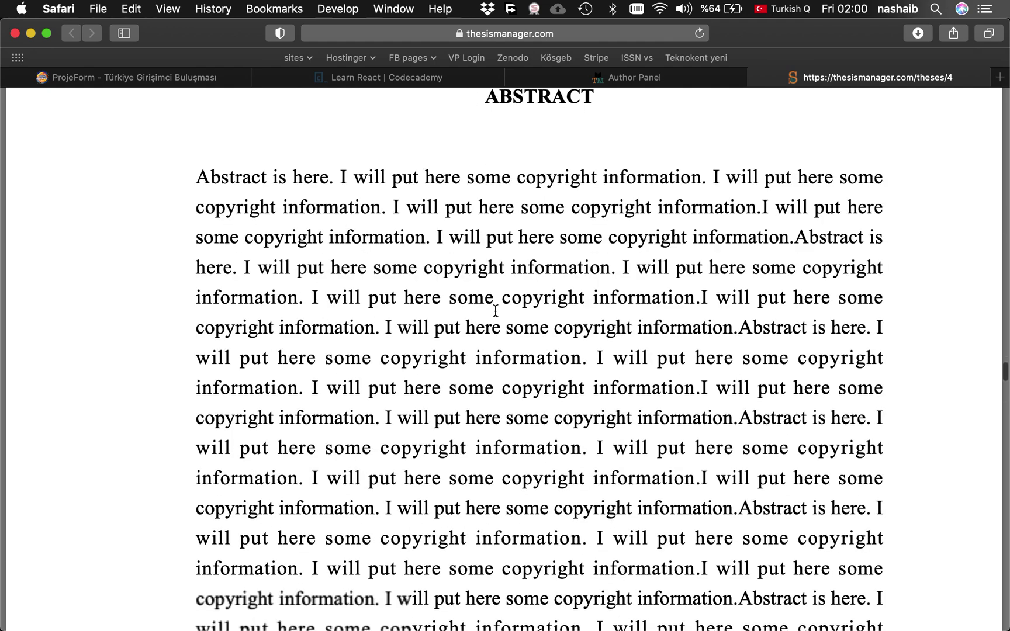
{"action": "scroll", "coordinate": [495, 311], "scroll_direction": "down", "scroll_amount": 5}
{"action": "scroll", "coordinate": [495, 311], "scroll_direction": "up", "scroll_amount": 3}
{"action": "scroll", "coordinate": [494, 310], "scroll_direction": "down", "scroll_amount": 3}
{"action": "scroll", "coordinate": [495, 311], "scroll_direction": "down", "scroll_amount": 3}
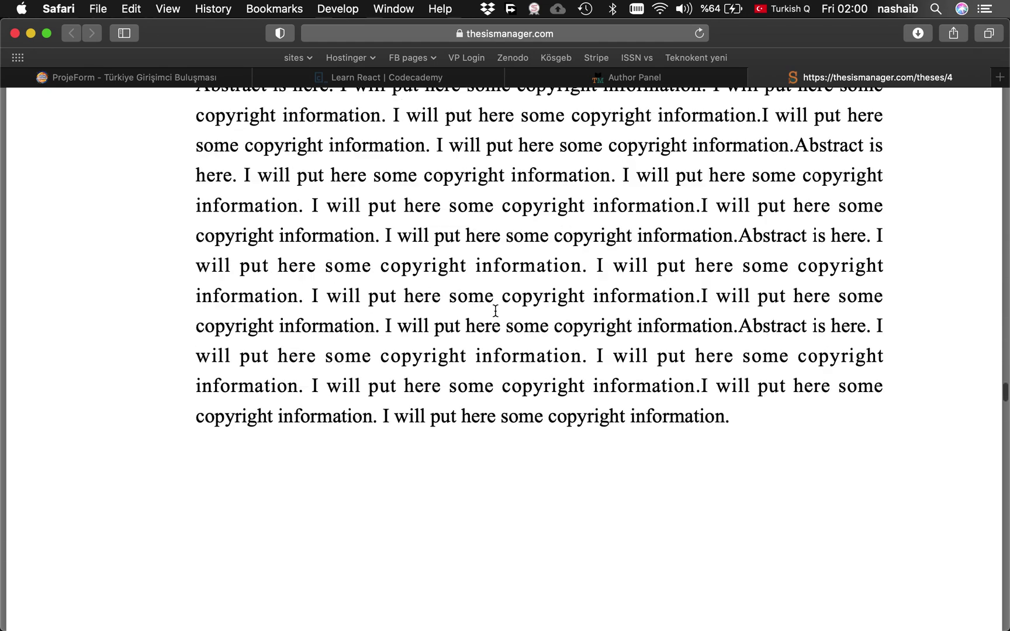
{"action": "scroll", "coordinate": [495, 311], "scroll_direction": "down", "scroll_amount": 5}
{"action": "scroll", "coordinate": [495, 311], "scroll_direction": "down", "scroll_amount": 3}
{"action": "scroll", "coordinate": [496, 311], "scroll_direction": "up", "scroll_amount": 3}
{"action": "scroll", "coordinate": [496, 311], "scroll_direction": "up", "scroll_amount": 4}
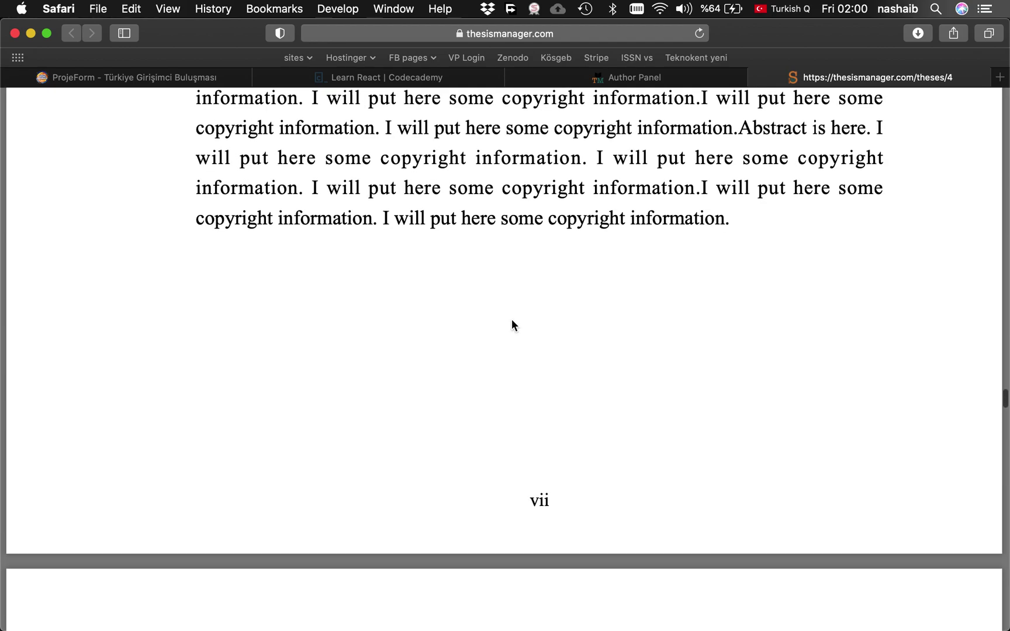
{"action": "scroll", "coordinate": [550, 491], "scroll_direction": "up", "scroll_amount": 10}
{"action": "scroll", "coordinate": [550, 492], "scroll_direction": "up", "scroll_amount": 10}
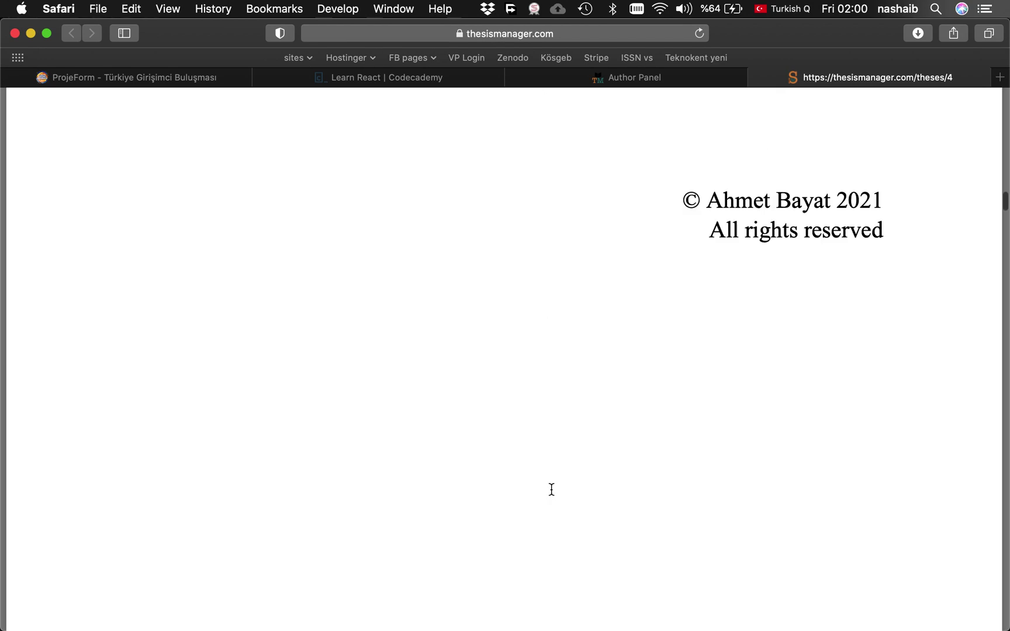
{"action": "scroll", "coordinate": [549, 491], "scroll_direction": "up", "scroll_amount": 10}
{"action": "scroll", "coordinate": [550, 489], "scroll_direction": "down", "scroll_amount": 3}
{"action": "scroll", "coordinate": [551, 489], "scroll_direction": "down", "scroll_amount": 5}
{"action": "scroll", "coordinate": [551, 489], "scroll_direction": "down", "scroll_amount": 2}
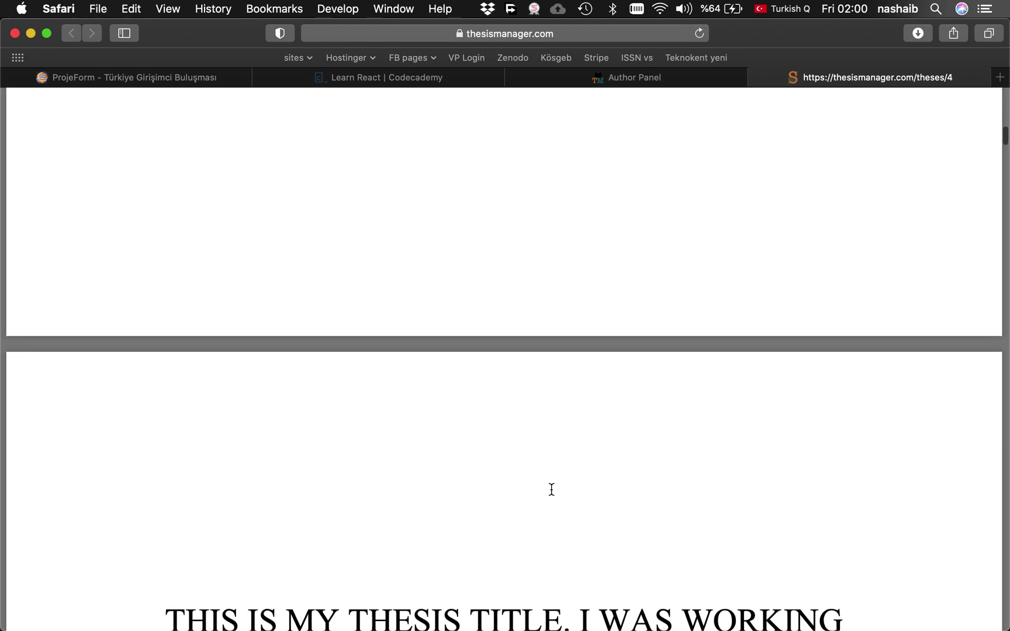
{"action": "scroll", "coordinate": [551, 490], "scroll_direction": "down", "scroll_amount": 8}
{"action": "scroll", "coordinate": [550, 489], "scroll_direction": "down", "scroll_amount": 2}
{"action": "scroll", "coordinate": [551, 489], "scroll_direction": "down", "scroll_amount": 5}
{"action": "scroll", "coordinate": [550, 489], "scroll_direction": "down", "scroll_amount": 5}
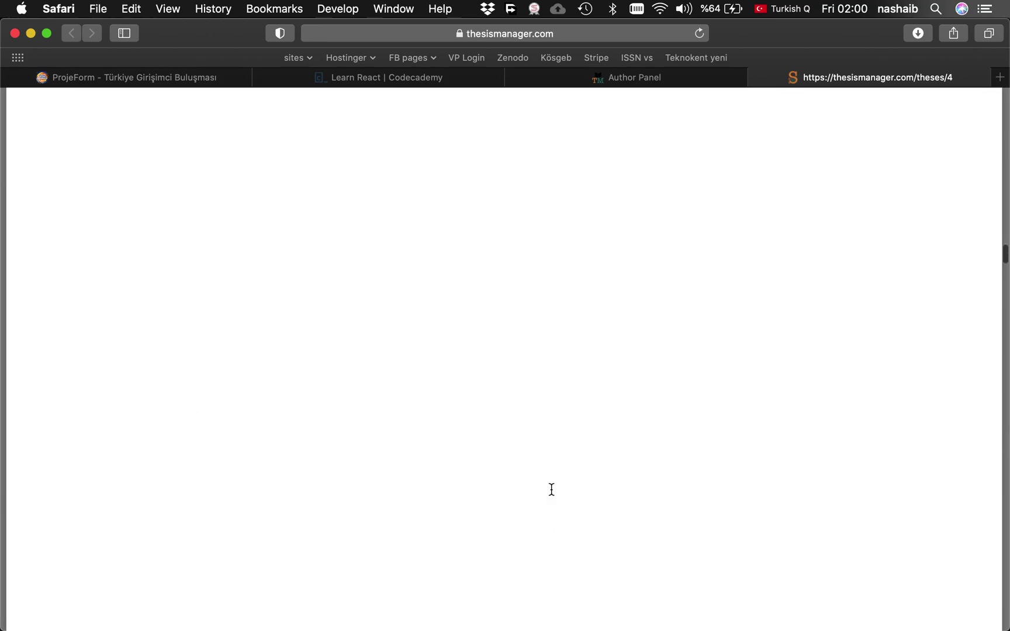
{"action": "scroll", "coordinate": [551, 489], "scroll_direction": "down", "scroll_amount": 3}
{"action": "scroll", "coordinate": [551, 489], "scroll_direction": "down", "scroll_amount": 5}
{"action": "scroll", "coordinate": [551, 489], "scroll_direction": "down", "scroll_amount": 5}
{"action": "scroll", "coordinate": [551, 466], "scroll_direction": "down", "scroll_amount": 3}
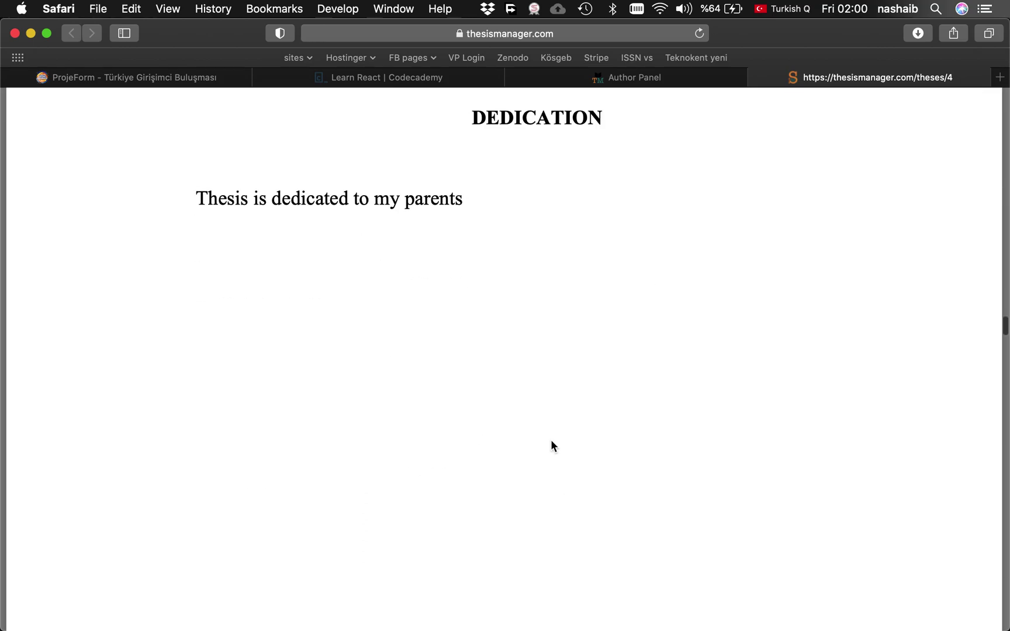
{"action": "scroll", "coordinate": [551, 446], "scroll_direction": "down", "scroll_amount": 3}
{"action": "scroll", "coordinate": [551, 445], "scroll_direction": "down", "scroll_amount": 5}
{"action": "scroll", "coordinate": [551, 445], "scroll_direction": "down", "scroll_amount": 5}
{"action": "scroll", "coordinate": [551, 446], "scroll_direction": "down", "scroll_amount": 5}
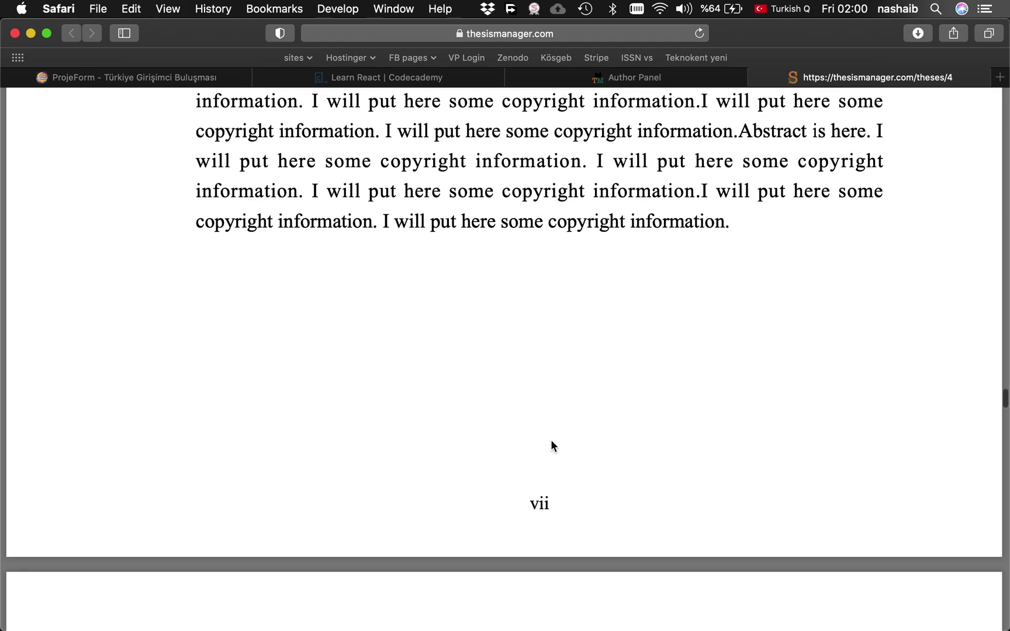
{"action": "scroll", "coordinate": [551, 447], "scroll_direction": "down", "scroll_amount": 3}
{"action": "scroll", "coordinate": [551, 439], "scroll_direction": "down", "scroll_amount": 5}
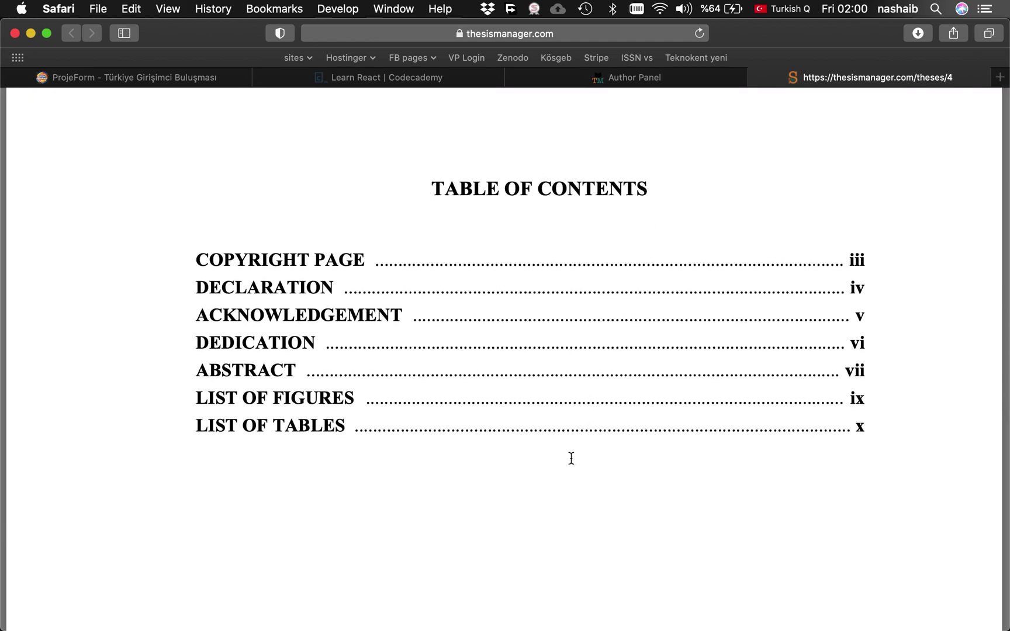
{"action": "scroll", "coordinate": [571, 459], "scroll_direction": "down", "scroll_amount": 5}
{"action": "scroll", "coordinate": [570, 458], "scroll_direction": "down", "scroll_amount": 5}
{"action": "scroll", "coordinate": [570, 458], "scroll_direction": "down", "scroll_amount": 4}
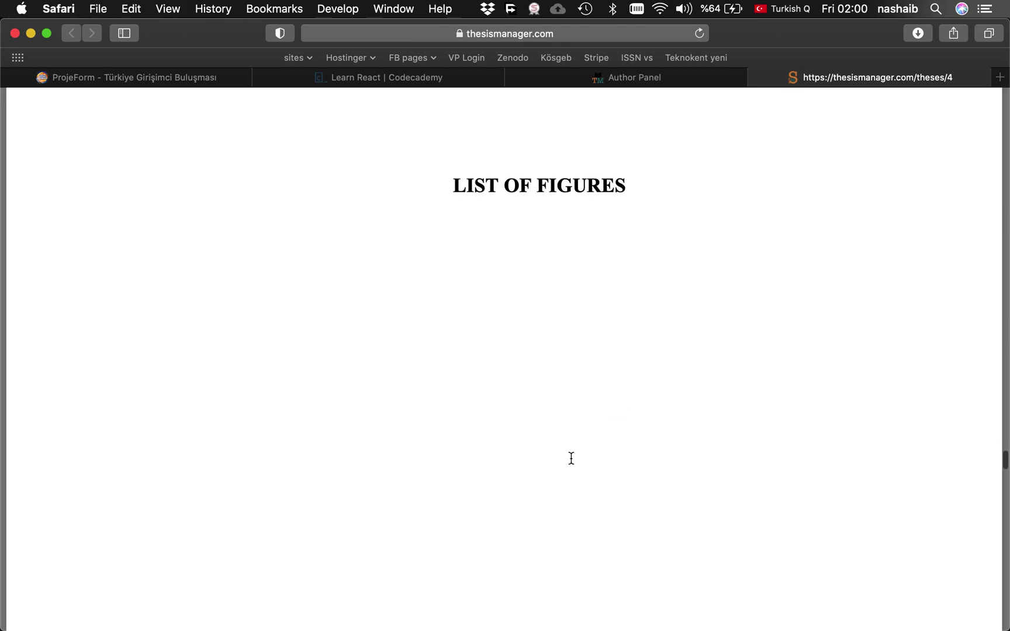
{"action": "scroll", "coordinate": [571, 458], "scroll_direction": "down", "scroll_amount": 2}
{"action": "scroll", "coordinate": [570, 459], "scroll_direction": "down", "scroll_amount": 3}
{"action": "scroll", "coordinate": [571, 458], "scroll_direction": "down", "scroll_amount": 5}
{"action": "scroll", "coordinate": [570, 458], "scroll_direction": "down", "scroll_amount": 2}
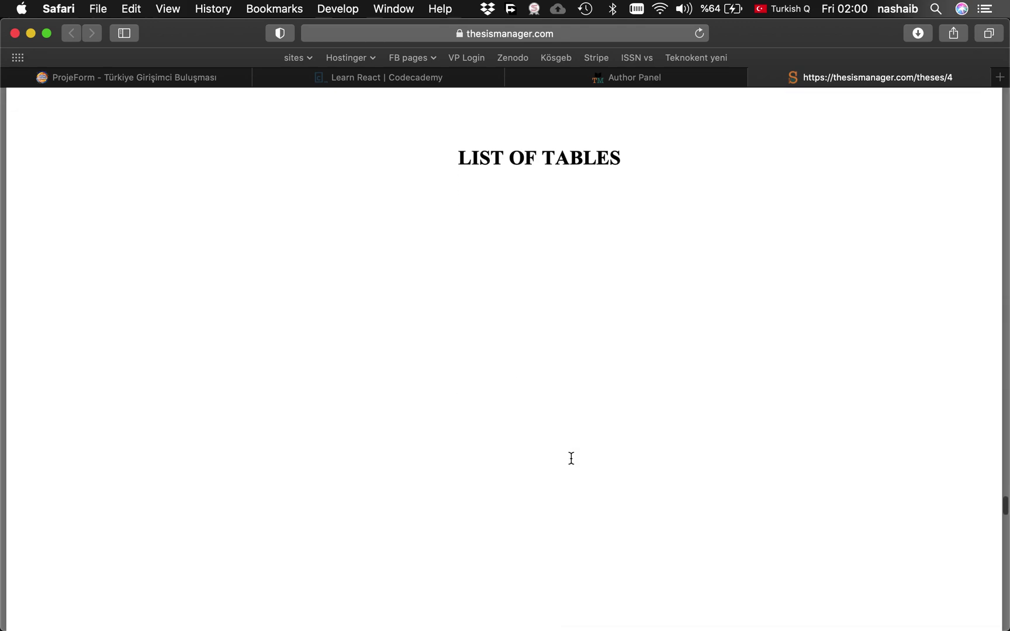
{"action": "scroll", "coordinate": [571, 459], "scroll_direction": "down", "scroll_amount": 10}
{"action": "scroll", "coordinate": [570, 458], "scroll_direction": "down", "scroll_amount": 8}
{"action": "scroll", "coordinate": [571, 458], "scroll_direction": "down", "scroll_amount": 5}
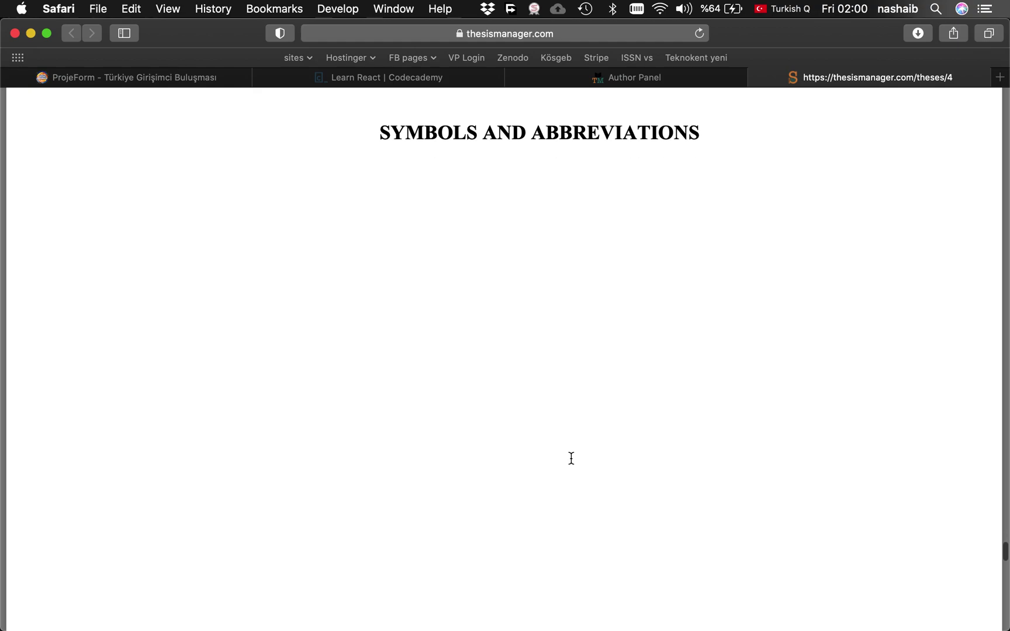
{"action": "scroll", "coordinate": [571, 458], "scroll_direction": "down", "scroll_amount": 5}
{"action": "scroll", "coordinate": [570, 458], "scroll_direction": "down", "scroll_amount": 5}
{"action": "scroll", "coordinate": [571, 458], "scroll_direction": "down", "scroll_amount": 5}
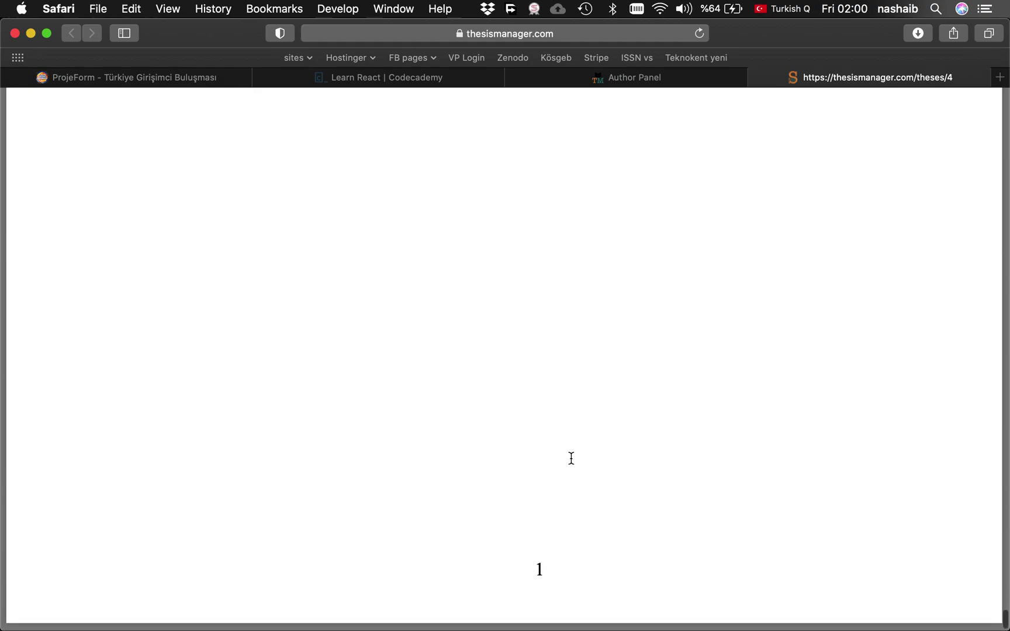
Return from the PDF preview to the thesis Author Panel.
{"action": "left_click", "coordinate": [636, 79]}
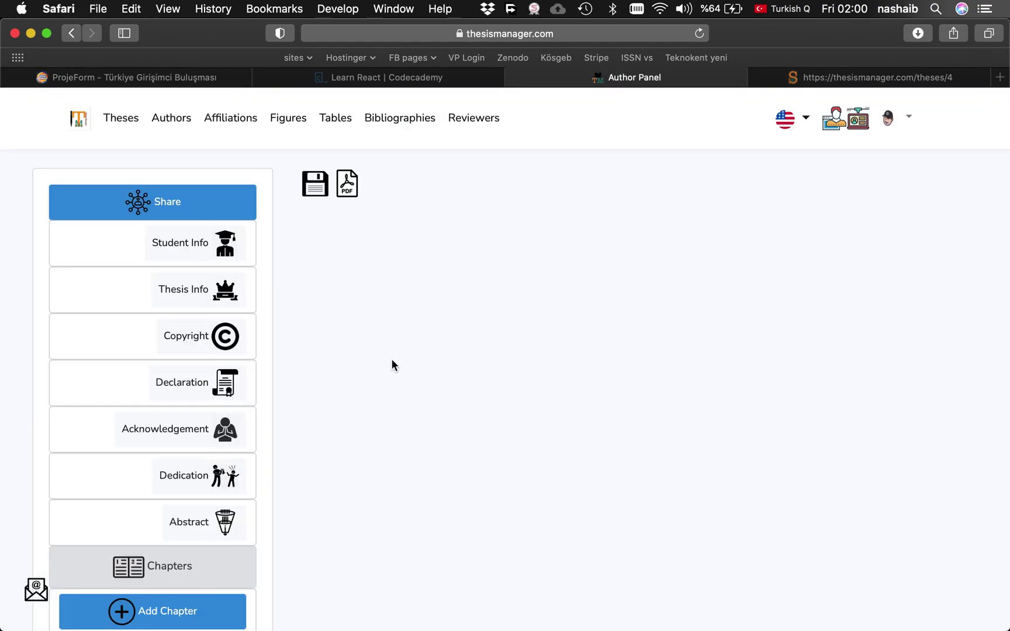
{"action": "scroll", "coordinate": [392, 366], "scroll_direction": "down", "scroll_amount": 5}
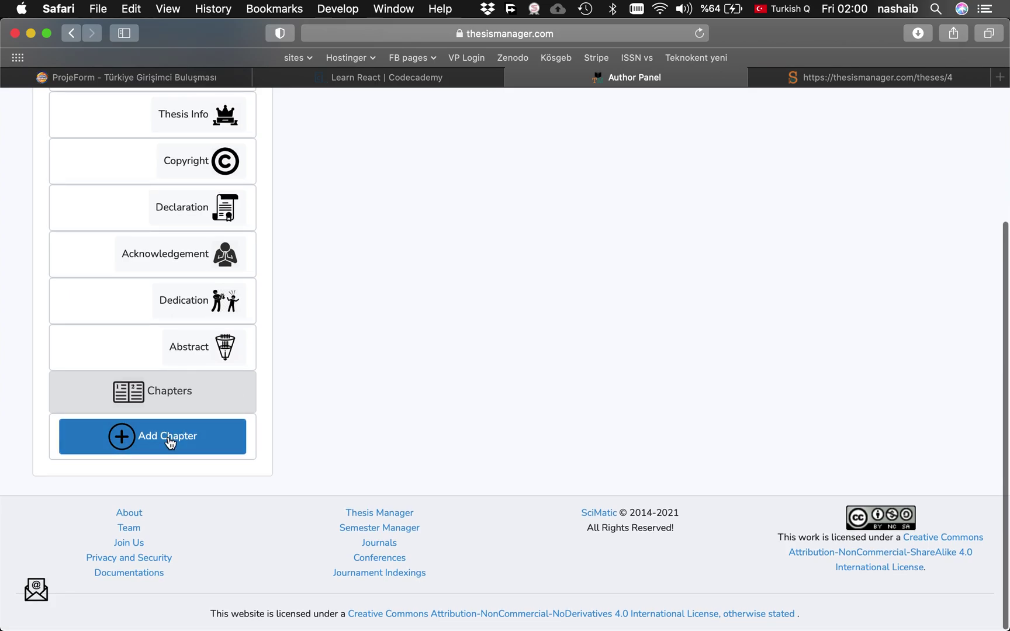
Add chapter 1 titled 'Introduction' and save it.
{"action": "left_click", "coordinate": [168, 443]}
{"action": "left_click", "coordinate": [313, 205]}
{"action": "type", "text": "Introduction"}
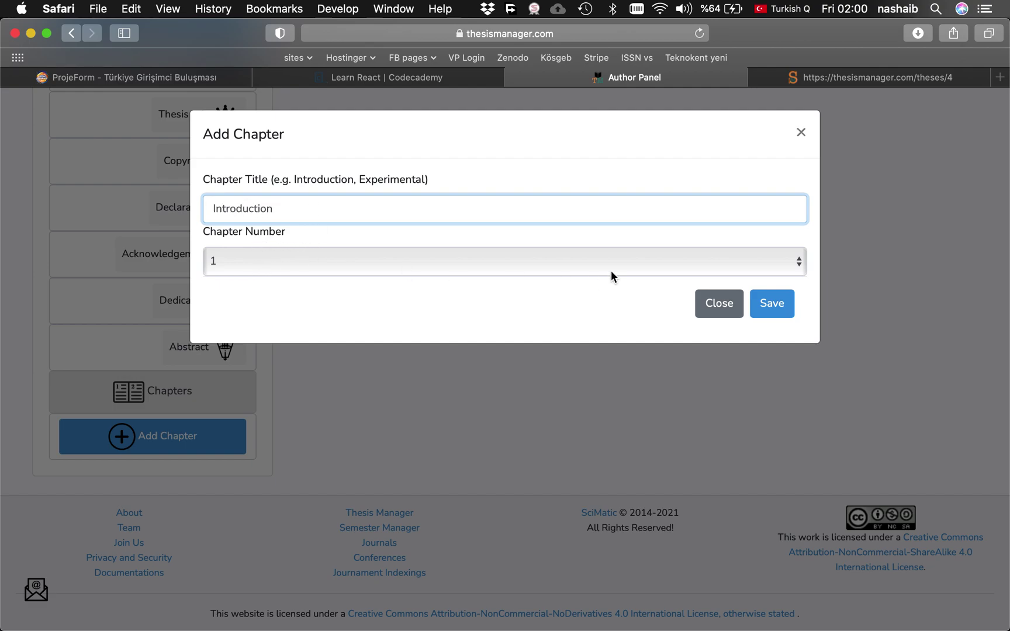
{"action": "left_click", "coordinate": [770, 316]}
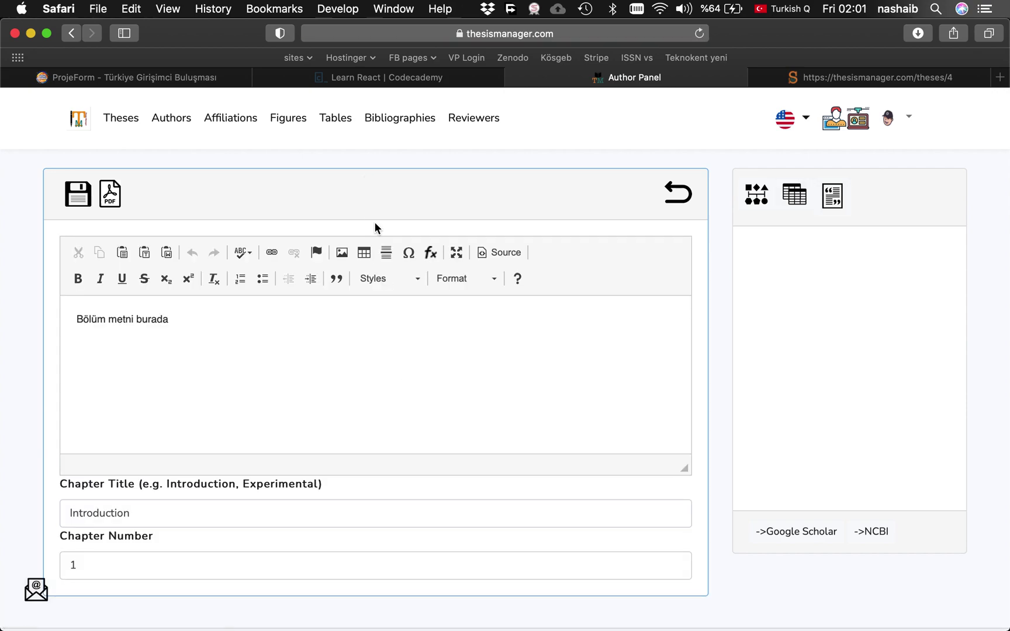
Select the placeholder paragraph 'Bölüm metni burada' and move to the Codecademy lesson.
{"action": "triple_click", "coordinate": [304, 347]}
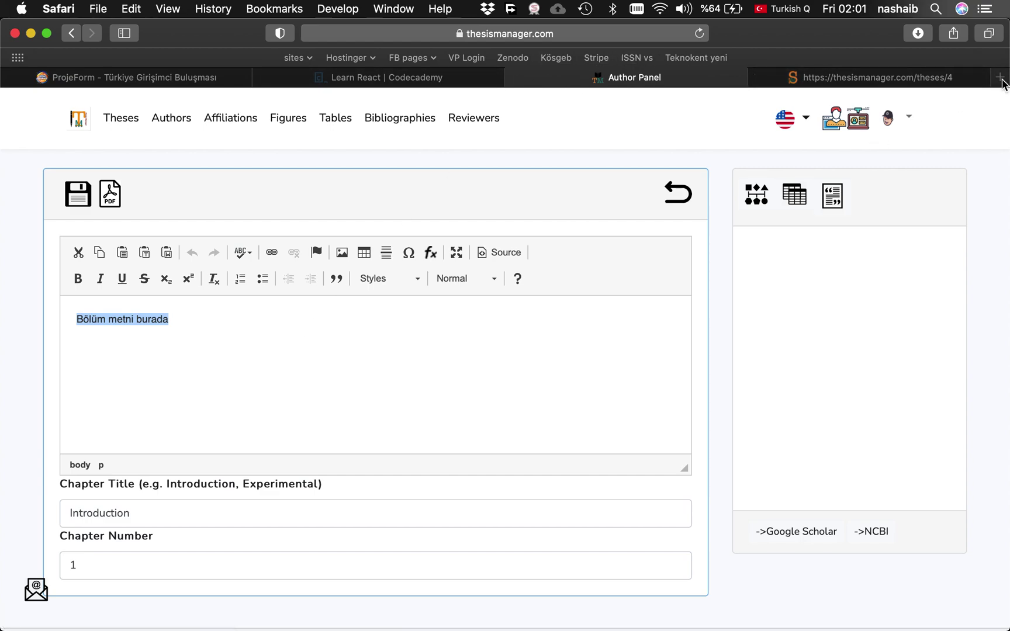
{"action": "left_click", "coordinate": [413, 76]}
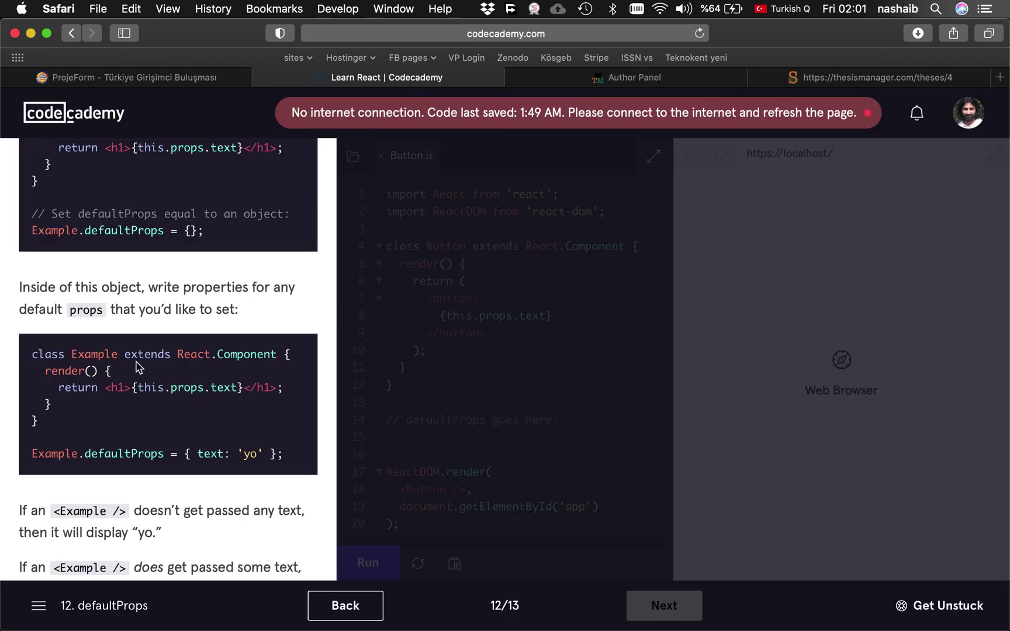
{"action": "scroll", "coordinate": [136, 365], "scroll_direction": "down", "scroll_amount": 10}
{"action": "scroll", "coordinate": [136, 361], "scroll_direction": "down", "scroll_amount": 3}
{"action": "scroll", "coordinate": [135, 362], "scroll_direction": "down", "scroll_amount": 8}
{"action": "scroll", "coordinate": [136, 338], "scroll_direction": "up", "scroll_amount": 5}
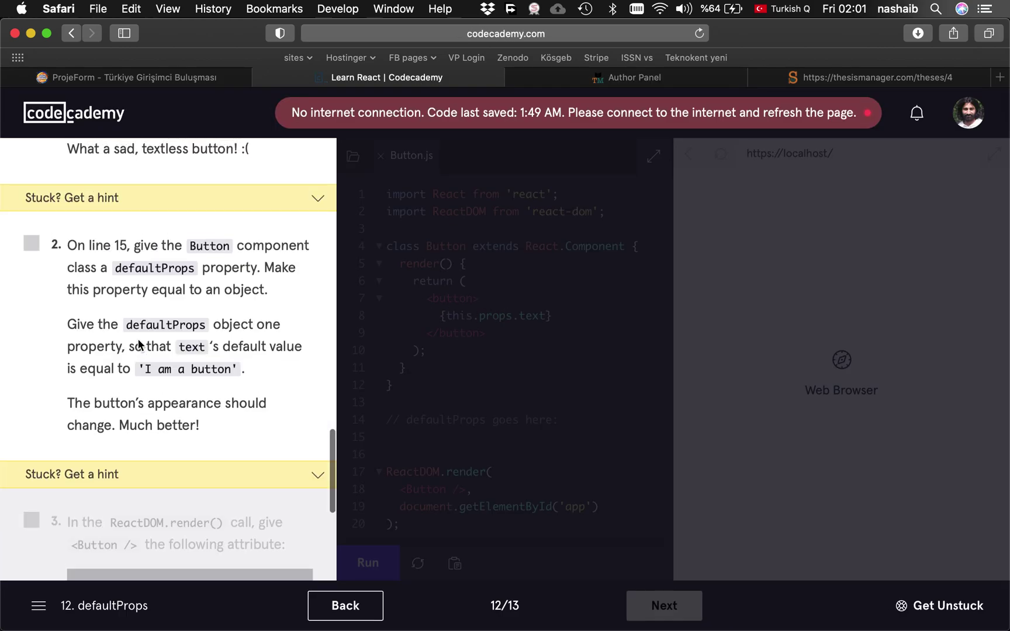
{"action": "scroll", "coordinate": [138, 345], "scroll_direction": "up", "scroll_amount": 4}
Select instruction 2's text from 'On line 15' to 'Much better!' and return to the chapter editor.
{"action": "right_click", "coordinate": [136, 335]}
{"action": "left_click", "coordinate": [97, 365]}
{"action": "scroll", "coordinate": [95, 421], "scroll_direction": "down", "scroll_amount": 3}
{"action": "scroll", "coordinate": [89, 347], "scroll_direction": "down", "scroll_amount": 1}
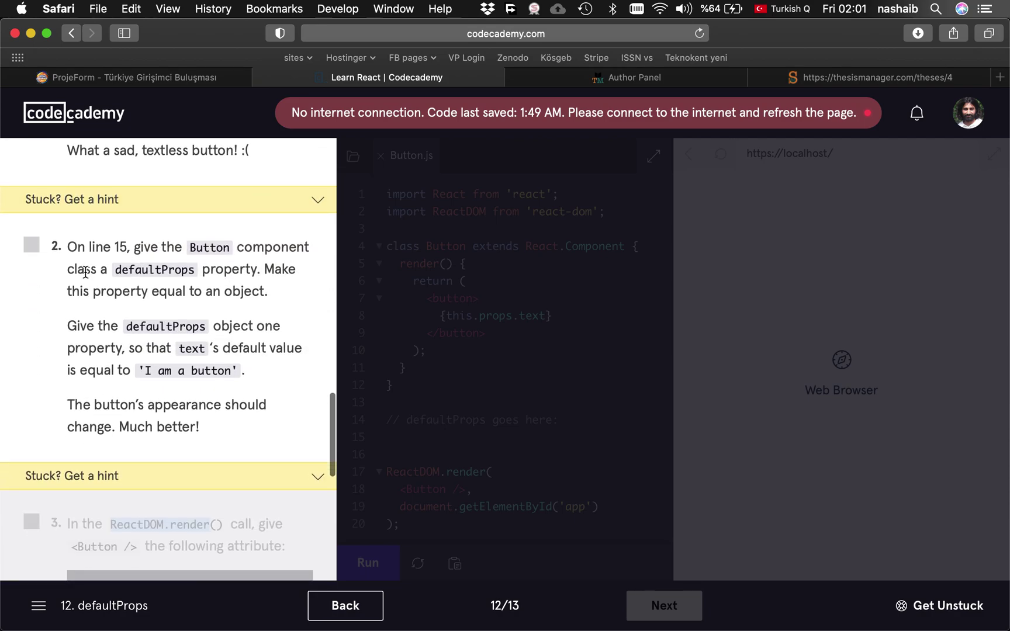
{"action": "left_click_drag", "start_coordinate": [70, 246], "coordinate": [212, 433]}
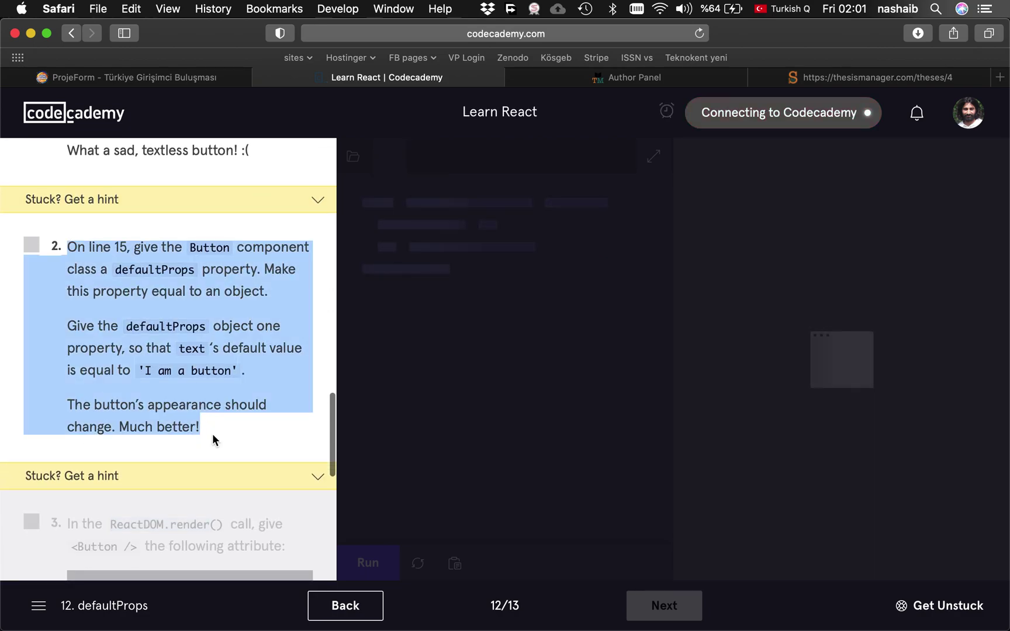
{"action": "left_click", "coordinate": [623, 77]}
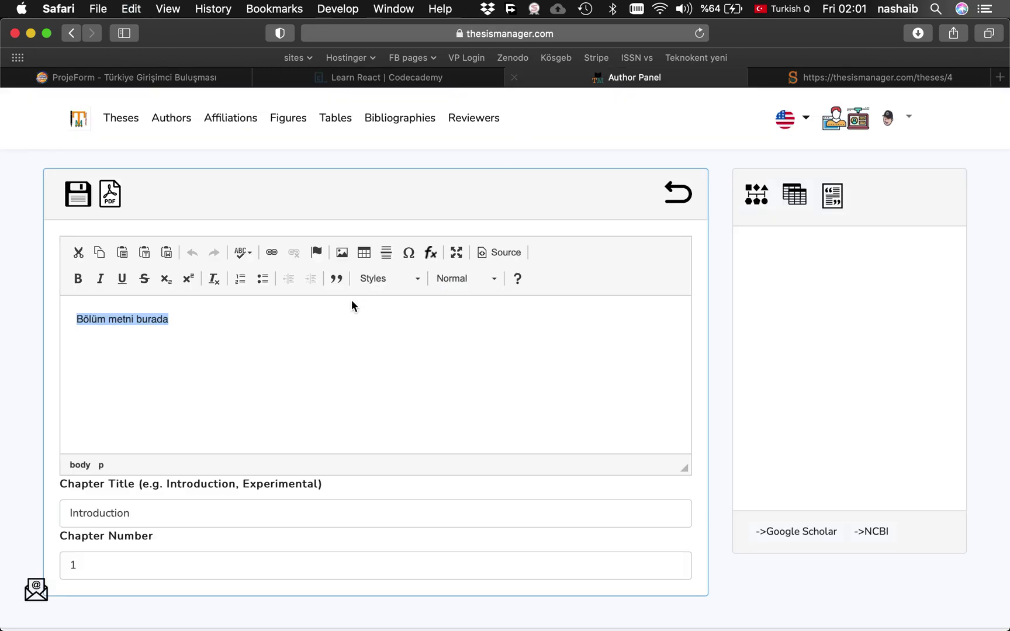
Replace the placeholder with the pasted defaultProps lesson text and save the Introduction chapter.
{"action": "left_click", "coordinate": [272, 356]}
{"action": "key", "text": "super+a"}
{"action": "type", "text": "On line 15, give the Button component class a defaultProps property. Make this property equal to an object. Give the defaultProps object one property, so that text‘s default value is equal to 'I am a button'. The button’s appearance should change. Much better!"}
{"action": "type", "text": "On line 15, give the Button component class a defaultProps property. Make this property equal to an object. Give the defaultProps object one property, so that text‘s default value is equal to 'I am a button'. The button’s appearance should change. Much better!"}
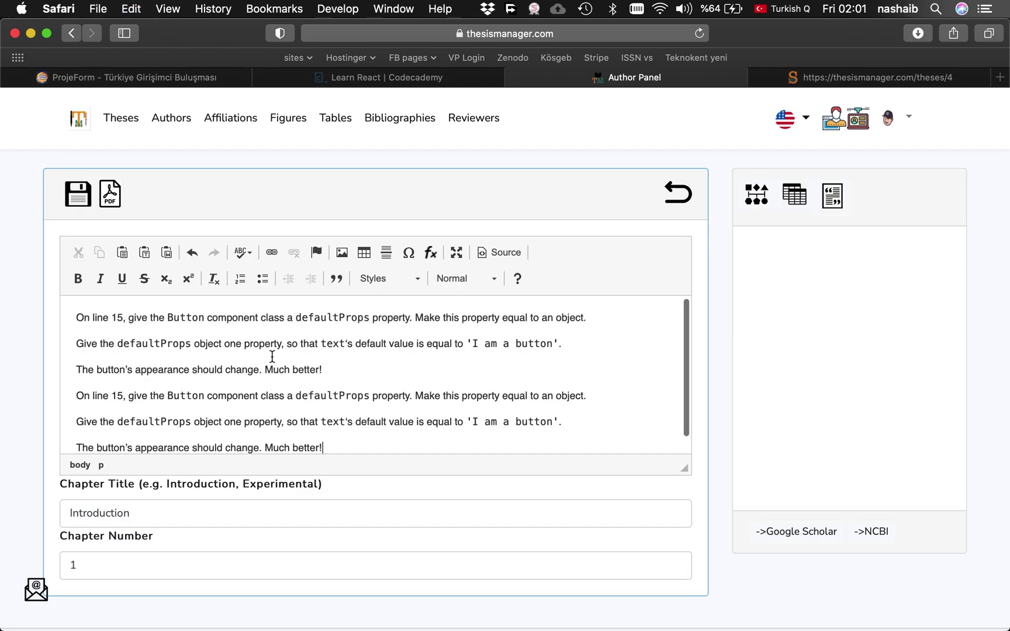
{"action": "key", "text": "super+a"}
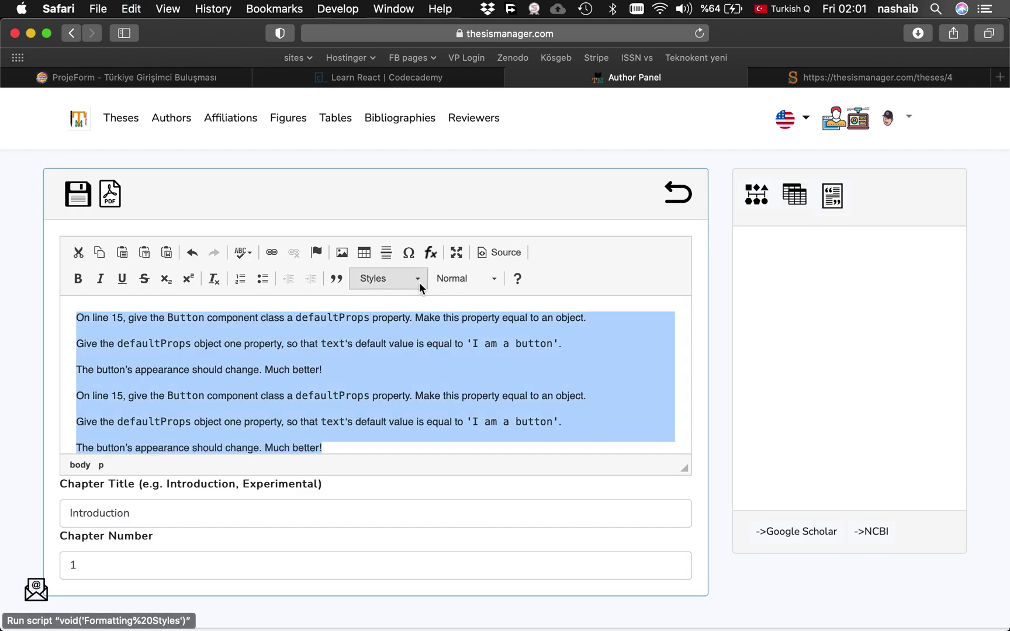
{"action": "left_click", "coordinate": [362, 404]}
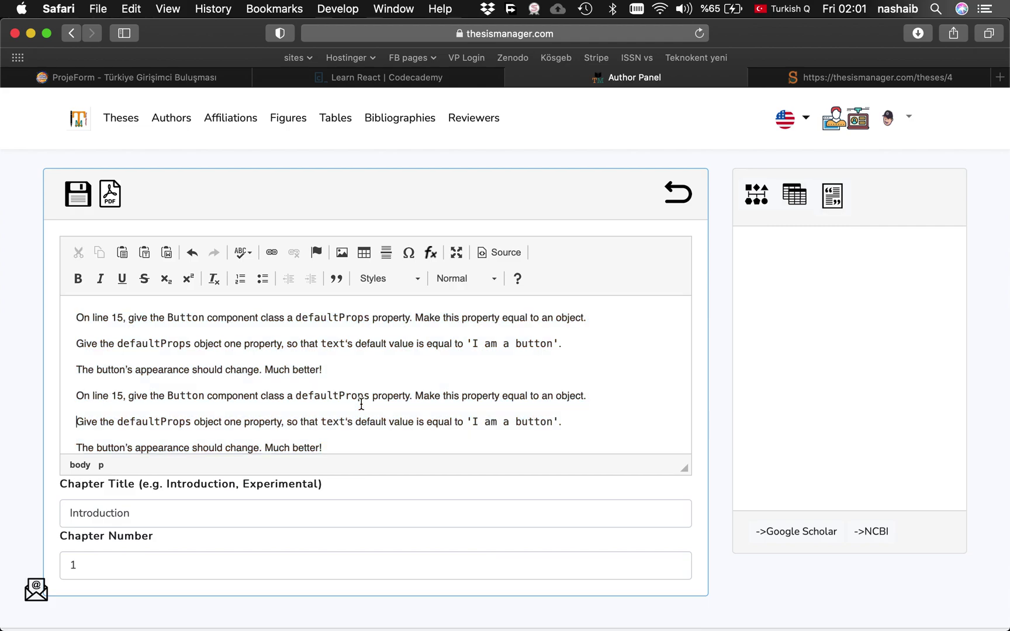
{"action": "left_click", "coordinate": [82, 200]}
Select the whole chapter text and show the Styles list (Subtitle, Typewriter, Computer Code).
{"action": "left_click", "coordinate": [352, 362]}
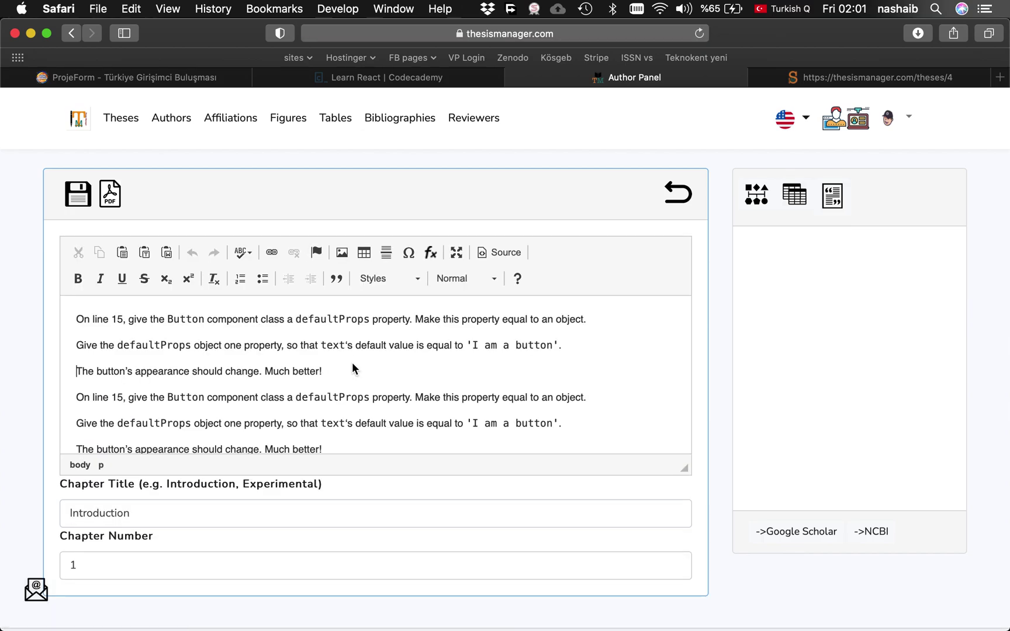
{"action": "key", "text": "super+a"}
{"action": "left_click", "coordinate": [399, 287]}
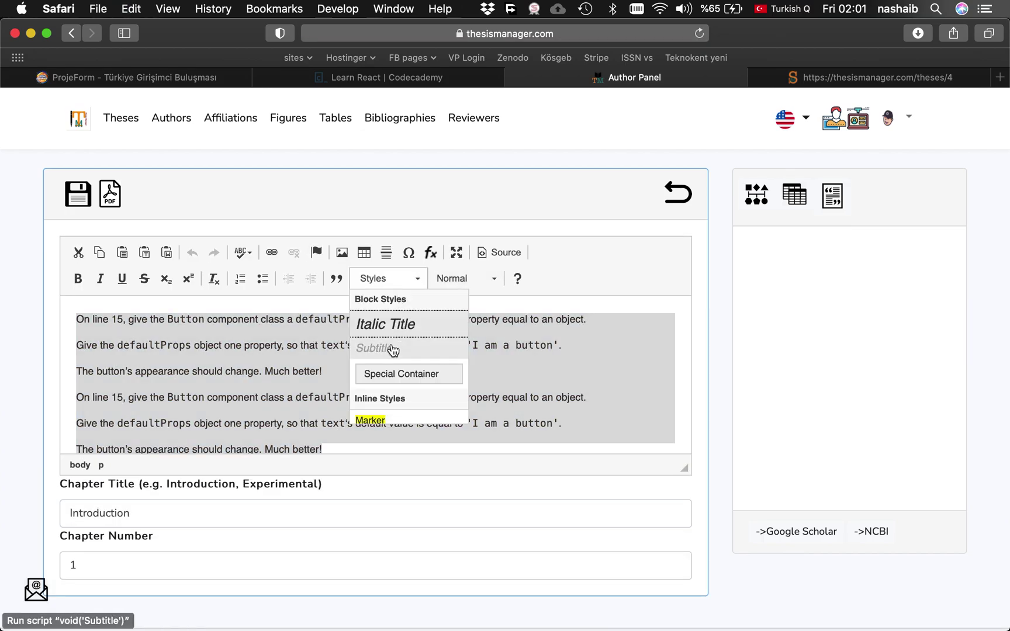
{"action": "scroll", "coordinate": [392, 351], "scroll_direction": "down", "scroll_amount": 3}
{"action": "scroll", "coordinate": [392, 351], "scroll_direction": "down", "scroll_amount": 2}
{"action": "scroll", "coordinate": [393, 351], "scroll_direction": "down", "scroll_amount": 2}
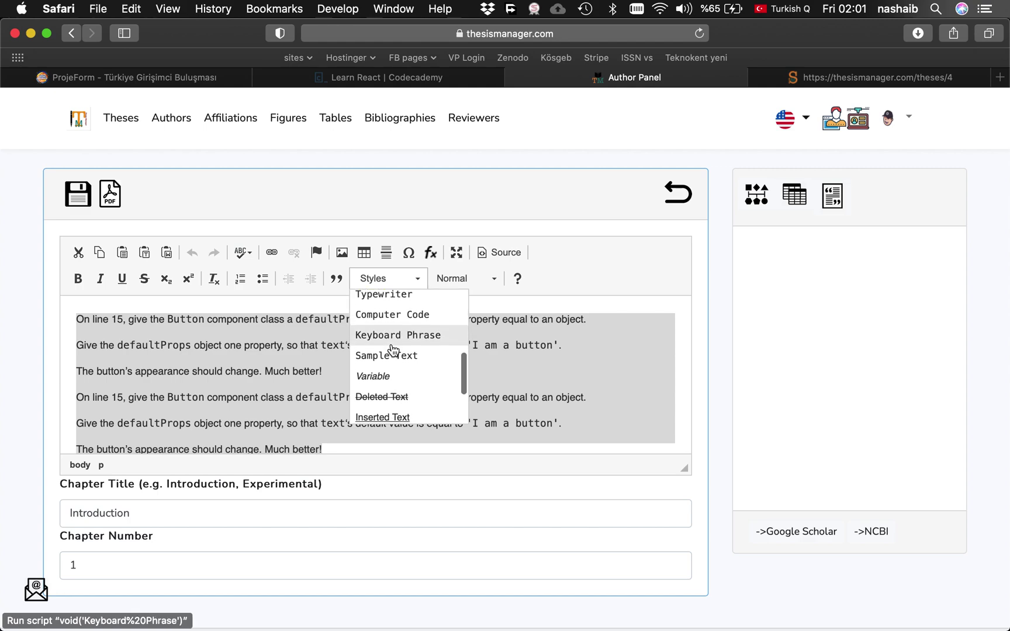
{"action": "scroll", "coordinate": [392, 350], "scroll_direction": "down", "scroll_amount": 1}
{"action": "scroll", "coordinate": [392, 351], "scroll_direction": "down", "scroll_amount": 1}
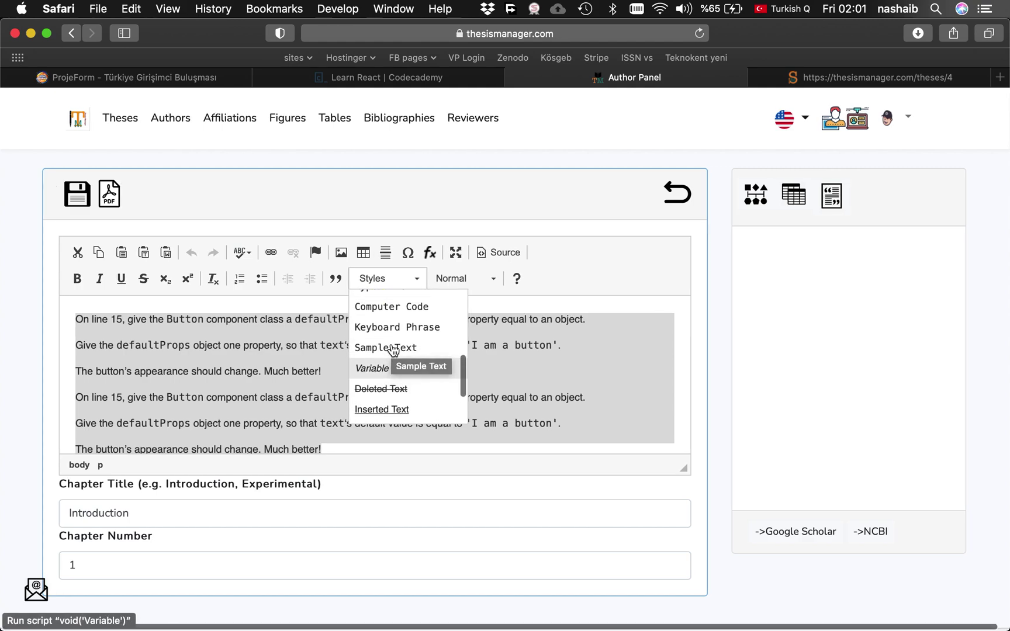
{"action": "scroll", "coordinate": [392, 350], "scroll_direction": "down", "scroll_amount": 2}
{"action": "scroll", "coordinate": [392, 351], "scroll_direction": "down", "scroll_amount": 1}
{"action": "scroll", "coordinate": [392, 350], "scroll_direction": "up", "scroll_amount": 3}
{"action": "scroll", "coordinate": [392, 351], "scroll_direction": "up", "scroll_amount": 1}
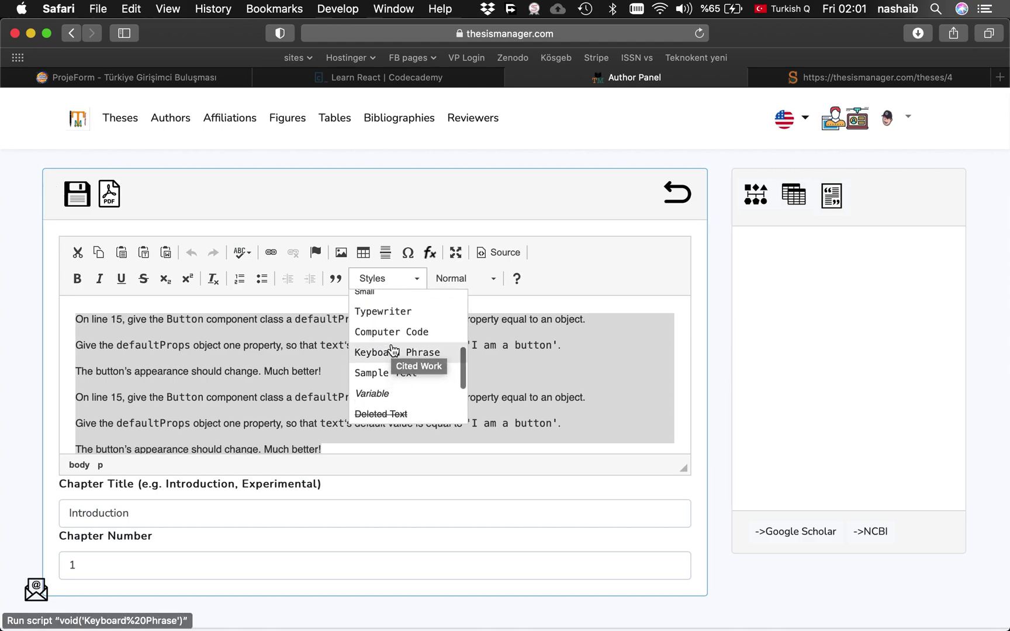
{"action": "scroll", "coordinate": [393, 351], "scroll_direction": "up", "scroll_amount": 1}
{"action": "scroll", "coordinate": [393, 351], "scroll_direction": "up", "scroll_amount": 1}
{"action": "scroll", "coordinate": [392, 350], "scroll_direction": "up", "scroll_amount": 2}
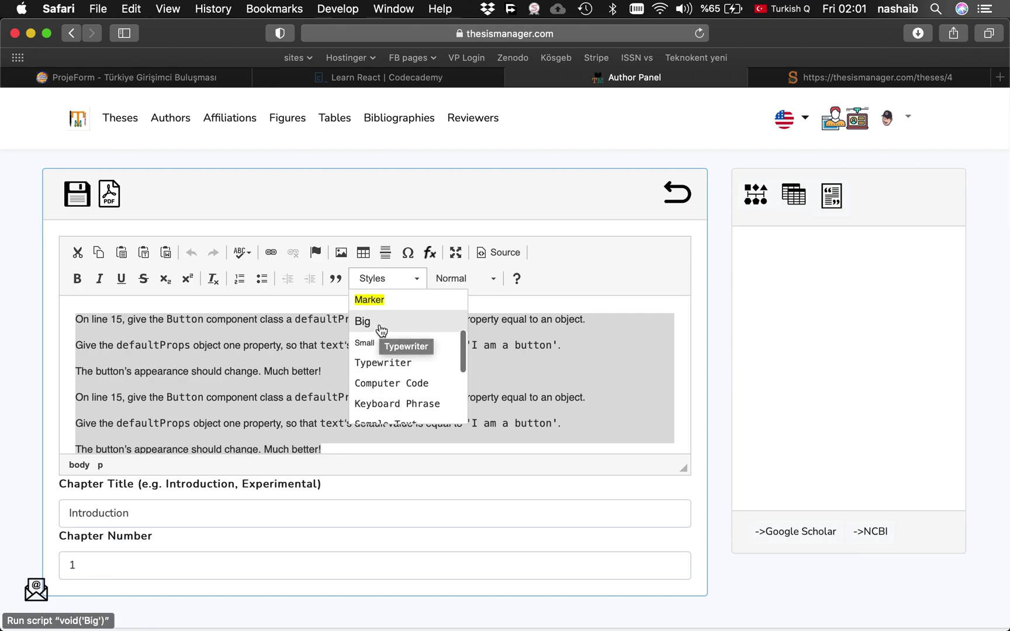
{"action": "scroll", "coordinate": [391, 349], "scroll_direction": "up", "scroll_amount": 1}
{"action": "scroll", "coordinate": [389, 349], "scroll_direction": "up", "scroll_amount": 2}
{"action": "scroll", "coordinate": [389, 349], "scroll_direction": "up", "scroll_amount": 2}
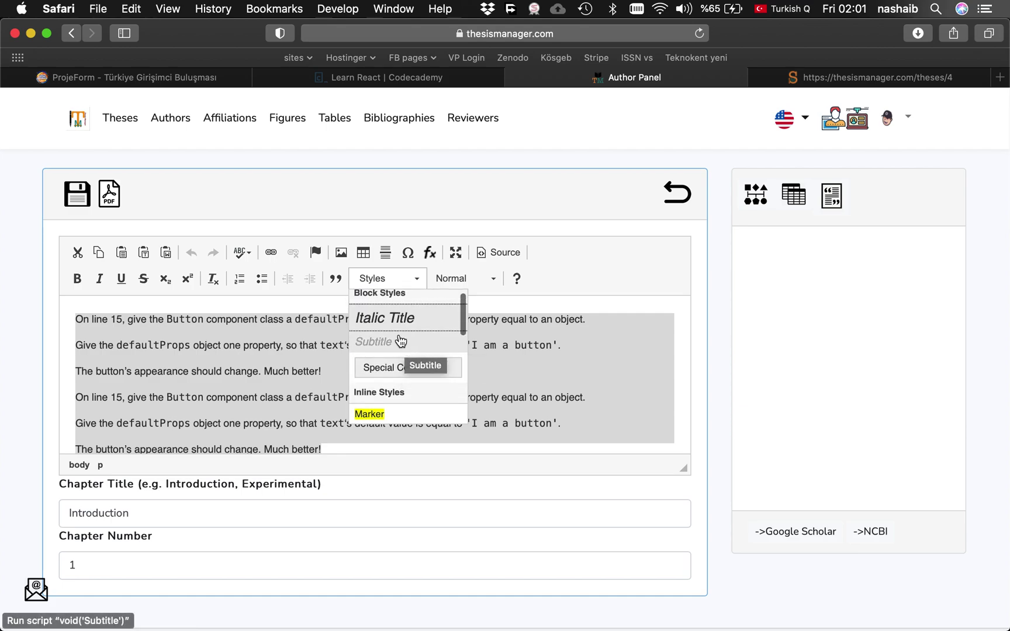
{"action": "scroll", "coordinate": [392, 339], "scroll_direction": "down", "scroll_amount": 3}
{"action": "scroll", "coordinate": [401, 341], "scroll_direction": "down", "scroll_amount": 1}
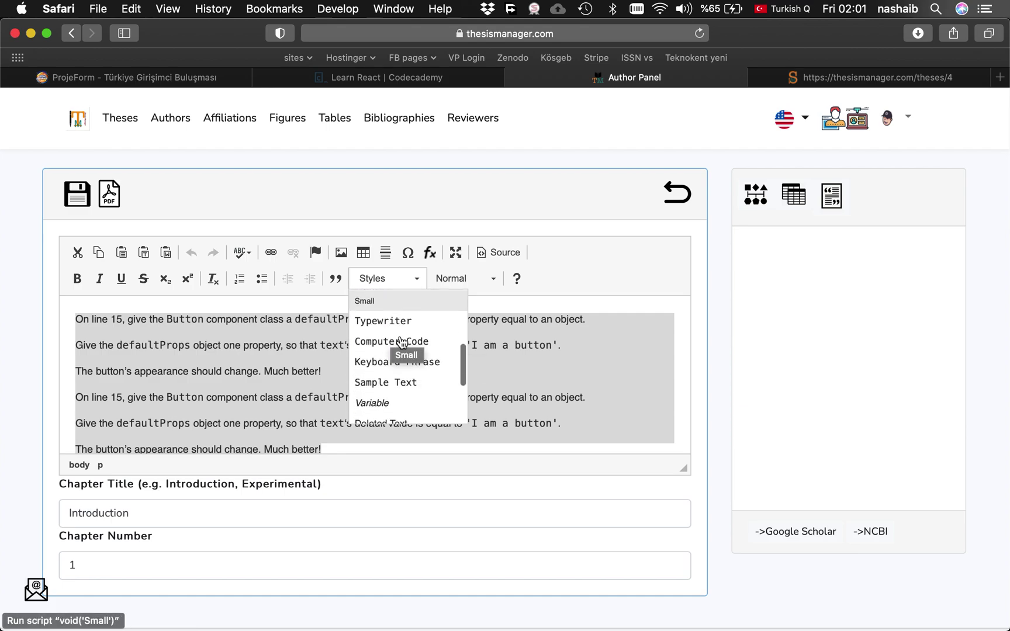